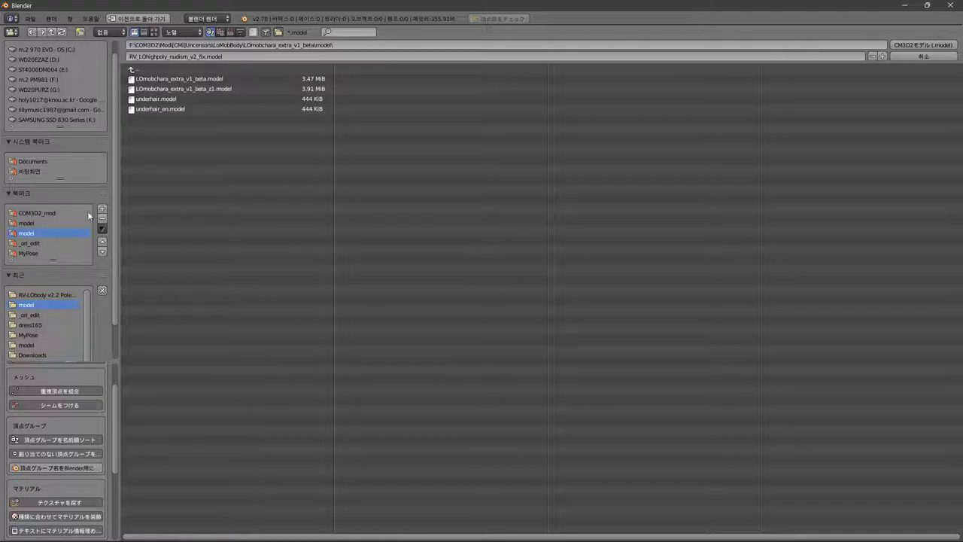
Import LOmobchara_extra_v1_beta.model from the bookmarked LOmobchara_extra_v1_beta model folder.
{"action": "left_click", "coordinate": [36, 223]}
{"action": "left_click", "coordinate": [47, 234]}
{"action": "left_click", "coordinate": [246, 78]}
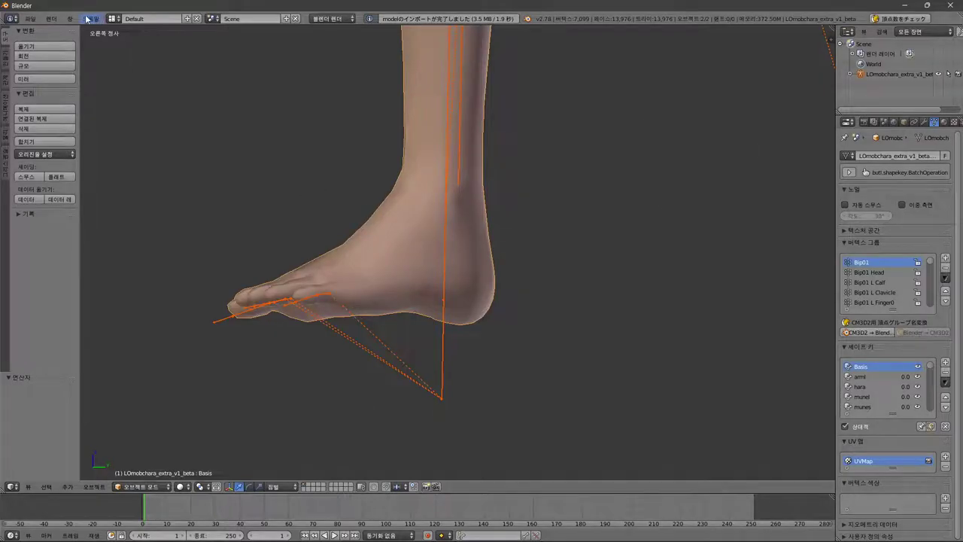
Import the CM3D2 model RV_LOhighpoly_nudism_v2_fix.model from the recent RV-LObody v2.2 PoleDanceFix folder.
{"action": "left_click", "coordinate": [30, 19]}
{"action": "mouse_move", "coordinate": [72, 202]}
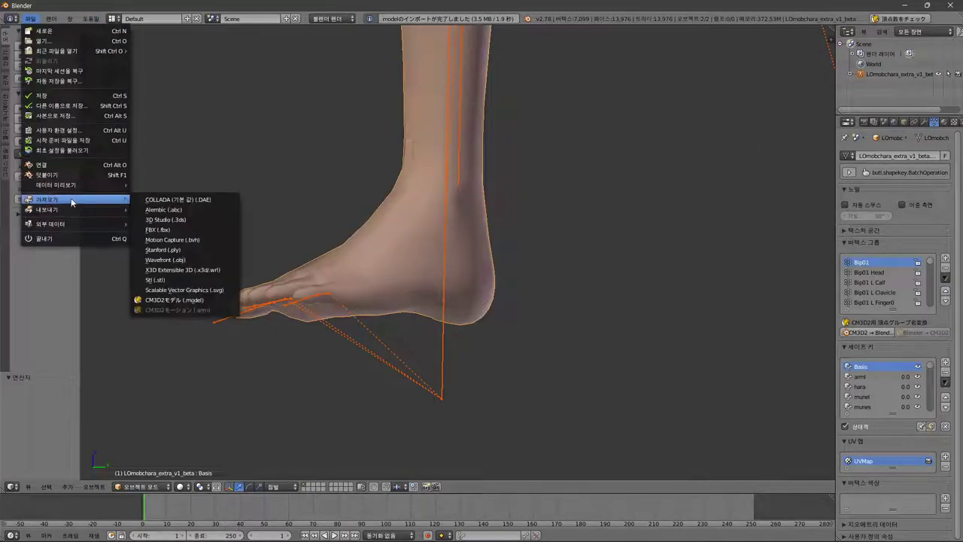
{"action": "left_click", "coordinate": [174, 300]}
{"action": "left_click", "coordinate": [43, 305]}
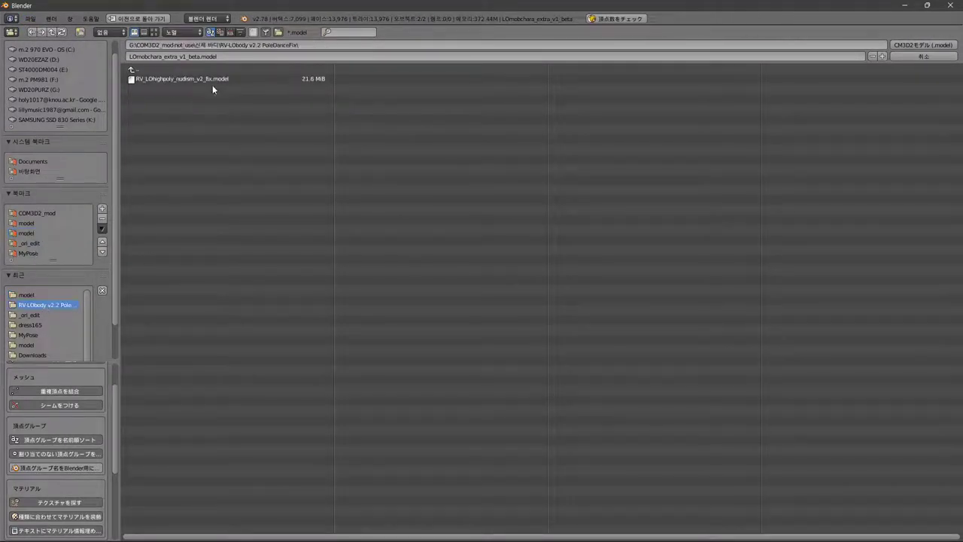
{"action": "left_click", "coordinate": [220, 79]}
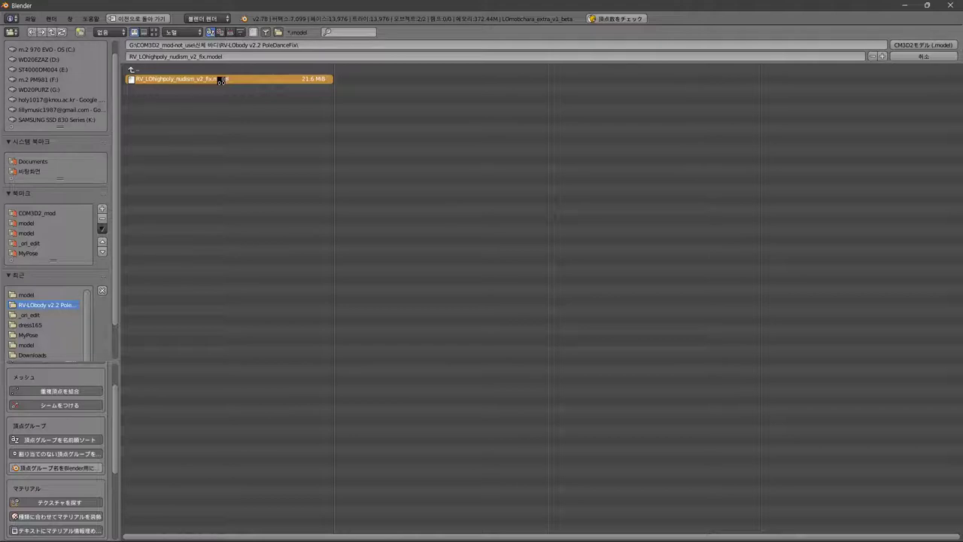
{"action": "double_click", "coordinate": [221, 79]}
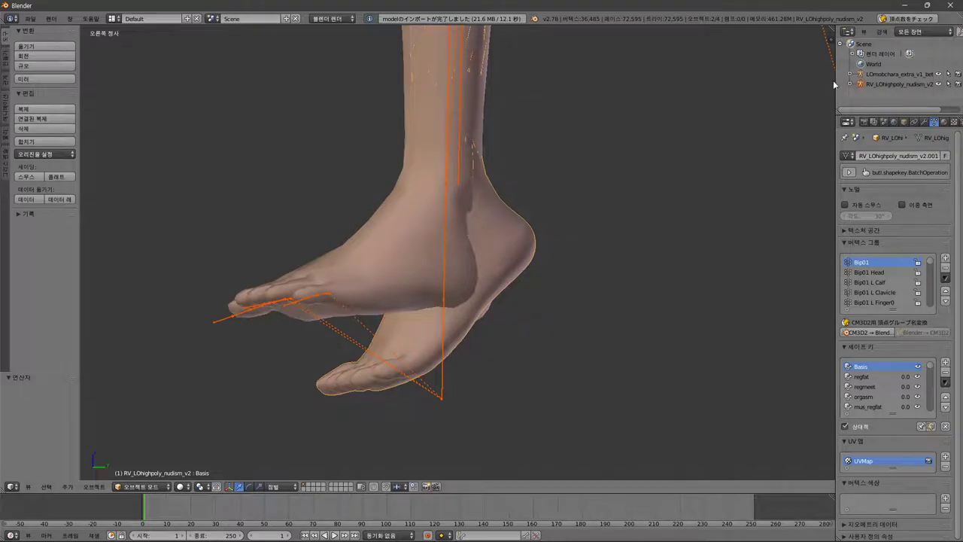
Widen the outliner, make the RV_LOhighpoly_nudism_v2 armature unselectable, and deselect its mesh while keeping the mesh shown.
{"action": "left_click_drag", "start_coordinate": [835, 80], "coordinate": [777, 80]}
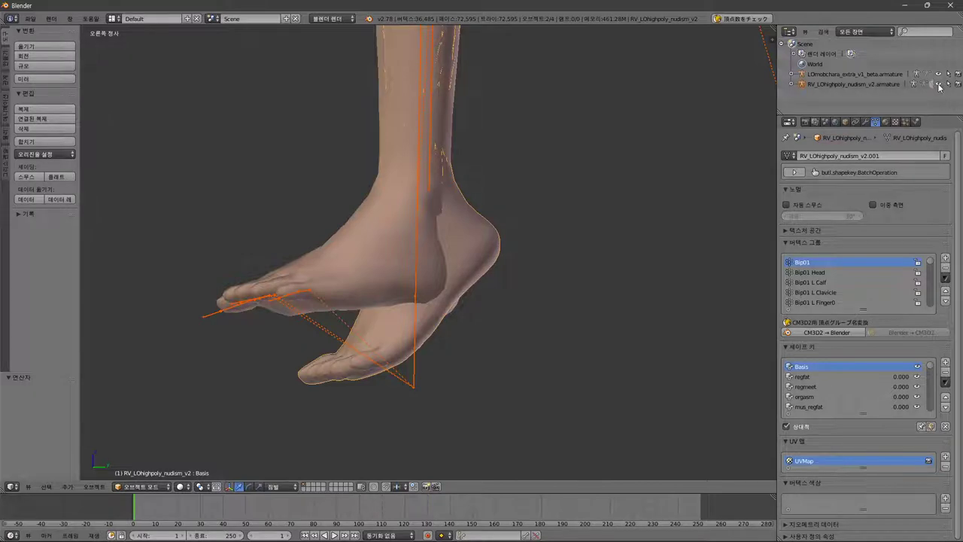
{"action": "left_click", "coordinate": [947, 84]}
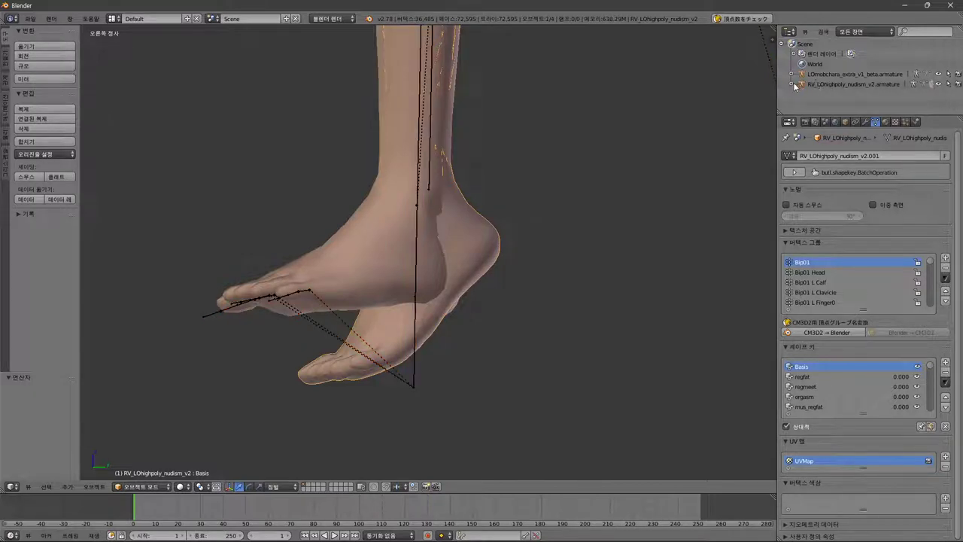
{"action": "left_click", "coordinate": [791, 84]}
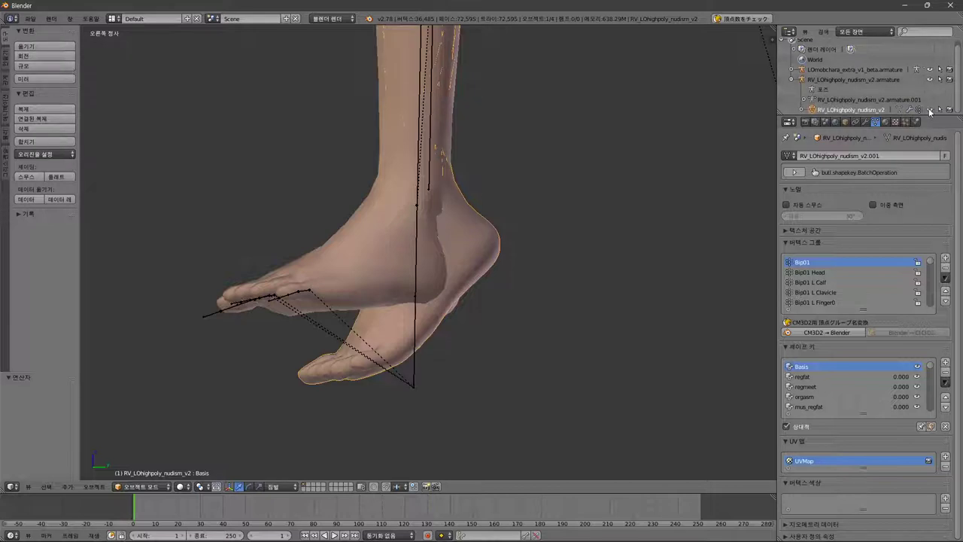
{"action": "left_click", "coordinate": [931, 112]}
{"action": "left_click", "coordinate": [931, 111]}
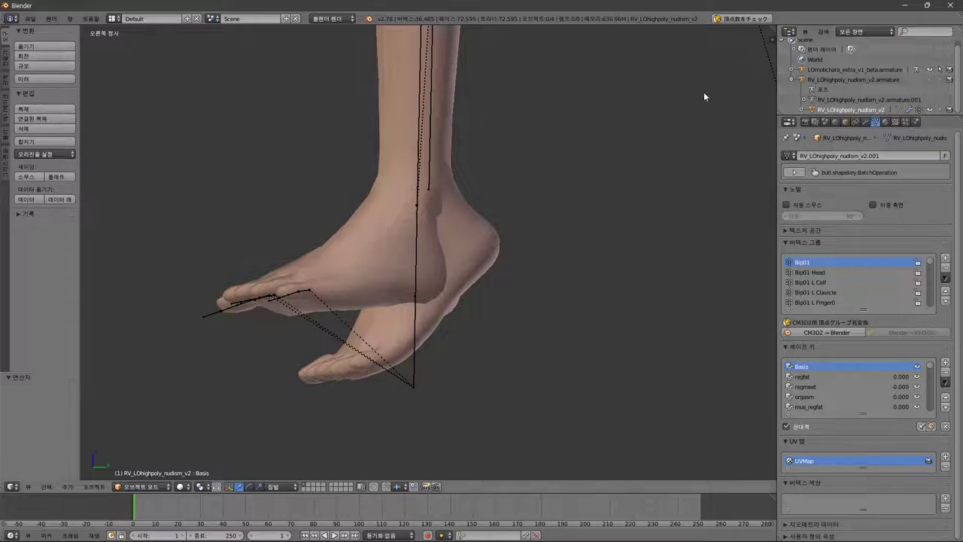
Expand LOmobchara_extra_v1_beta.armature in the outliner, select the armature and put it in Pose Mode.
{"action": "left_click", "coordinate": [791, 69]}
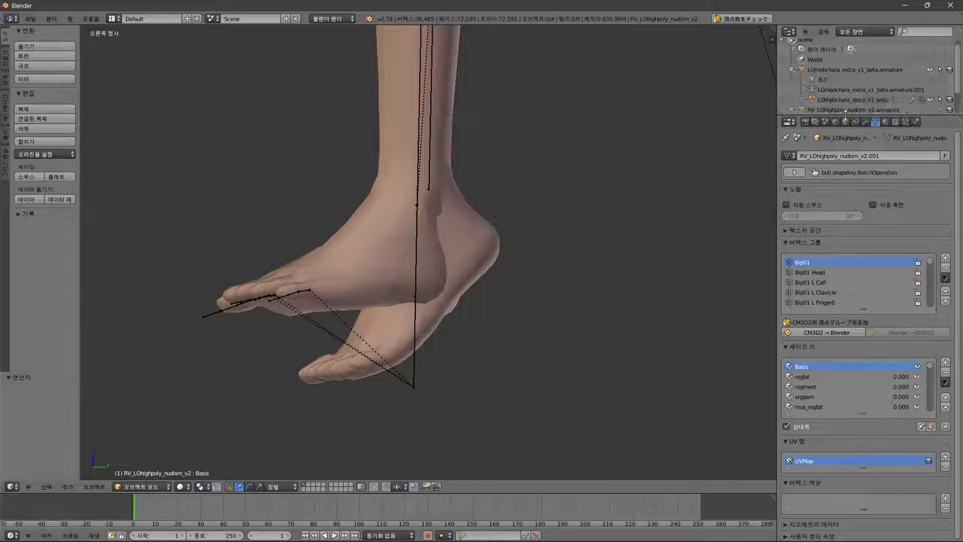
{"action": "left_click_drag", "start_coordinate": [846, 115], "coordinate": [840, 124]}
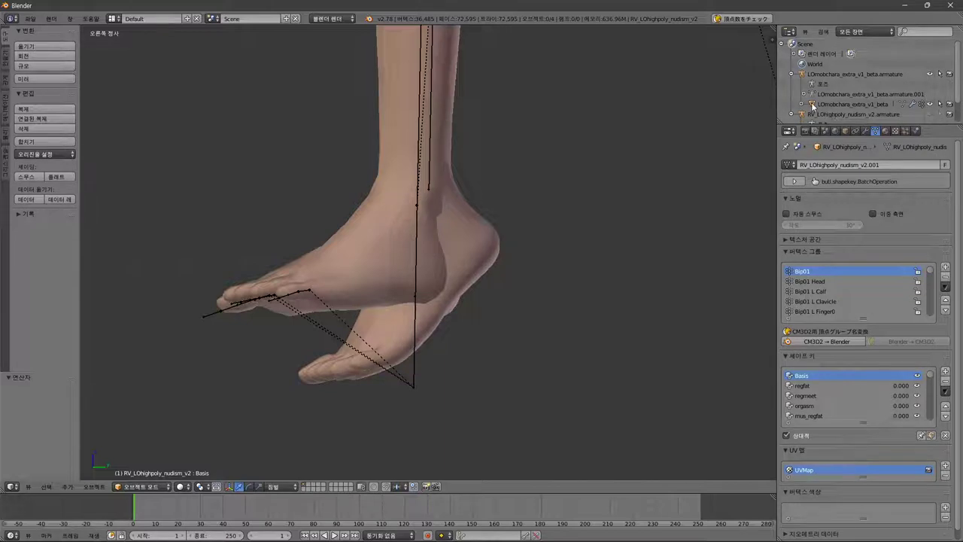
{"action": "left_click", "coordinate": [812, 104]}
{"action": "left_click", "coordinate": [801, 77]}
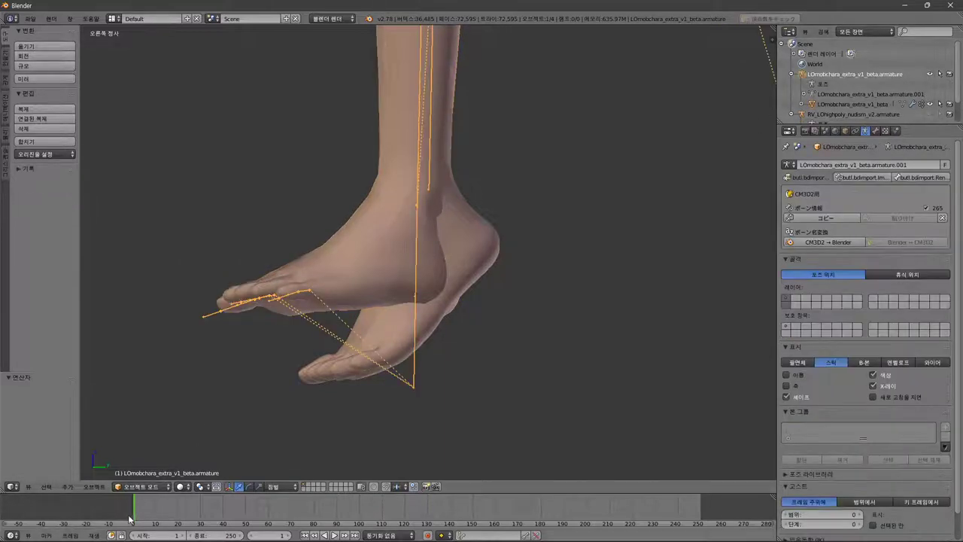
{"action": "left_click", "coordinate": [148, 487]}
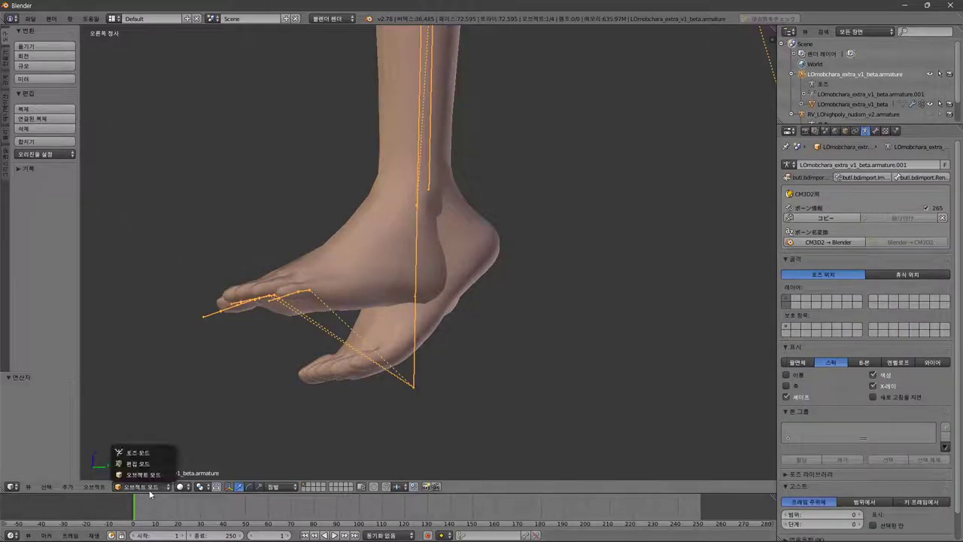
{"action": "left_click", "coordinate": [148, 452]}
Select the Bip01 L Foot bone and set the transform orientation to Gimbal.
{"action": "right_click", "coordinate": [418, 307]}
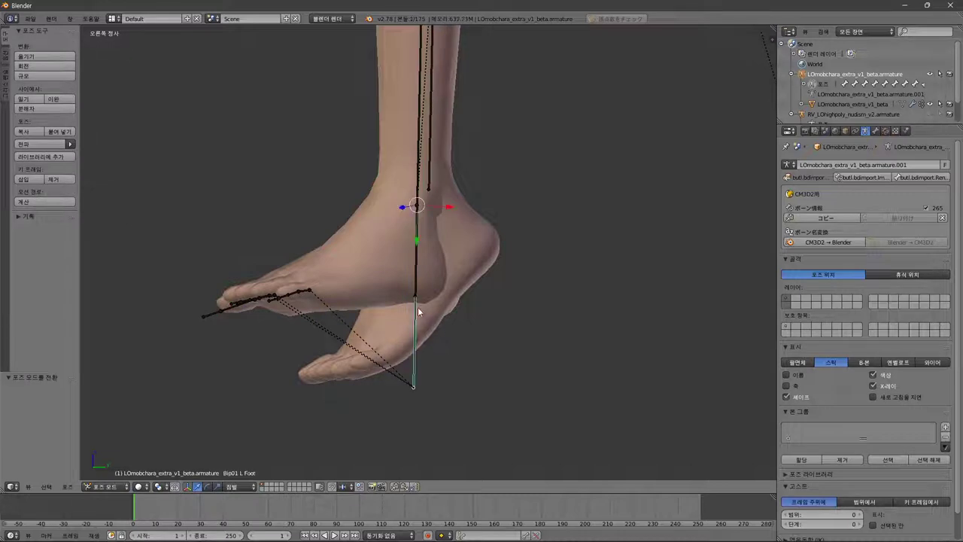
{"action": "middle_click_drag", "start_coordinate": [418, 307], "coordinate": [453, 306]}
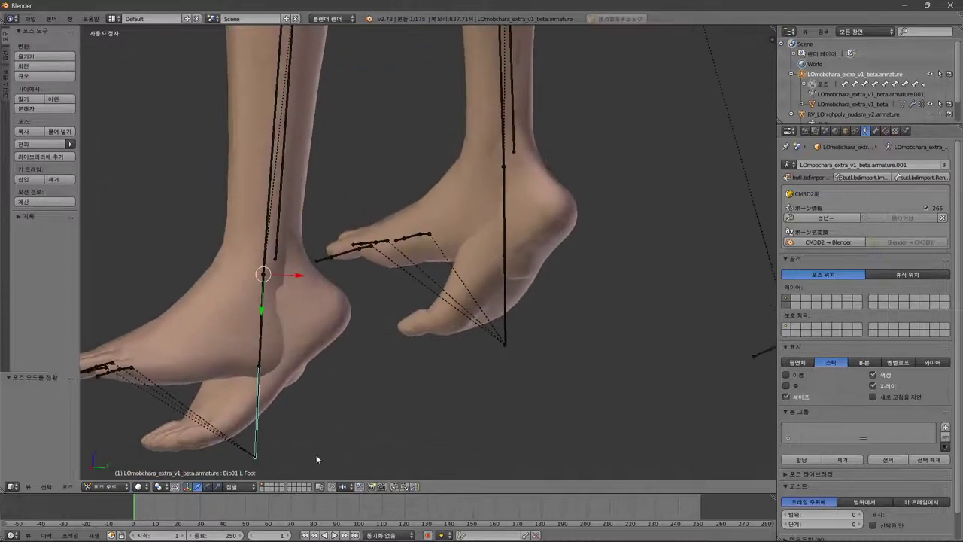
{"action": "left_click", "coordinate": [231, 486]}
{"action": "left_click", "coordinate": [248, 437]}
{"action": "middle_click_drag", "start_coordinate": [309, 409], "coordinate": [355, 415]}
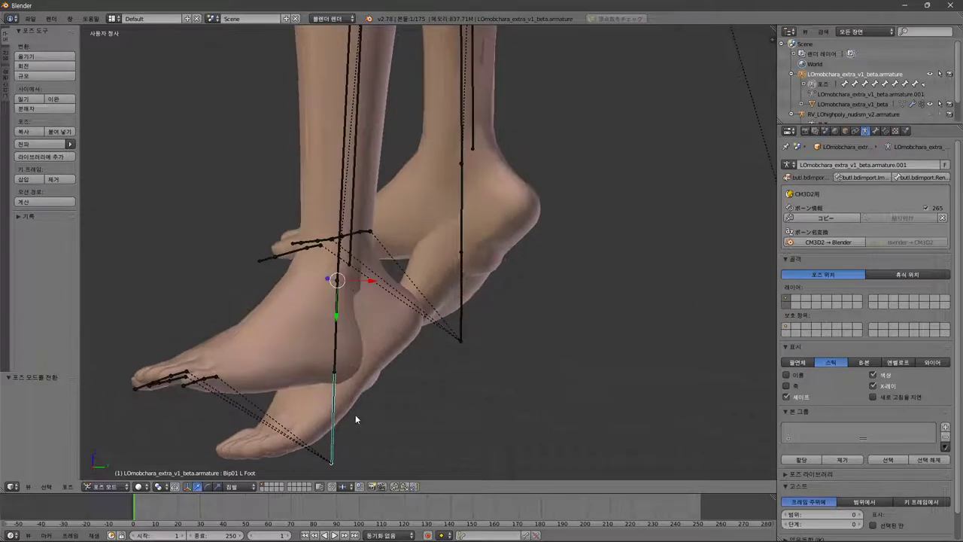
Rotate the Bip01 L Foot bone by -45° around the gimbal Z axis.
{"action": "left_click", "coordinate": [45, 65]}
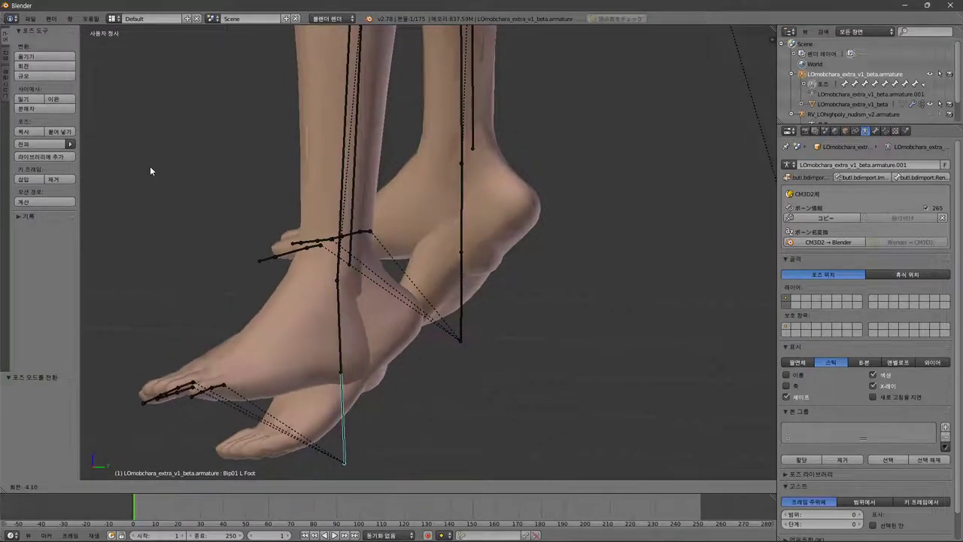
{"action": "key", "text": "x"}
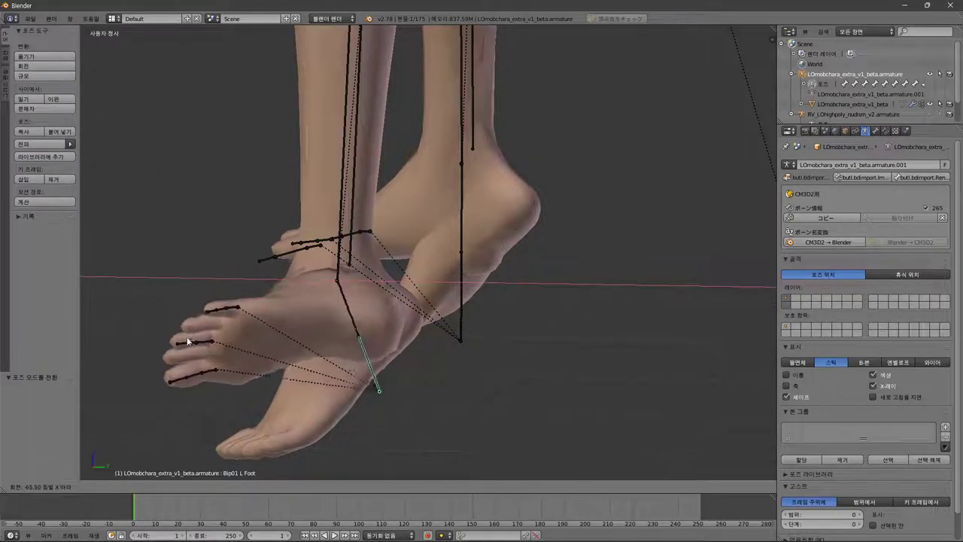
{"action": "key", "text": "x"}
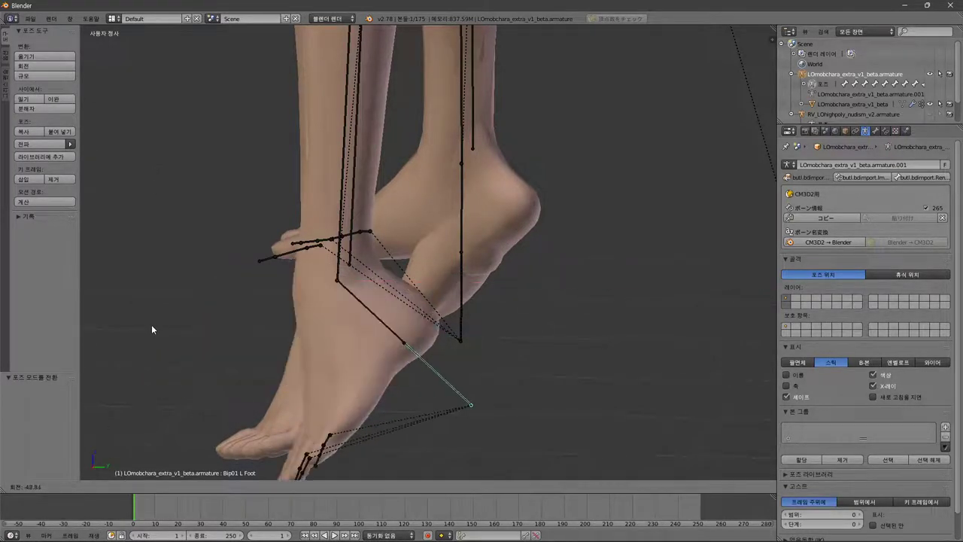
{"action": "key", "text": "z"}
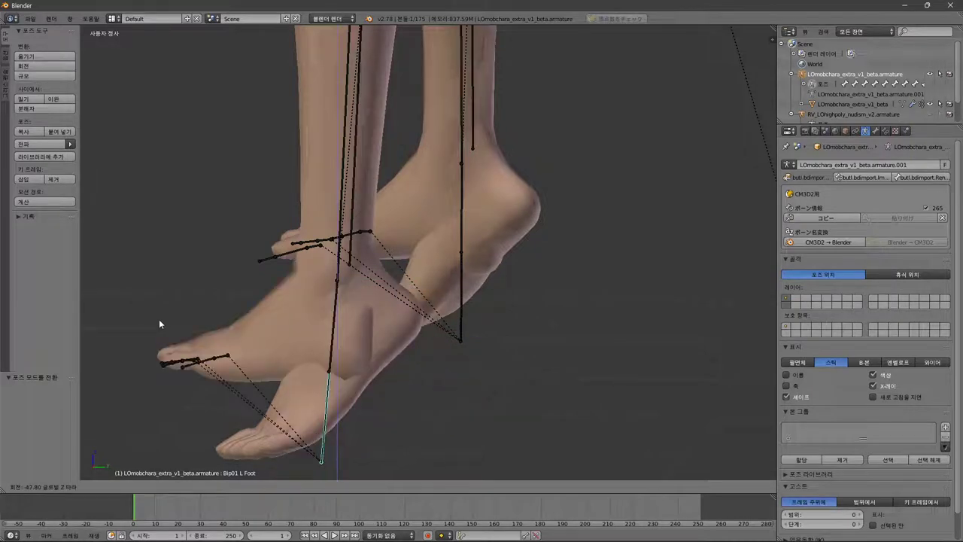
{"action": "key", "text": "z"}
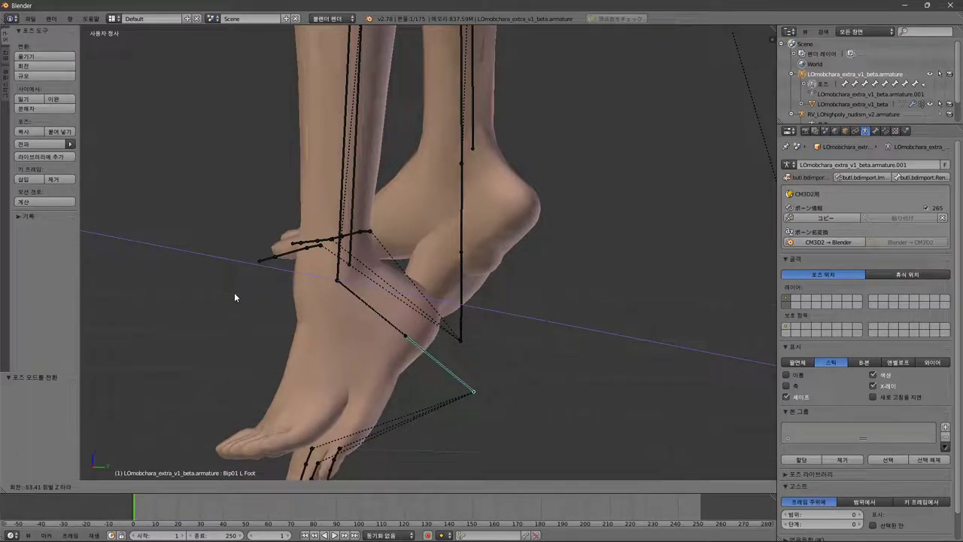
{"action": "type", "text": "-45"}
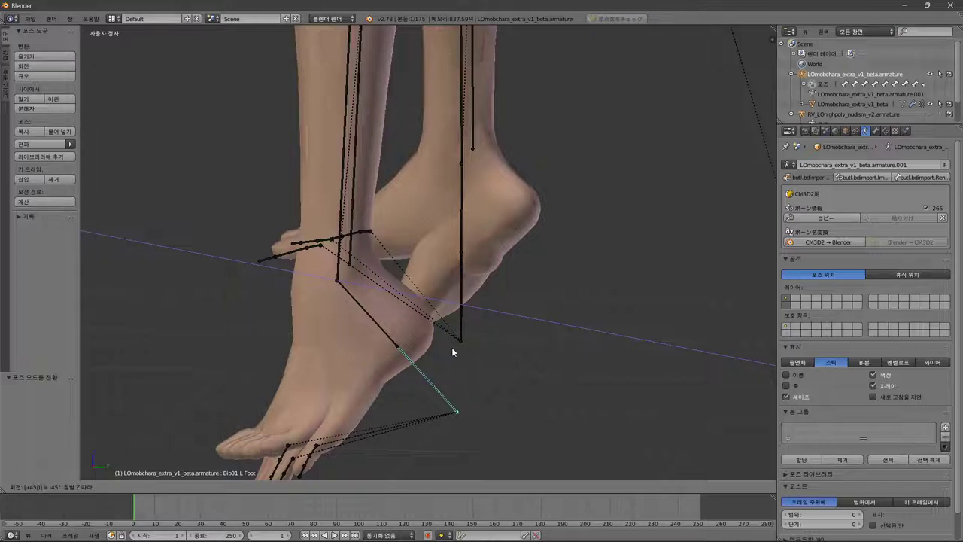
{"action": "key", "text": "BackSpace"}
{"action": "type", "text": "5"}
{"action": "key", "text": "Return"}
Select the Bip01 R Foot bone and rotate it by -45° around the gimbal Z axis.
{"action": "middle_click_drag", "start_coordinate": [452, 346], "coordinate": [413, 318]}
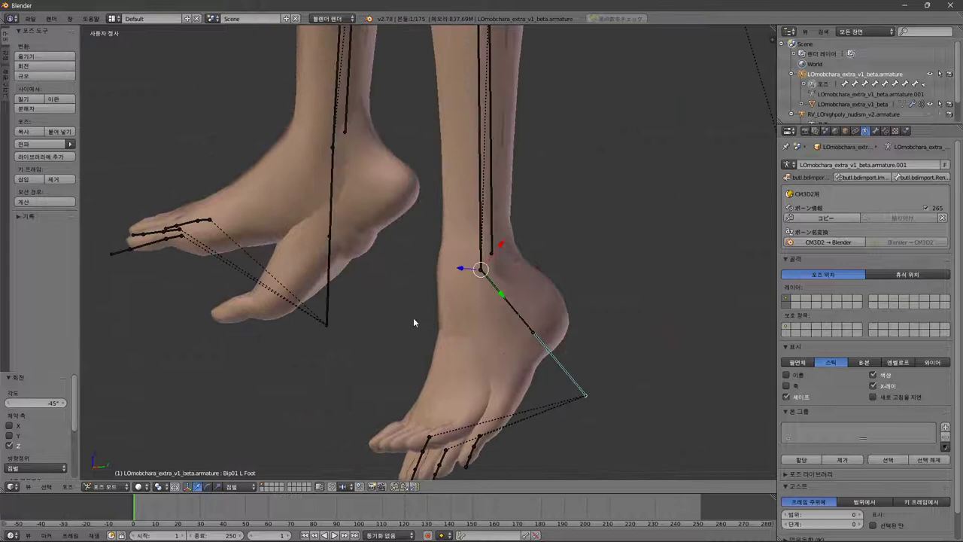
{"action": "right_click", "coordinate": [332, 283]}
{"action": "middle_click_drag", "start_coordinate": [366, 295], "coordinate": [368, 291]}
{"action": "key", "text": "r"}
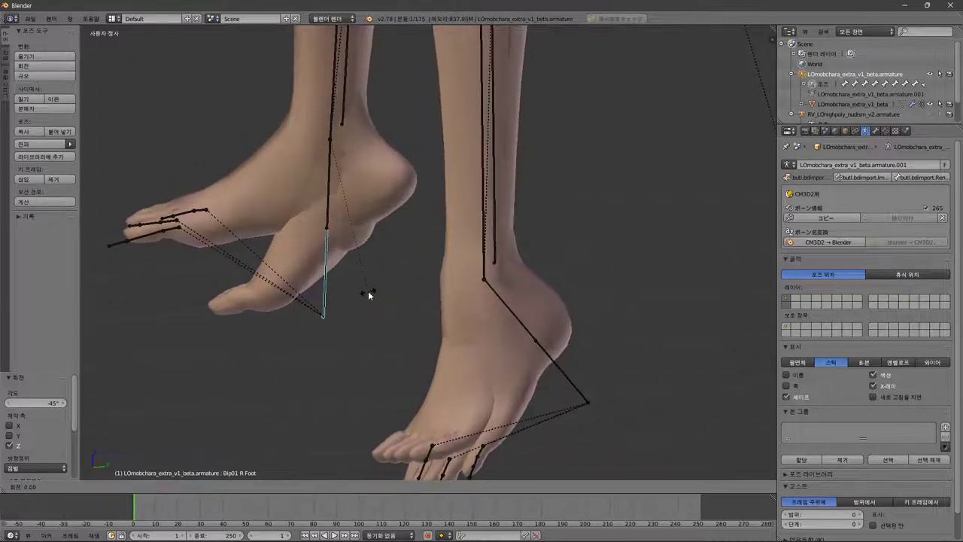
{"action": "key", "text": "z"}
{"action": "key", "text": "z"}
{"action": "type", "text": "4"}
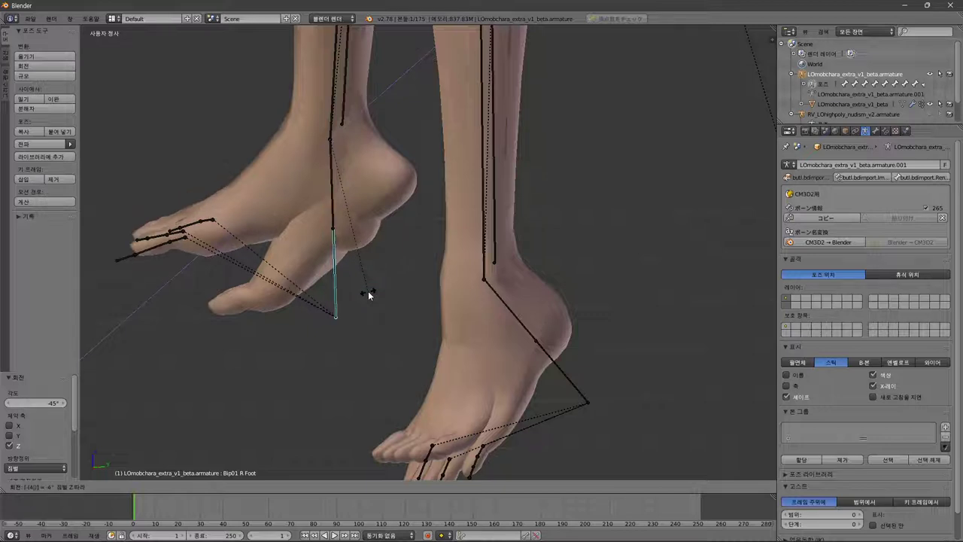
{"action": "type", "text": "5"}
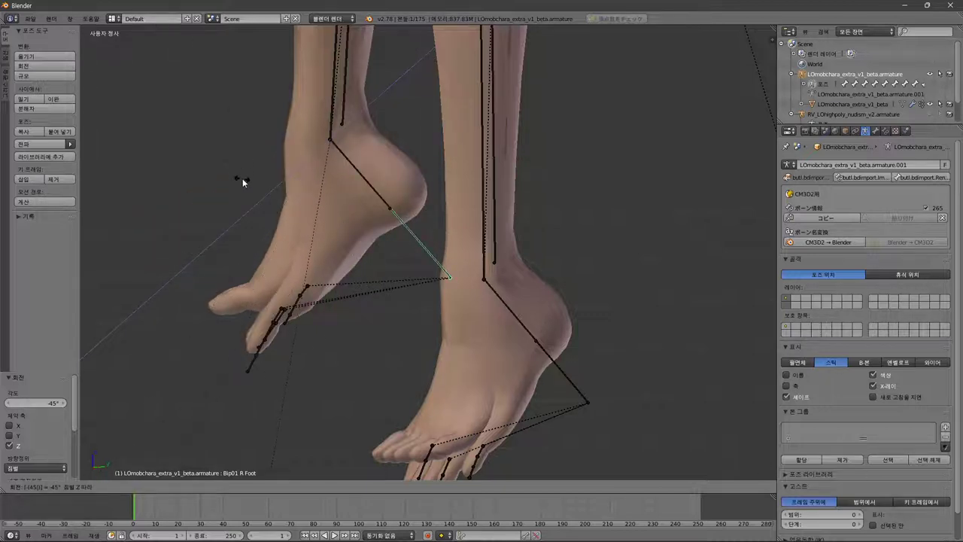
{"action": "key", "text": "Return"}
Select the LOmobchara_extra_v1_beta mesh and rename its Armature modifier to footheel.
{"action": "scroll", "coordinate": [348, 308], "scroll_direction": "up", "scroll_amount": 4}
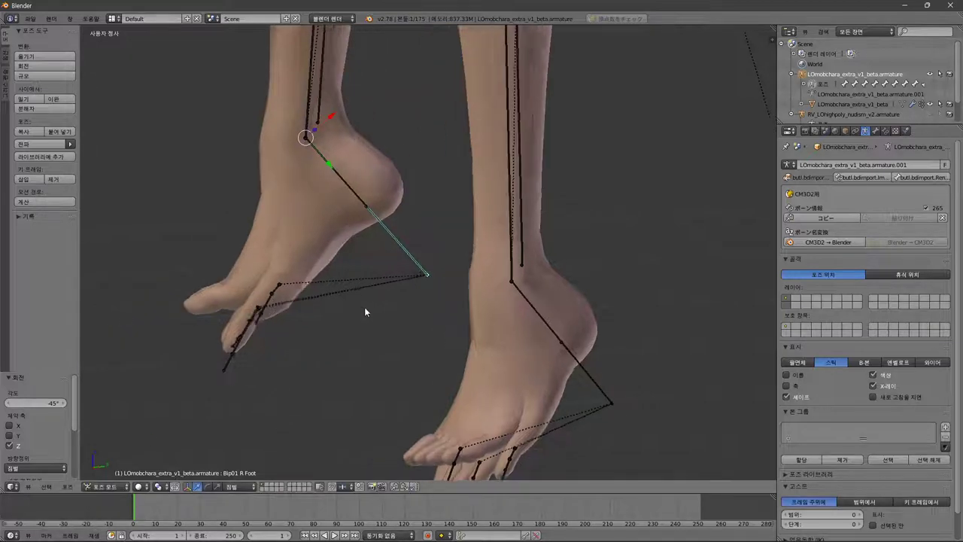
{"action": "scroll", "coordinate": [399, 310], "scroll_direction": "down", "scroll_amount": 3}
{"action": "middle_click_drag", "start_coordinate": [394, 310], "coordinate": [361, 318]}
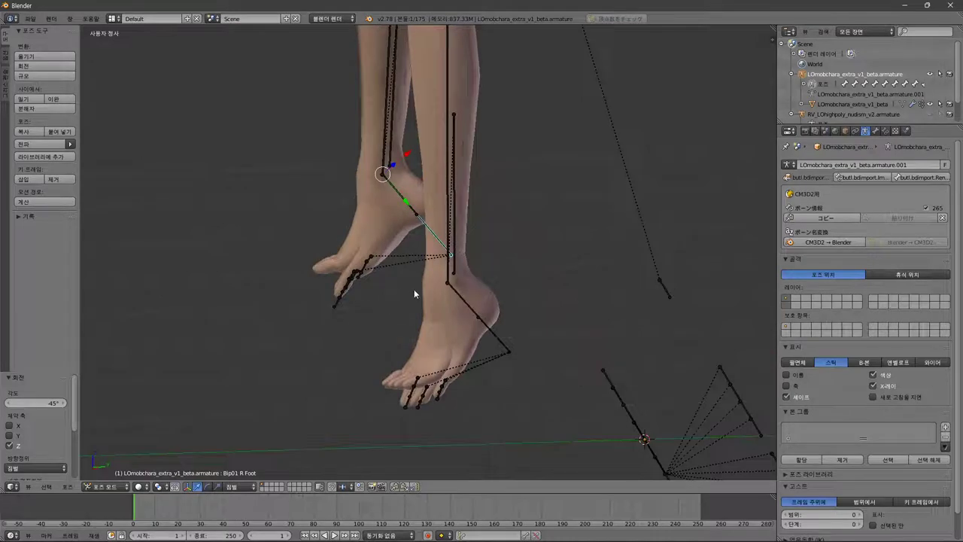
{"action": "left_click", "coordinate": [845, 131]}
{"action": "left_click", "coordinate": [856, 131]}
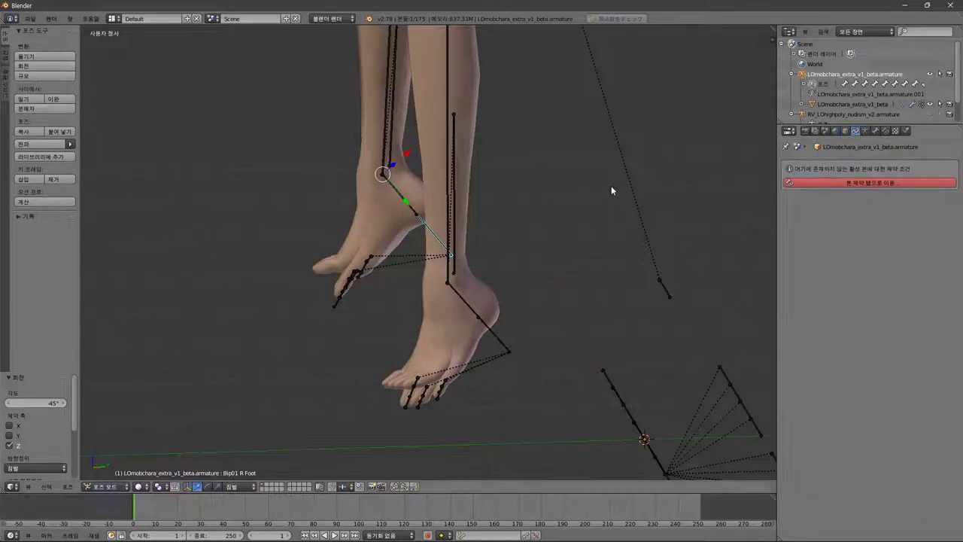
{"action": "right_click", "coordinate": [484, 299]}
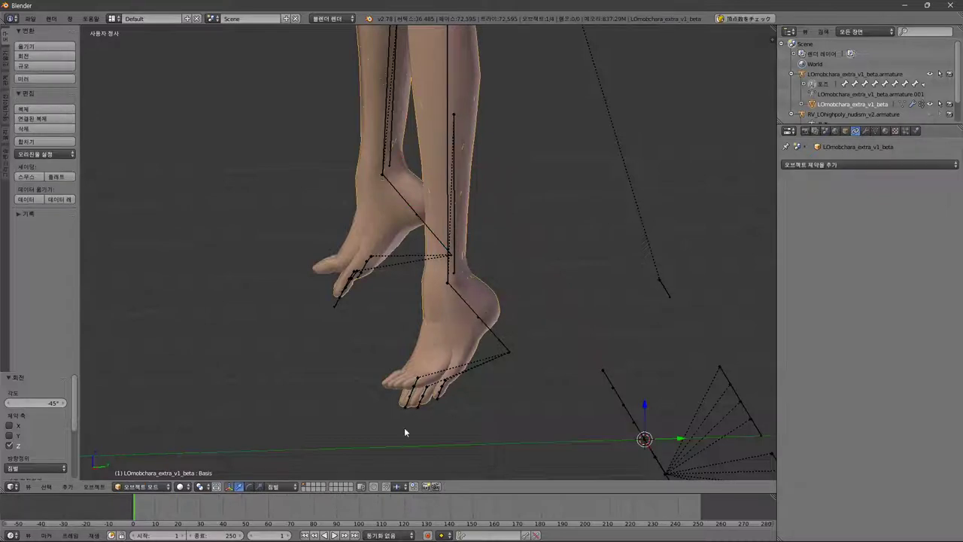
{"action": "left_click", "coordinate": [865, 131]}
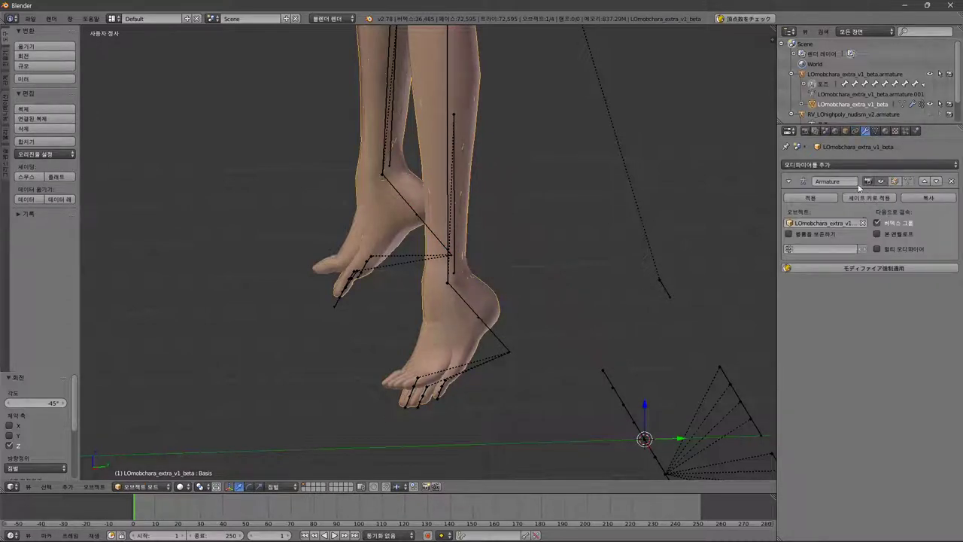
{"action": "left_click", "coordinate": [832, 181]}
{"action": "key", "text": "BackSpace"}
{"action": "type", "text": "footheel"}
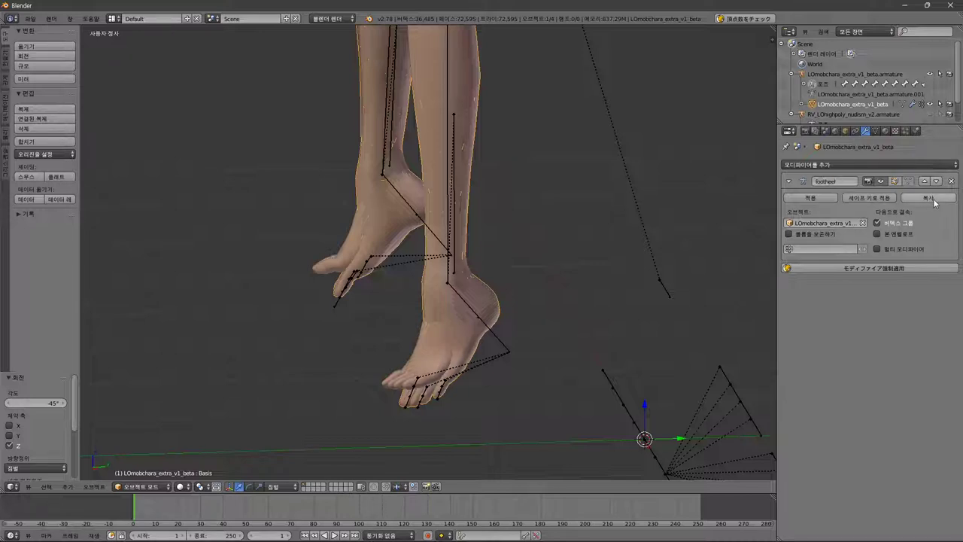
Duplicate the footheel modifier and turn off the viewport display of both the original and the copy.
{"action": "left_click", "coordinate": [929, 198]}
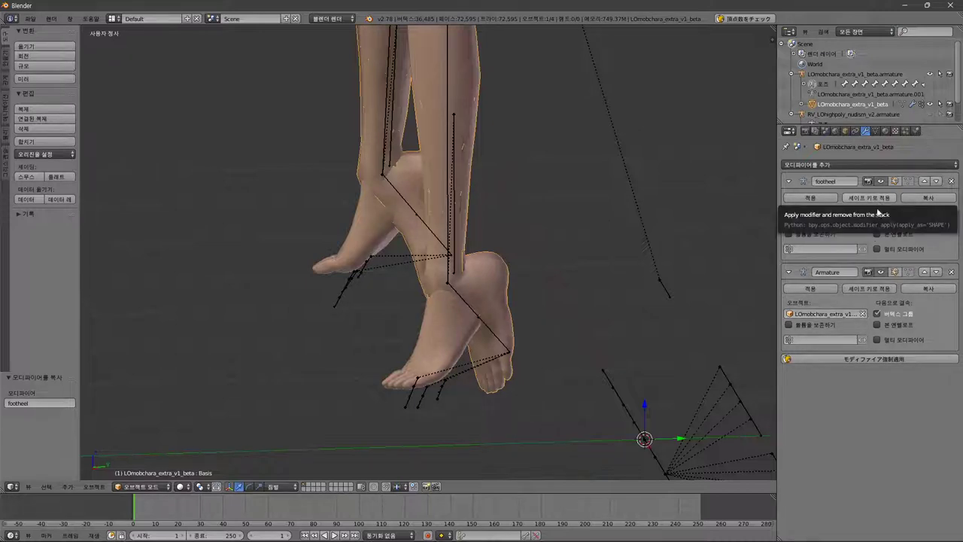
{"action": "left_click", "coordinate": [881, 273]}
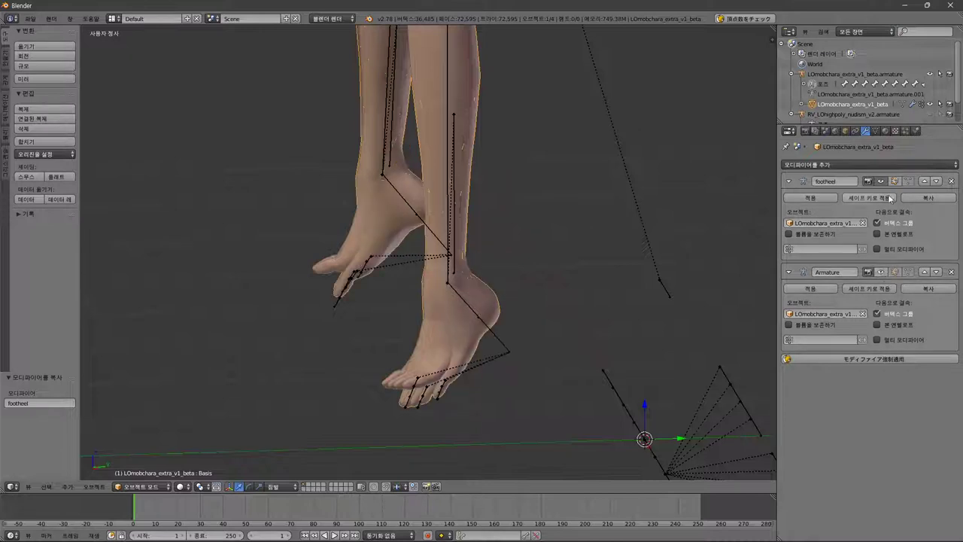
{"action": "left_click", "coordinate": [880, 182]}
{"action": "left_click", "coordinate": [881, 273]}
{"action": "left_click", "coordinate": [881, 273]}
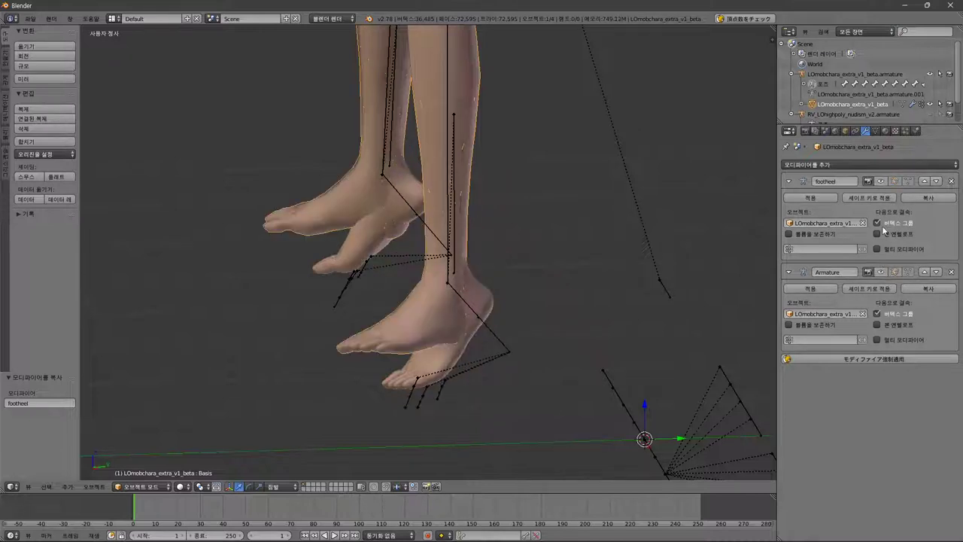
{"action": "left_click", "coordinate": [881, 182]}
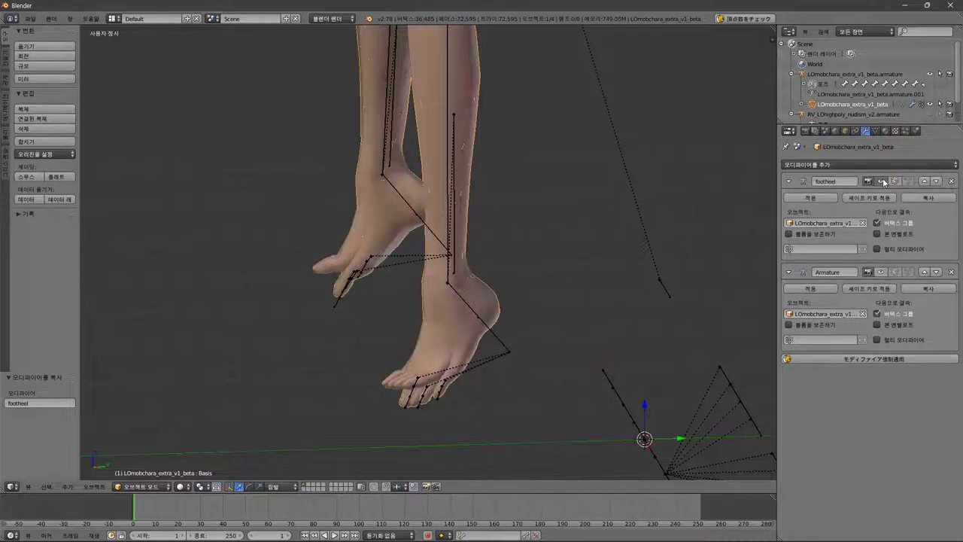
{"action": "left_click", "coordinate": [881, 181]}
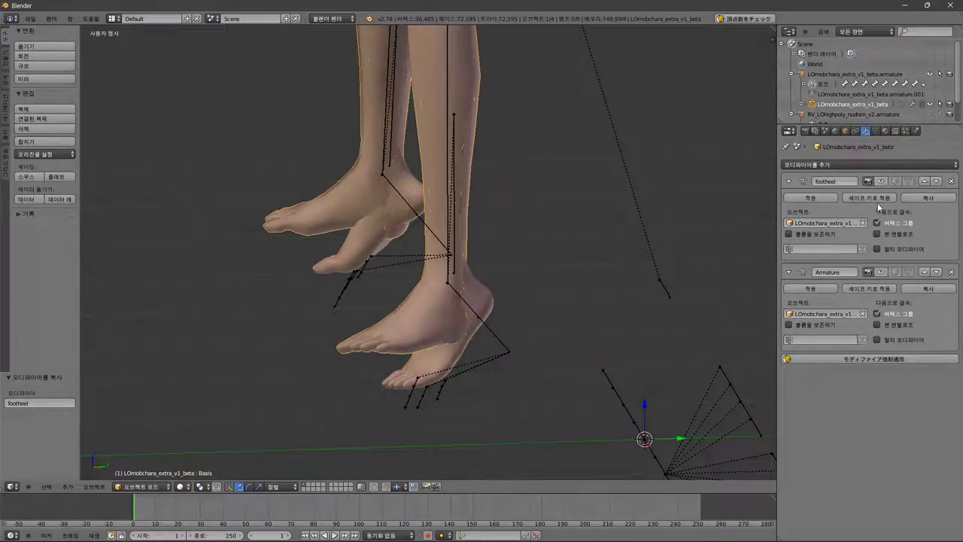
{"action": "left_click", "coordinate": [878, 199]}
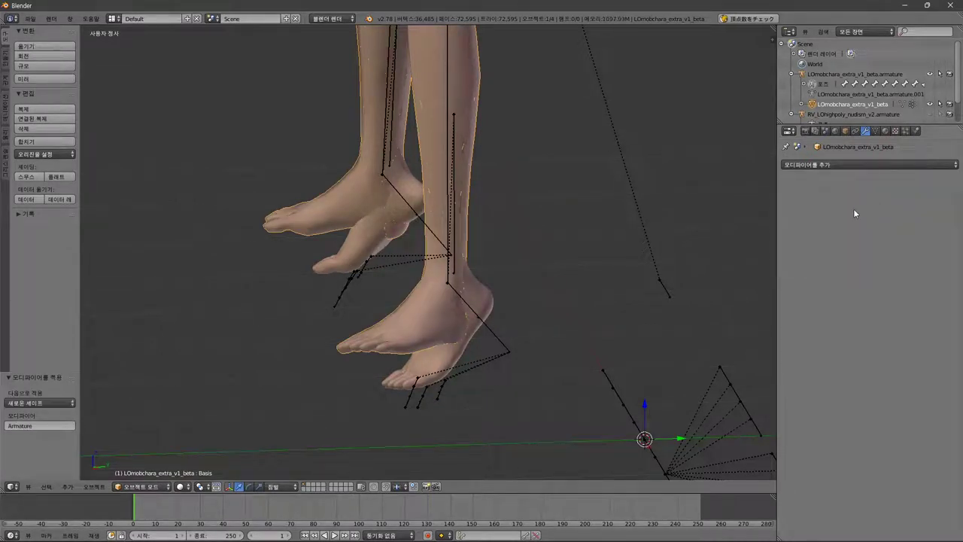
{"action": "key", "text": "ctrl+z"}
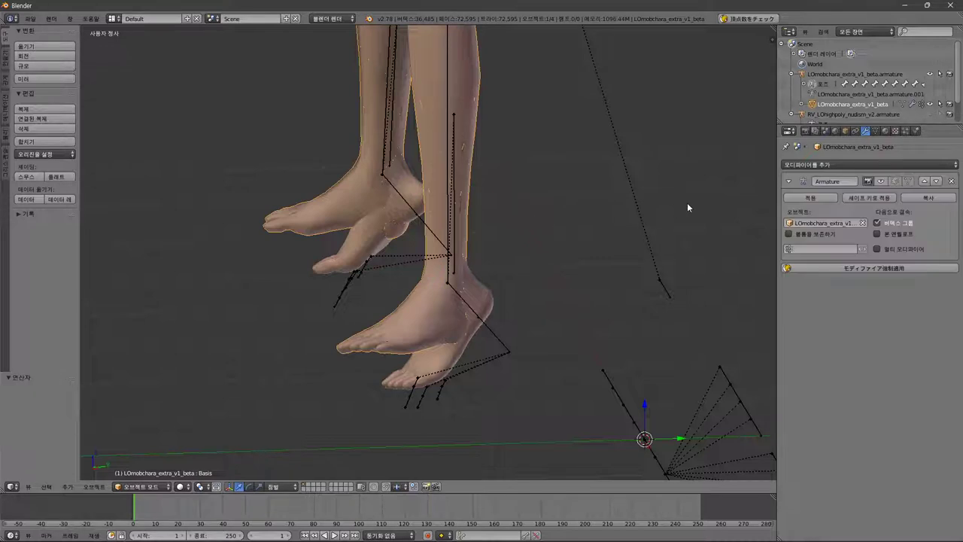
{"action": "key", "text": "ctrl+z"}
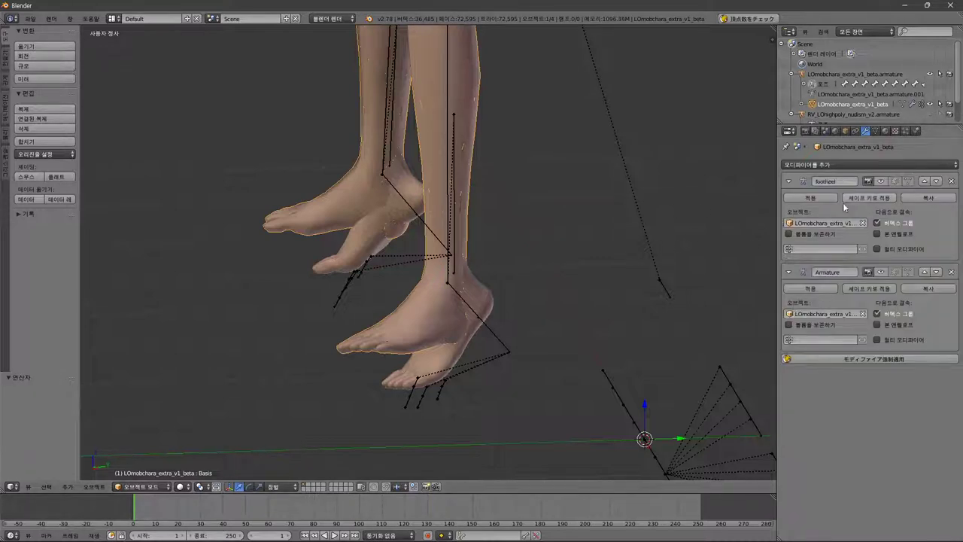
Apply the footheel modifier as a shape key and set the footheel shape key's value to 1.000.
{"action": "left_click", "coordinate": [864, 198]}
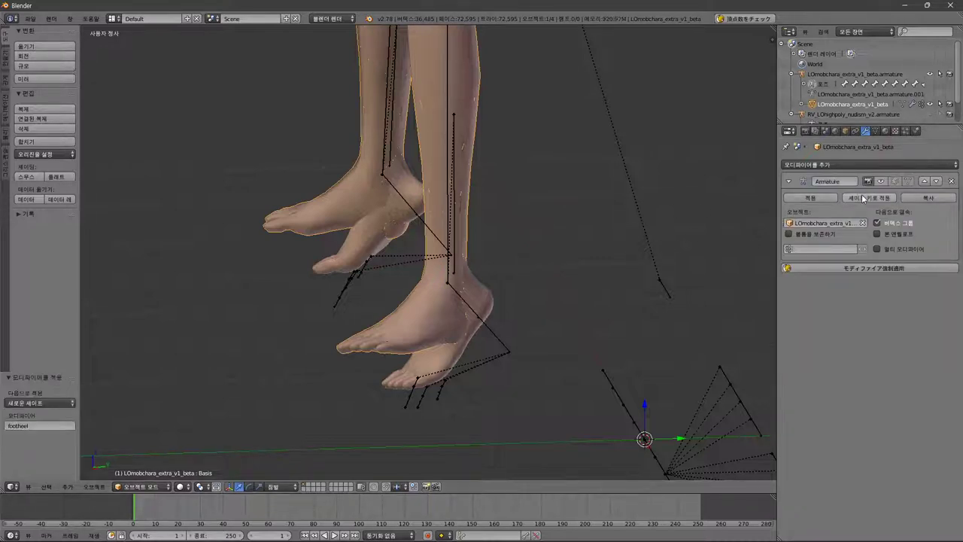
{"action": "left_click", "coordinate": [875, 130]}
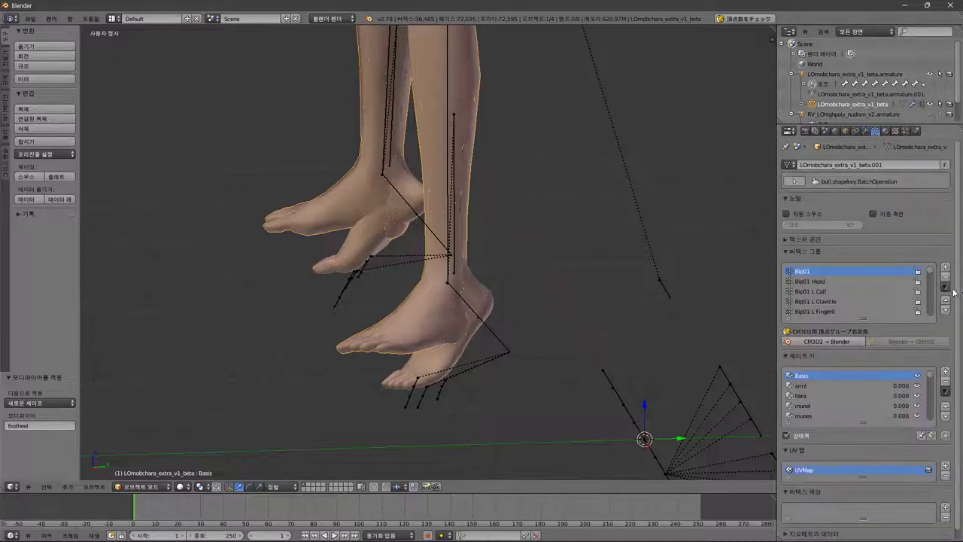
{"action": "scroll", "coordinate": [960, 341], "scroll_direction": "down", "scroll_amount": 1}
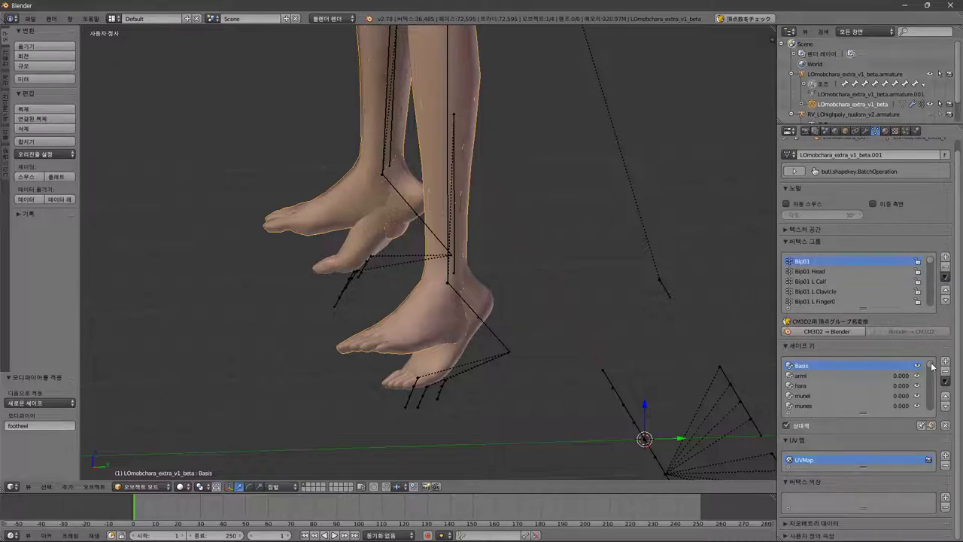
{"action": "left_click_drag", "start_coordinate": [932, 366], "coordinate": [931, 418]}
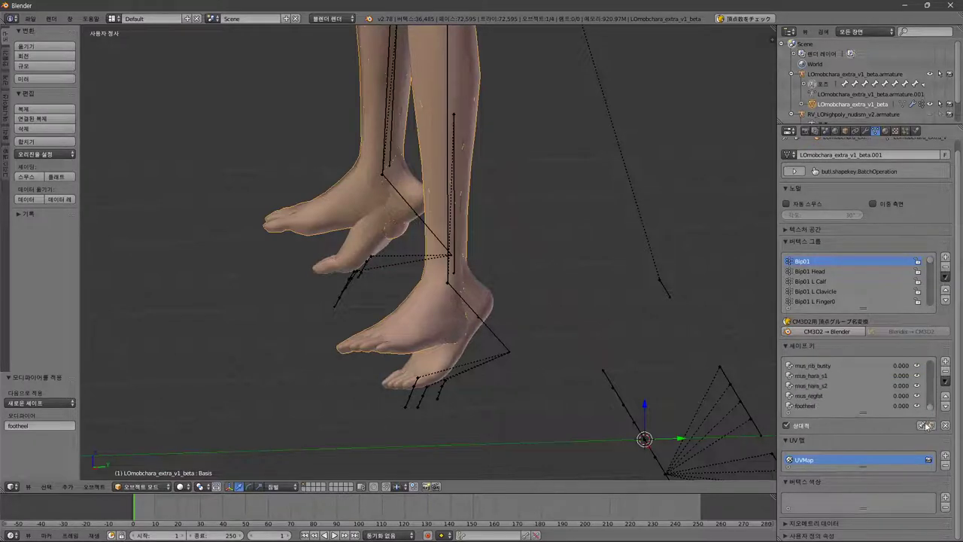
{"action": "left_click", "coordinate": [805, 406]}
{"action": "left_click_drag", "start_coordinate": [790, 438], "coordinate": [947, 438]}
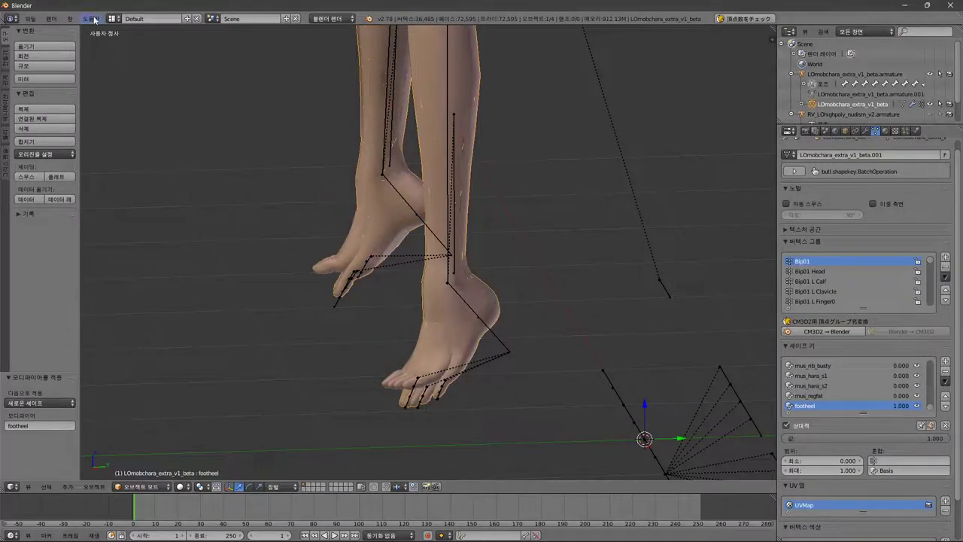
Export the body as the CM3D2 model LOmobchara_extra_v1_beta.model into the bookmarked LOmobchara_extra_v1_beta\model folder.
{"action": "left_click", "coordinate": [30, 18]}
{"action": "mouse_move", "coordinate": [61, 216]}
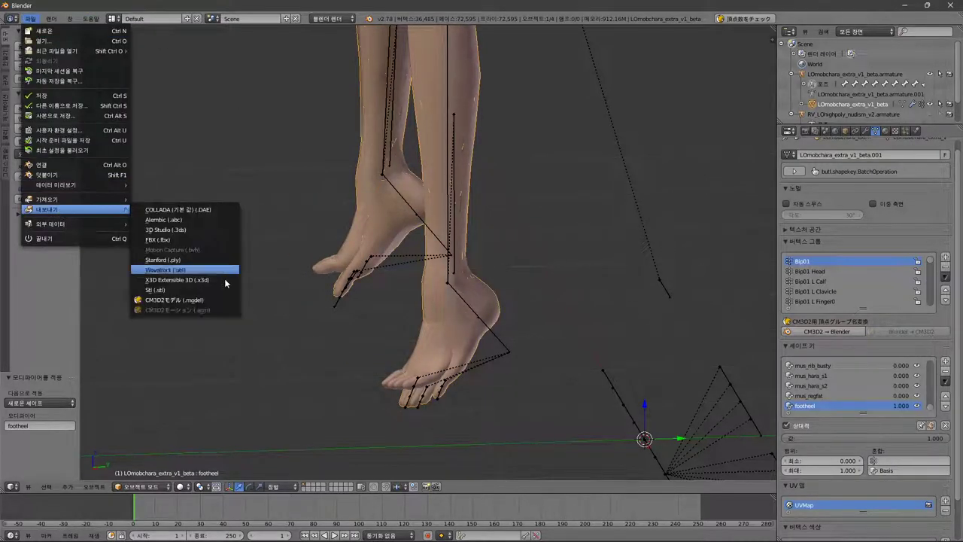
{"action": "left_click", "coordinate": [218, 304]}
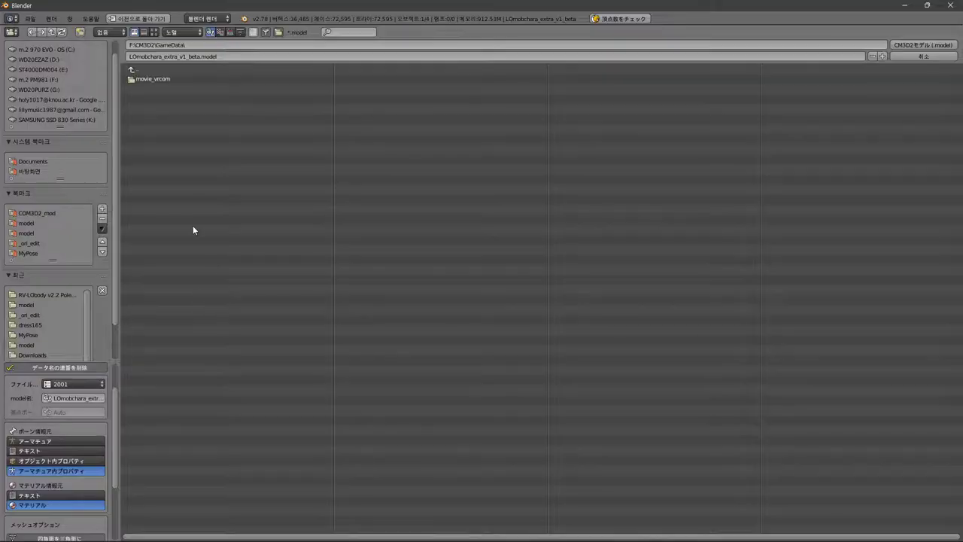
{"action": "left_click", "coordinate": [48, 223]}
{"action": "left_click", "coordinate": [44, 234]}
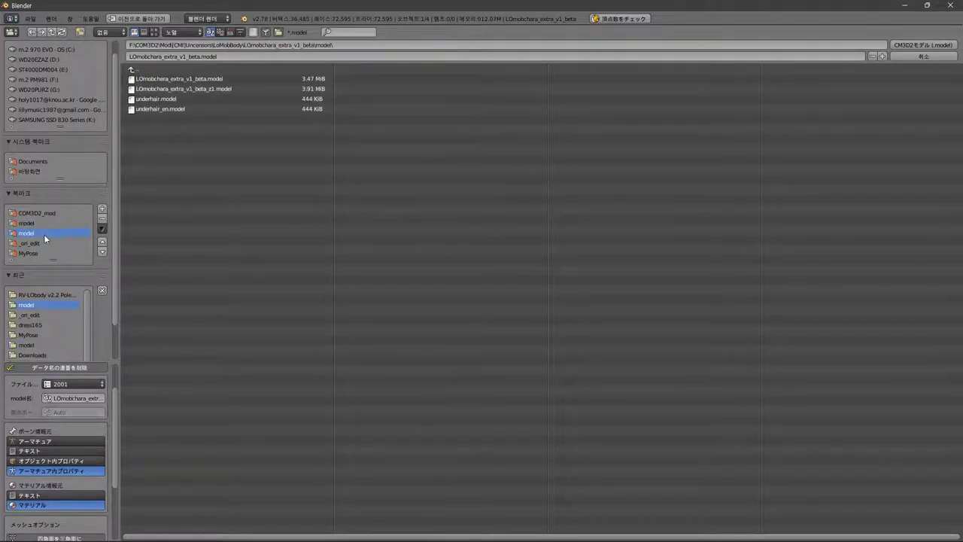
{"action": "left_click", "coordinate": [906, 46]}
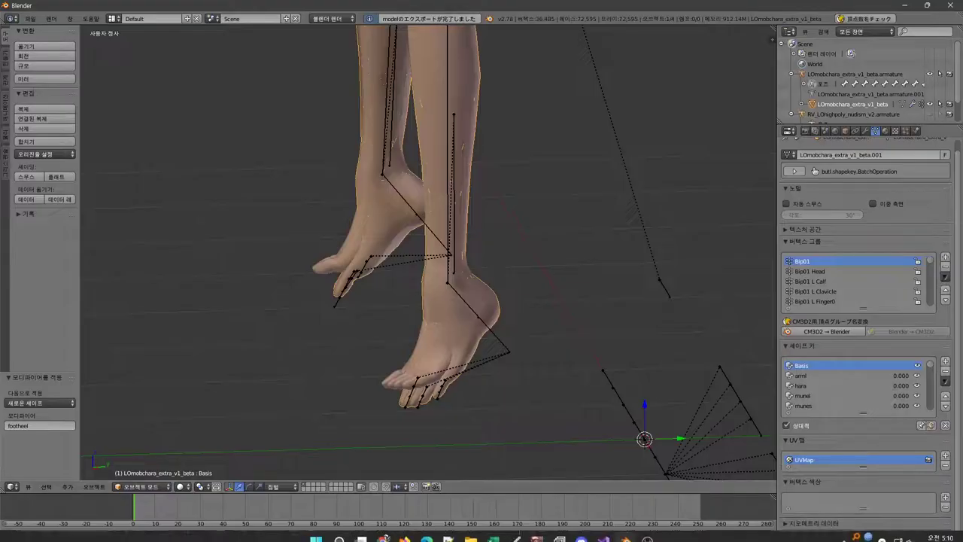
Switch to Custom Order Maid 3D 2 and reload the body by choosing Lo Hyperborbody 2 and reselecting the LO 신체 모델 body.
{"action": "mouse_move", "coordinate": [538, 532]}
{"action": "left_click", "coordinate": [570, 488]}
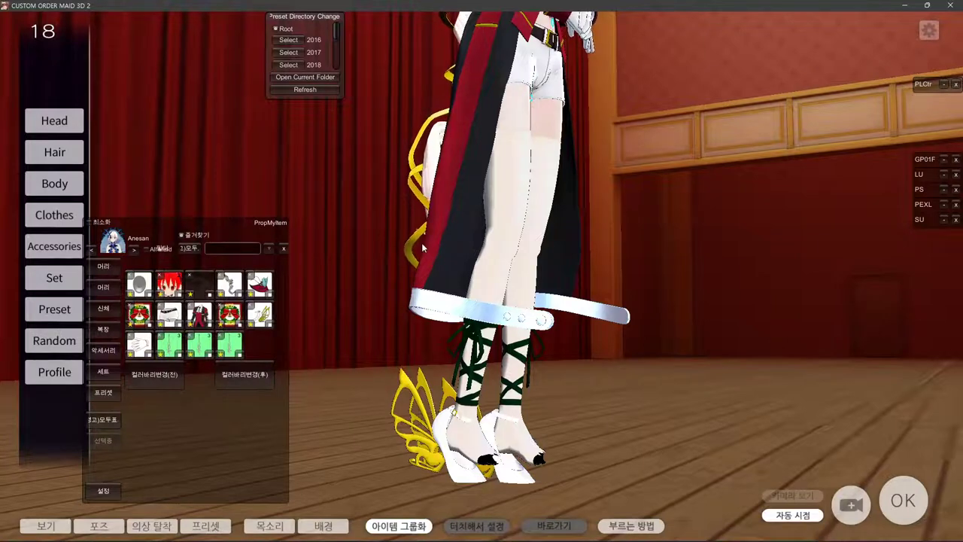
{"action": "key", "text": "i"}
{"action": "left_click", "coordinate": [56, 185]}
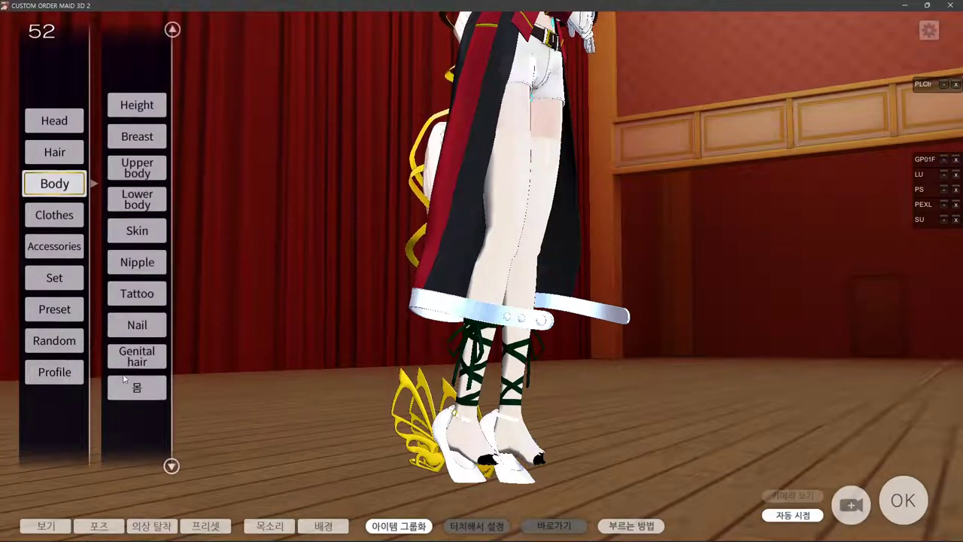
{"action": "left_click", "coordinate": [129, 387]}
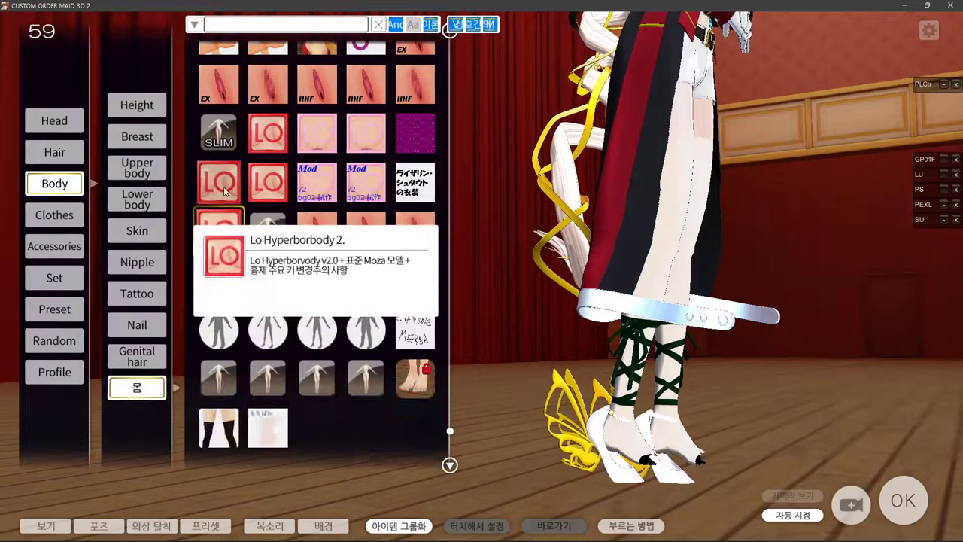
{"action": "left_click", "coordinate": [223, 236]}
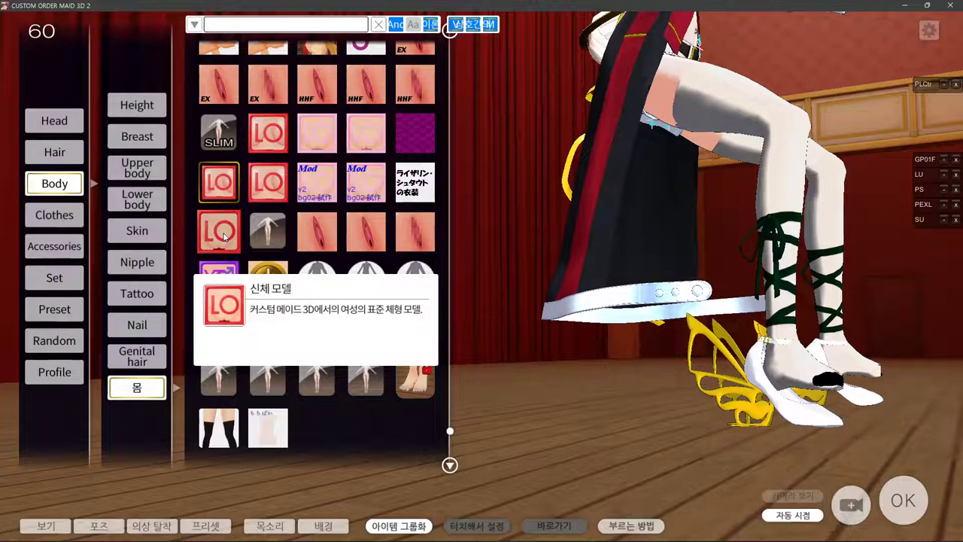
{"action": "left_click", "coordinate": [223, 237]}
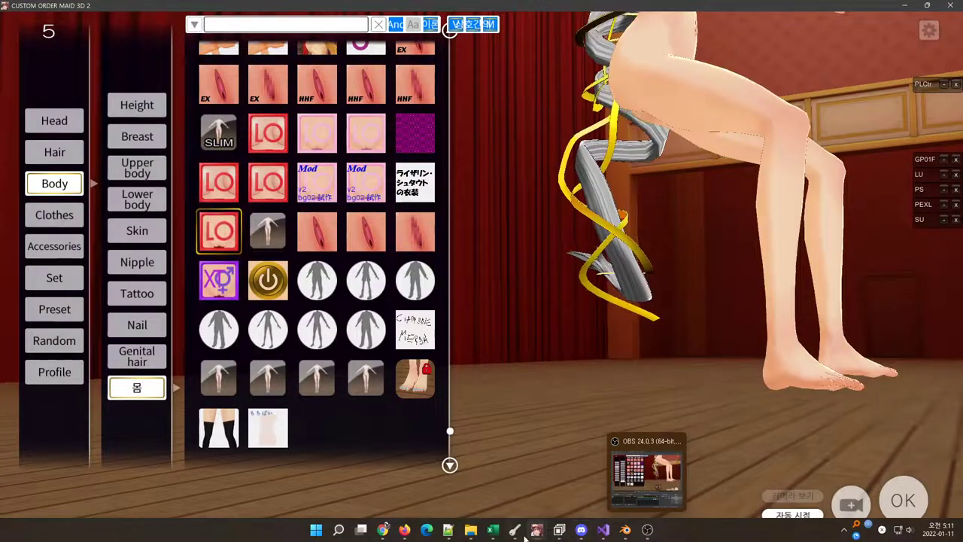
Switch to the open MaidFumbler window, close it and launch MaidFumbler again.
{"action": "left_click", "coordinate": [522, 533]}
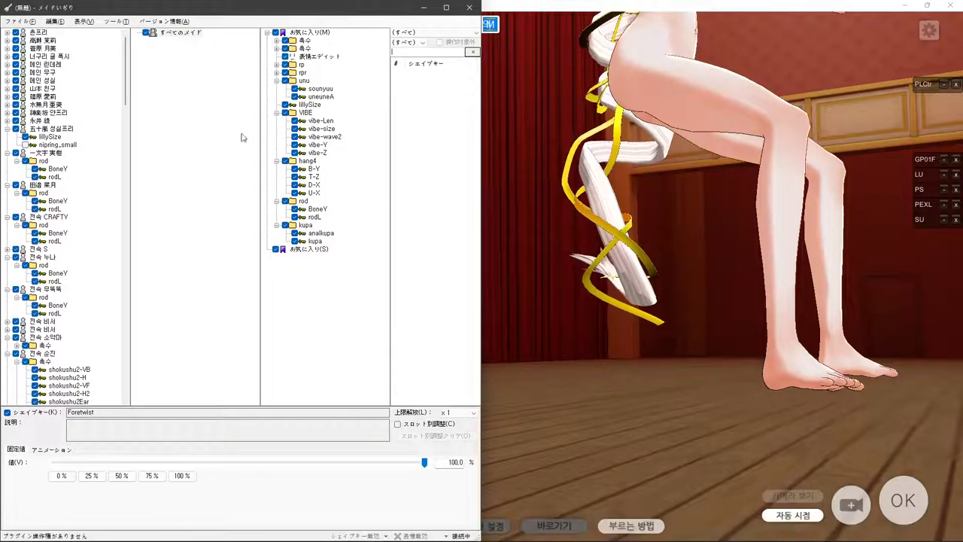
{"action": "left_click", "coordinate": [468, 7]}
{"action": "key", "text": "super"}
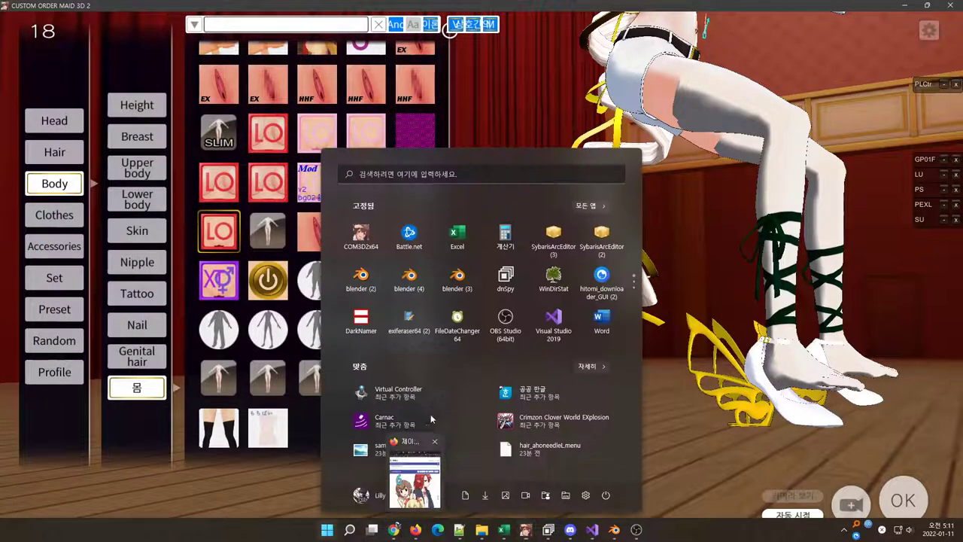
{"action": "scroll", "coordinate": [428, 291], "scroll_direction": "down", "scroll_amount": 1}
{"action": "scroll", "coordinate": [428, 291], "scroll_direction": "down", "scroll_amount": 1}
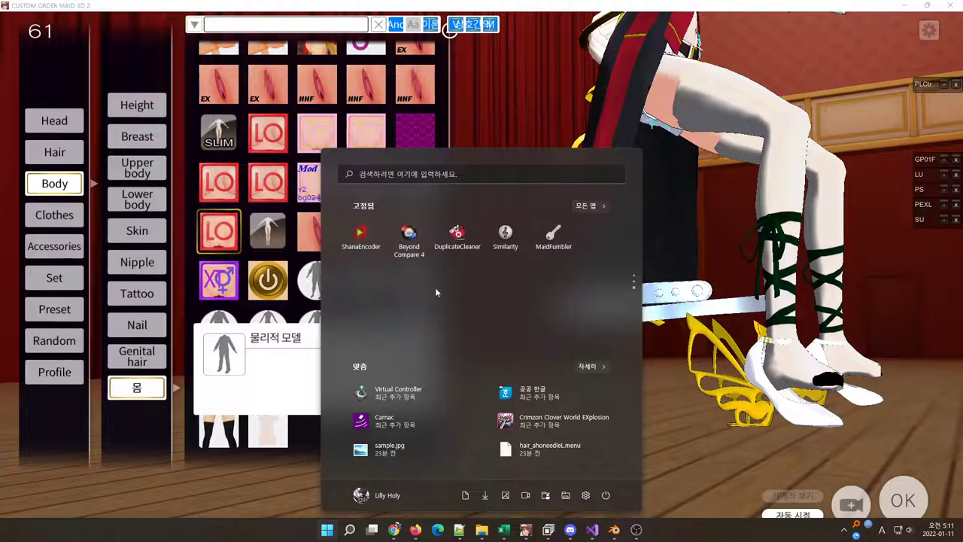
{"action": "left_click", "coordinate": [718, 322]}
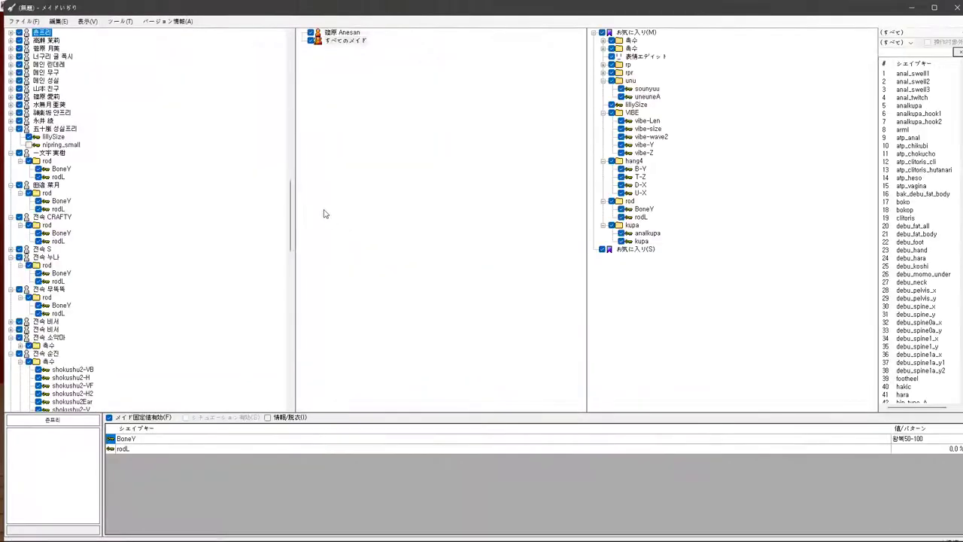
Select the すべてのメイド entry in the maid tree and dock the MaidFumbler window beside the game.
{"action": "left_click_drag", "start_coordinate": [290, 188], "coordinate": [295, 58]}
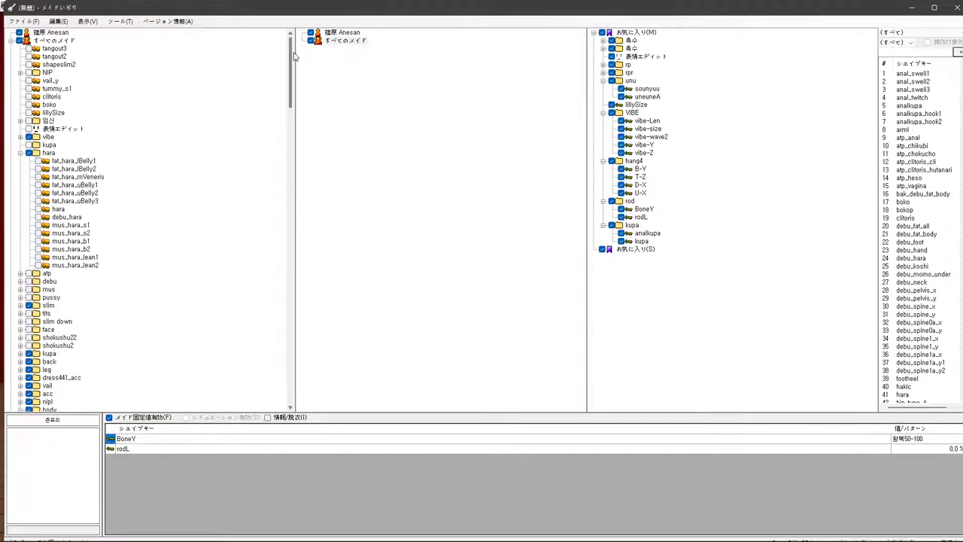
{"action": "left_click", "coordinate": [56, 41]}
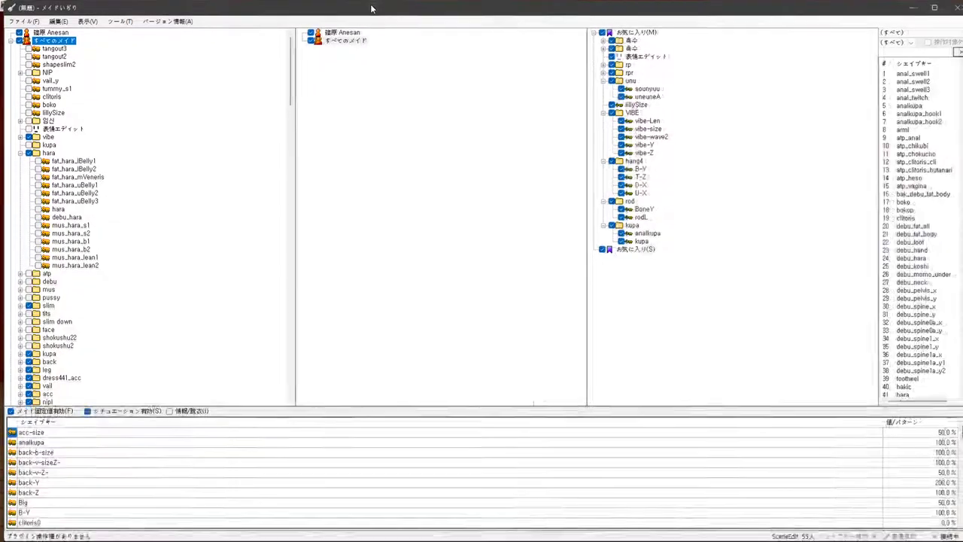
{"action": "key", "text": "super+Left"}
{"action": "left_click", "coordinate": [260, 328]}
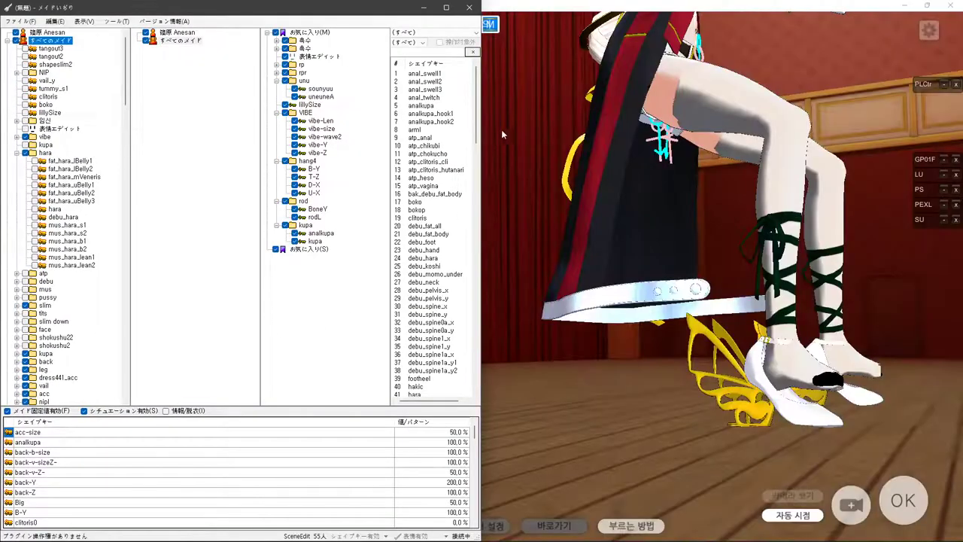
Browse the shape key list and filter it by "hee".
{"action": "left_click_drag", "start_coordinate": [477, 116], "coordinate": [475, 410]}
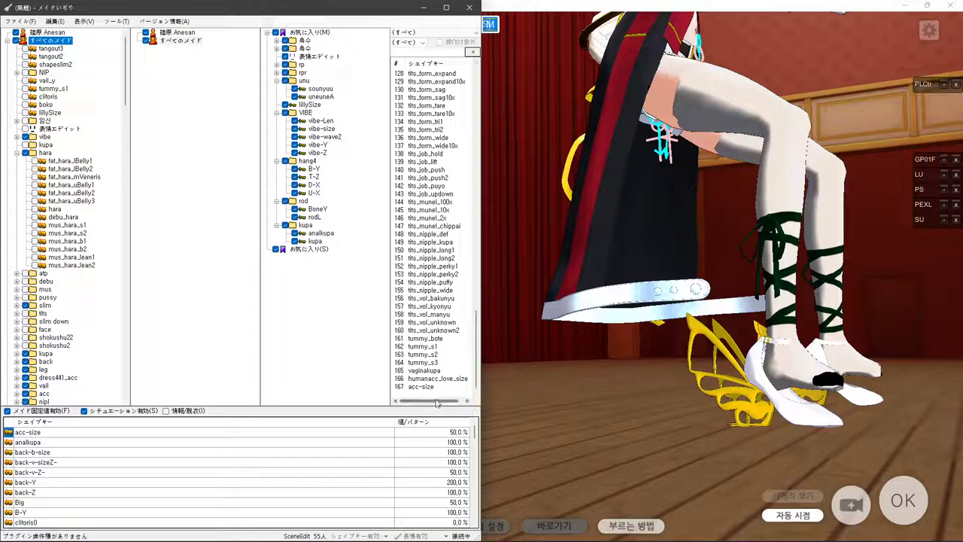
{"action": "left_click_drag", "start_coordinate": [478, 338], "coordinate": [474, 149]}
{"action": "left_click", "coordinate": [422, 52]}
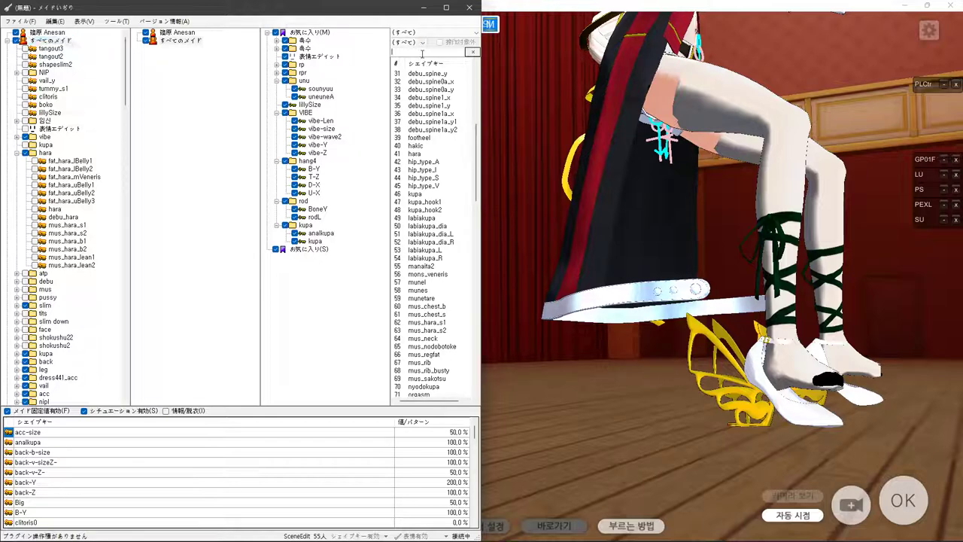
{"action": "type", "text": "heel"}
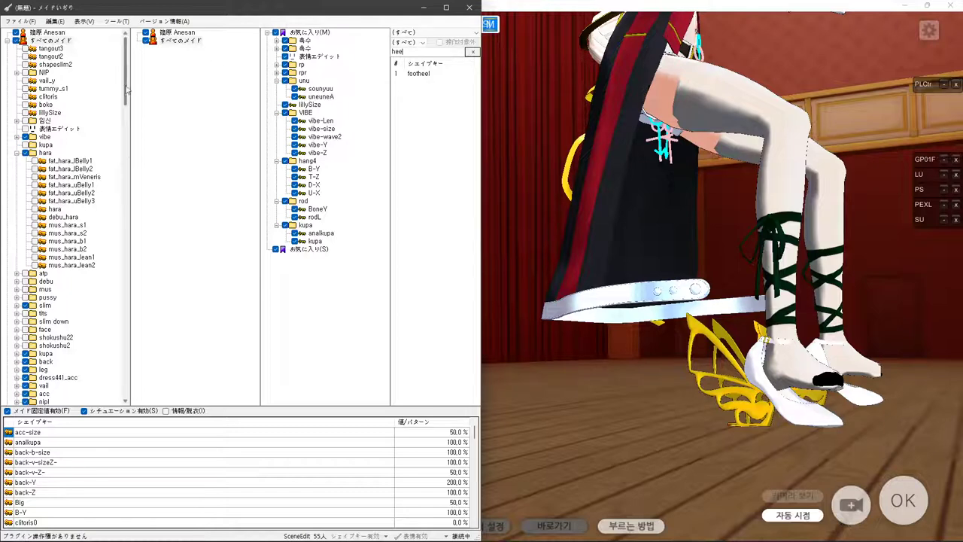
Add the footheel shape key to the shoe folder under すべてのメイド and set its fixed value to 100%.
{"action": "left_click_drag", "start_coordinate": [126, 90], "coordinate": [138, 188]}
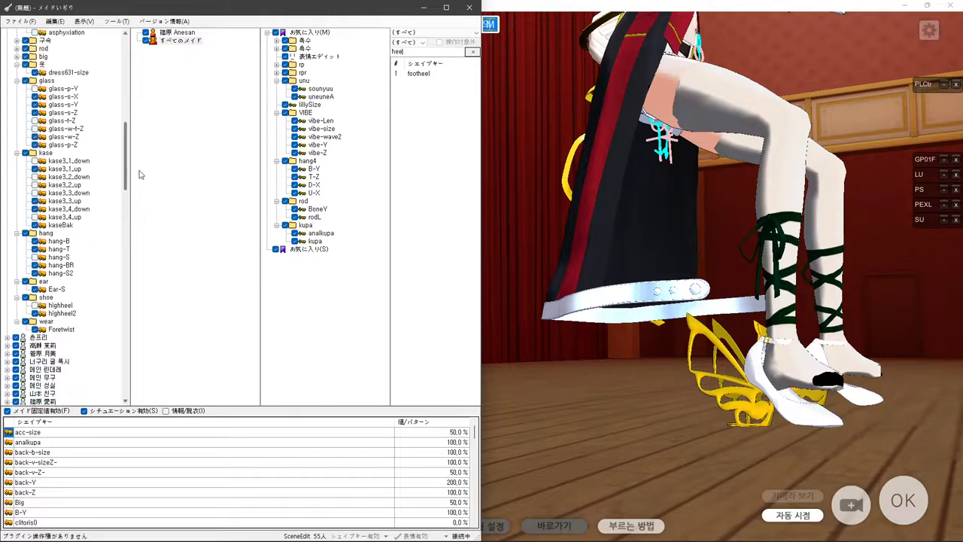
{"action": "left_click_drag", "start_coordinate": [413, 74], "coordinate": [409, 75]}
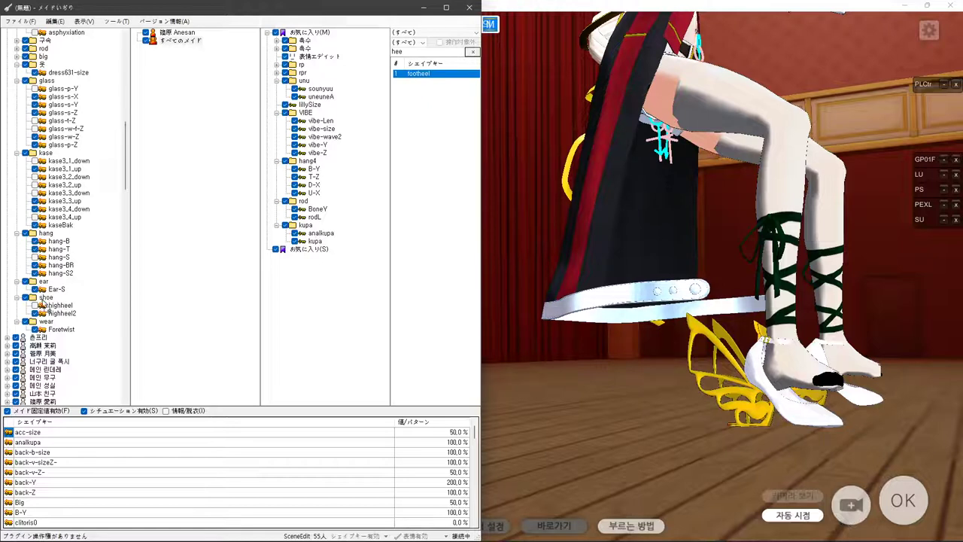
{"action": "left_click_drag", "start_coordinate": [44, 304], "coordinate": [44, 303]}
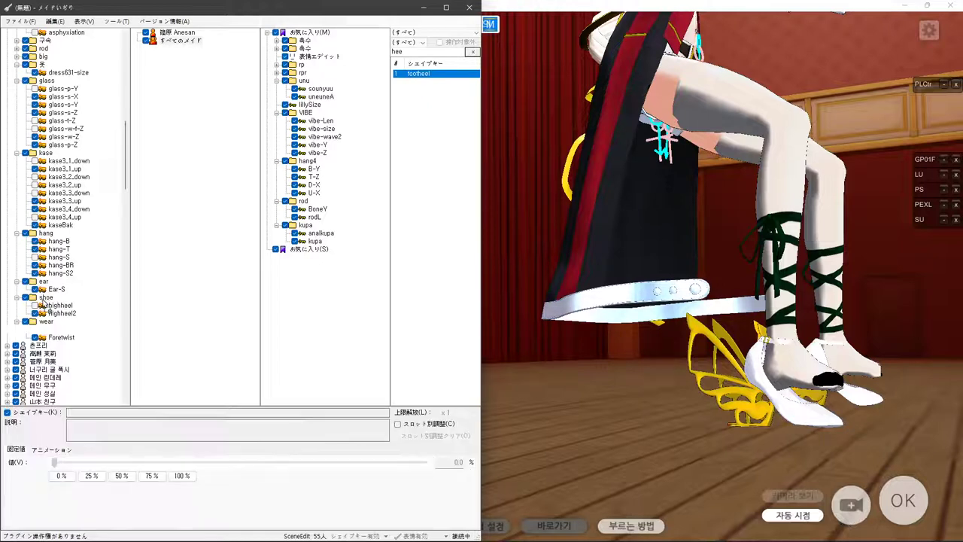
{"action": "left_click", "coordinate": [118, 478]}
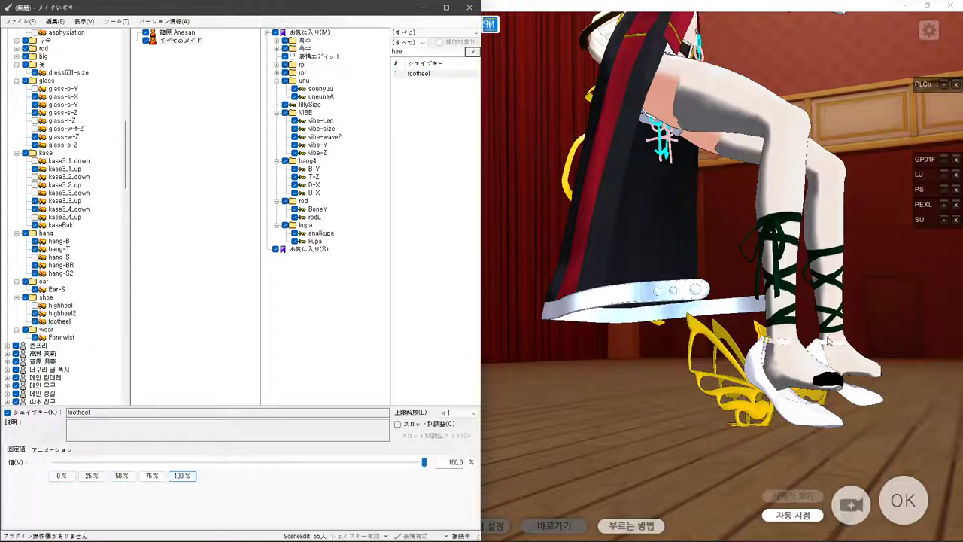
Return to Custom Order Maid 3D 2, inspect the maid's feet in the shoes from the front and hide the editing menus.
{"action": "left_click", "coordinate": [752, 343]}
{"action": "right_click_drag", "start_coordinate": [755, 342], "coordinate": [667, 384]}
{"action": "left_click_drag", "start_coordinate": [666, 380], "coordinate": [672, 379]}
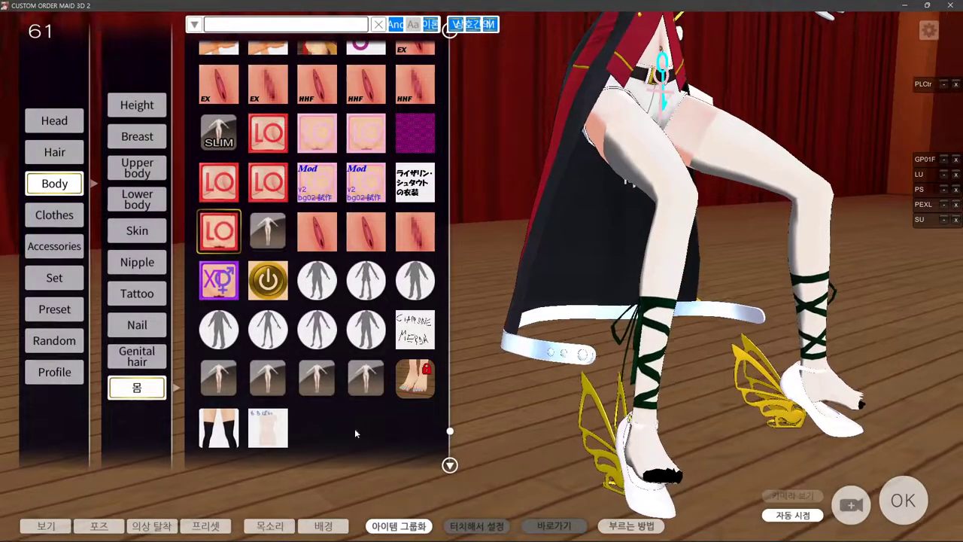
{"action": "left_click", "coordinate": [68, 524]}
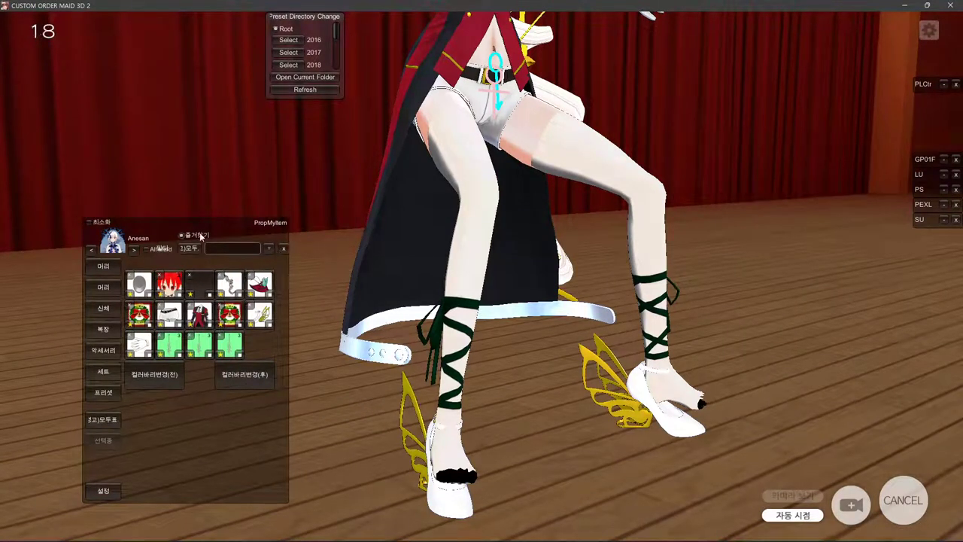
Turn off the favourites-only filter, take off the maid's stockings with the green lacing and inspect her feet in the shoes.
{"action": "left_click", "coordinate": [200, 235]}
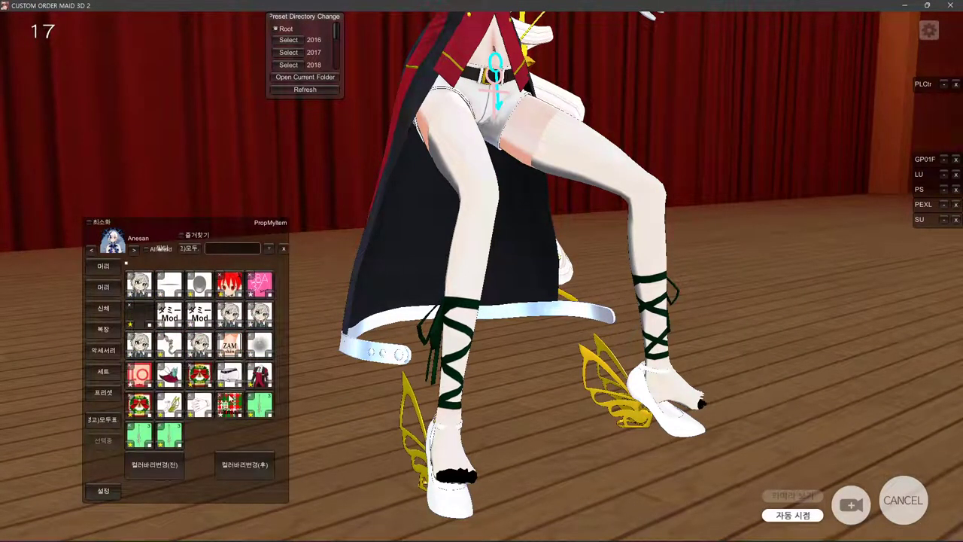
{"action": "middle_click_drag", "start_coordinate": [386, 374], "coordinate": [474, 326]}
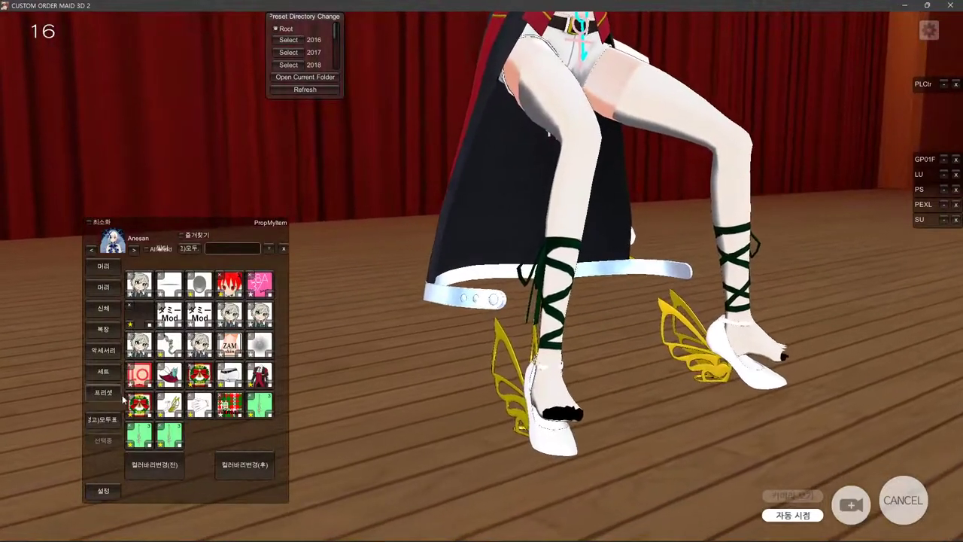
{"action": "left_click", "coordinate": [130, 396]}
{"action": "right_click_drag", "start_coordinate": [565, 364], "coordinate": [724, 384]}
{"action": "left_click_drag", "start_coordinate": [710, 382], "coordinate": [607, 385]}
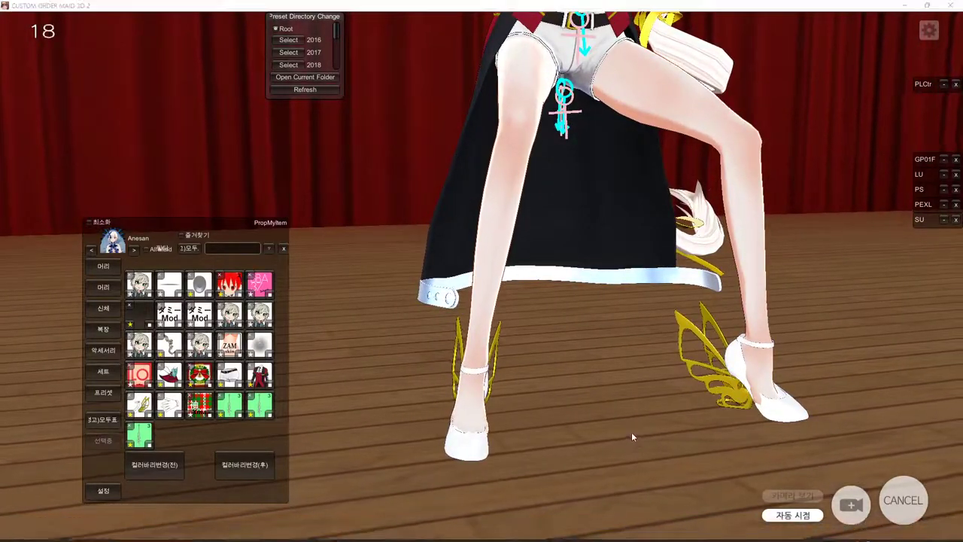
Switch to Blender and create a new shape key named footheel2 from the current mix on the body mesh.
{"action": "key", "text": "alt+Tab"}
{"action": "key", "text": "alt+Tab"}
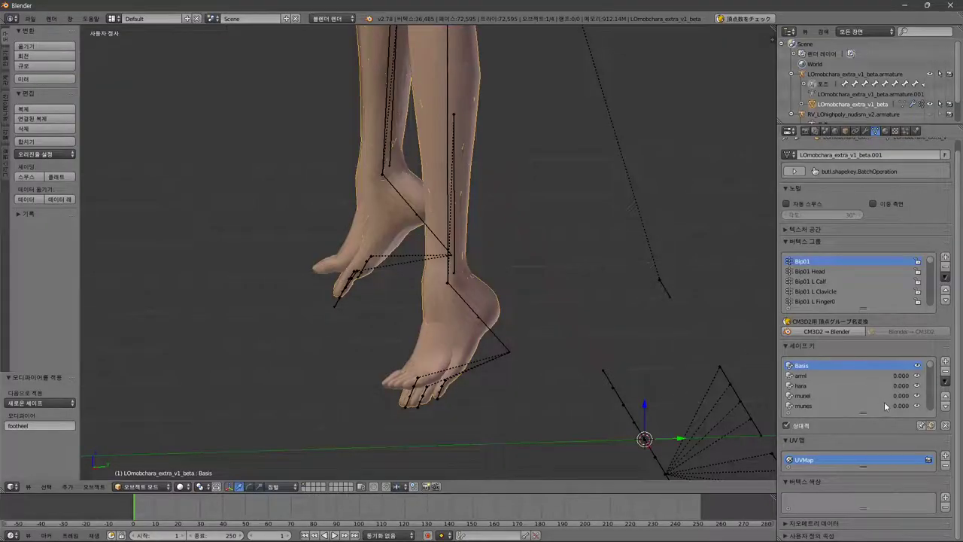
{"action": "left_click_drag", "start_coordinate": [929, 366], "coordinate": [929, 424]}
{"action": "left_click", "coordinate": [837, 406]}
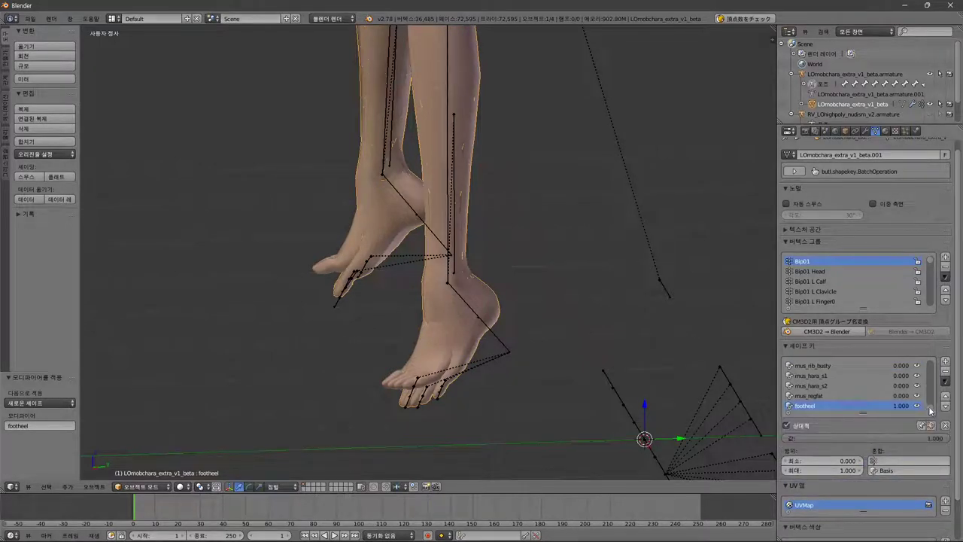
{"action": "left_click_drag", "start_coordinate": [925, 408], "coordinate": [926, 363]}
{"action": "left_click", "coordinate": [875, 366]}
{"action": "left_click", "coordinate": [945, 381]}
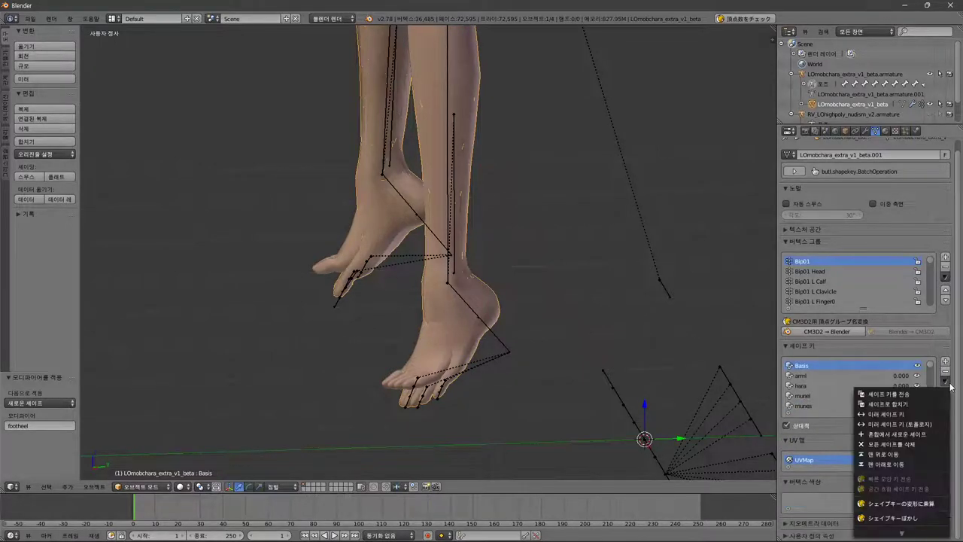
{"action": "left_click", "coordinate": [949, 385]}
{"action": "left_click", "coordinate": [945, 381]}
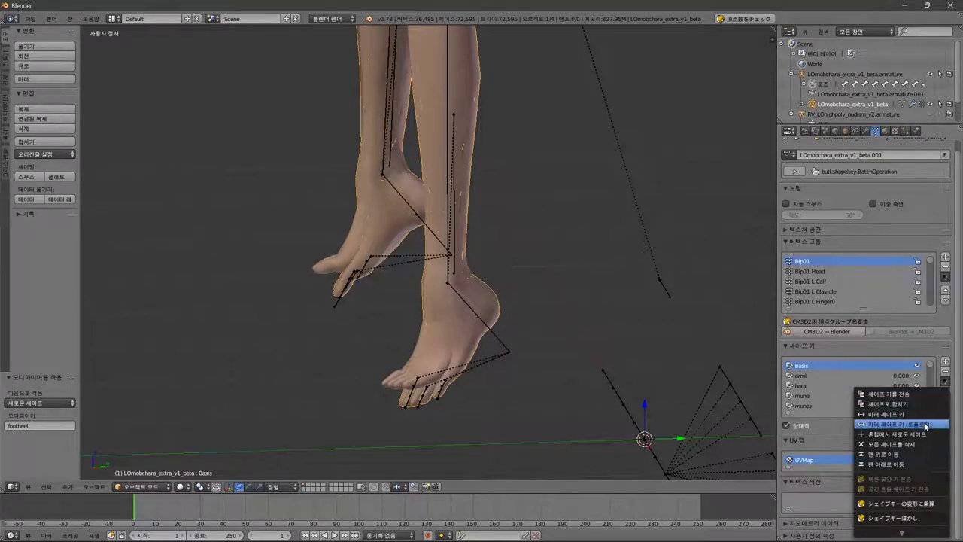
{"action": "left_click", "coordinate": [926, 434]}
Mute the footheel shape key and examine the see-through foot mesh of footheel2 in Edit Mode.
{"action": "left_click", "coordinate": [813, 396]}
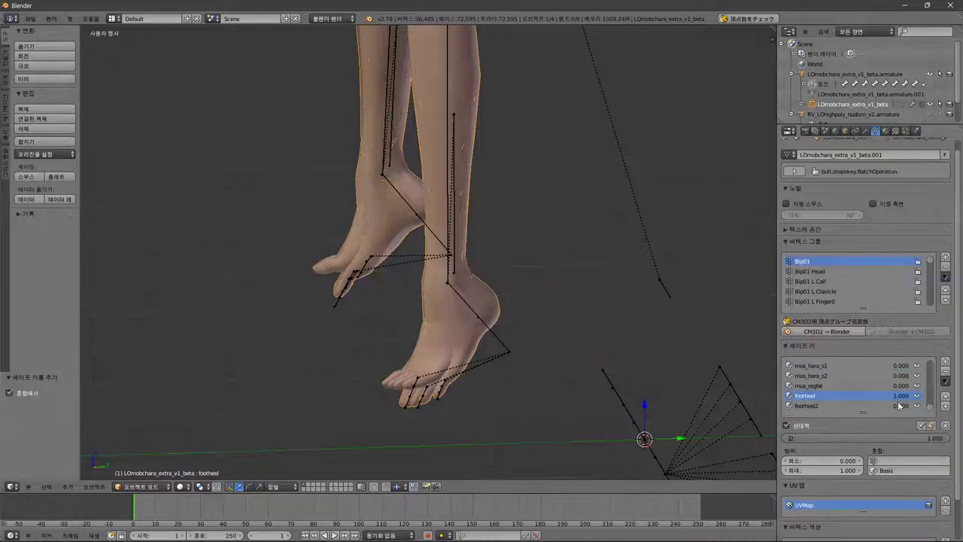
{"action": "left_click", "coordinate": [917, 396]}
{"action": "left_click", "coordinate": [825, 405]}
{"action": "key", "text": "Tab"}
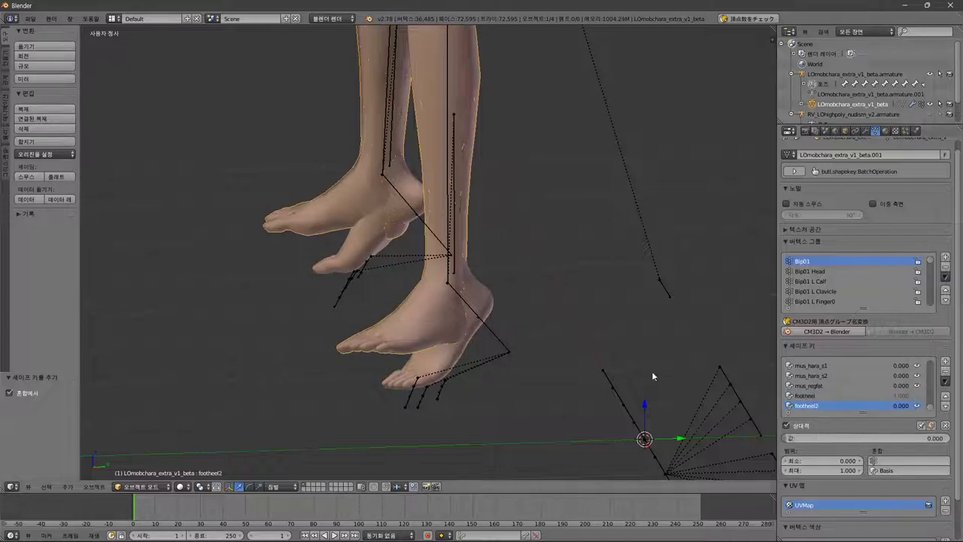
{"action": "middle_click_drag", "start_coordinate": [565, 317], "coordinate": [621, 312]}
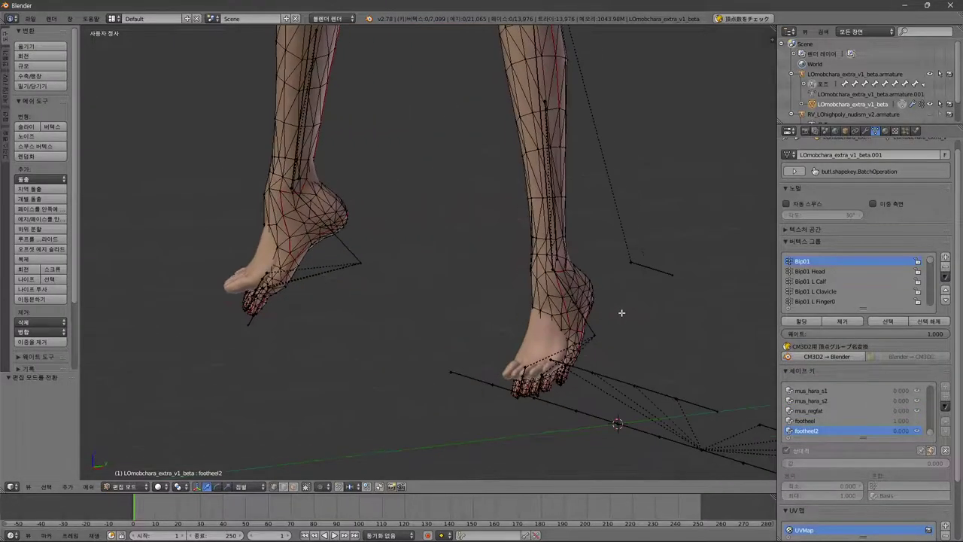
{"action": "left_click", "coordinate": [306, 487]}
{"action": "middle_click_drag", "start_coordinate": [590, 319], "coordinate": [449, 268], "text": "shift"}
{"action": "scroll", "coordinate": [478, 282], "scroll_direction": "up", "scroll_amount": 4}
{"action": "mouse_move", "coordinate": [535, 300]}
{"action": "middle_mouse_down"}
{"action": "mouse_move", "coordinate": [508, 302]}
{"action": "mouse_move", "coordinate": [550, 300]}
{"action": "mouse_move", "coordinate": [536, 305]}
{"action": "middle_mouse_up"}
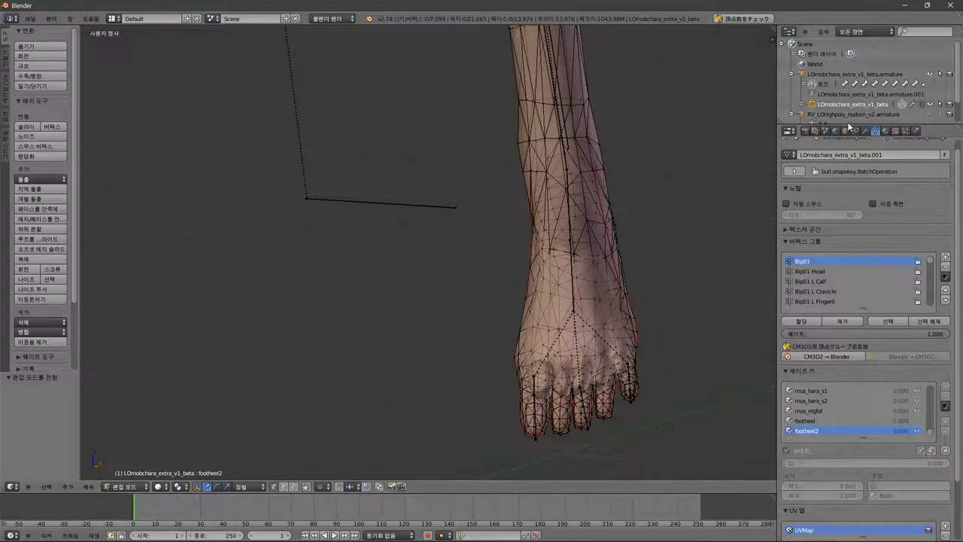
{"action": "key", "text": "Tab"}
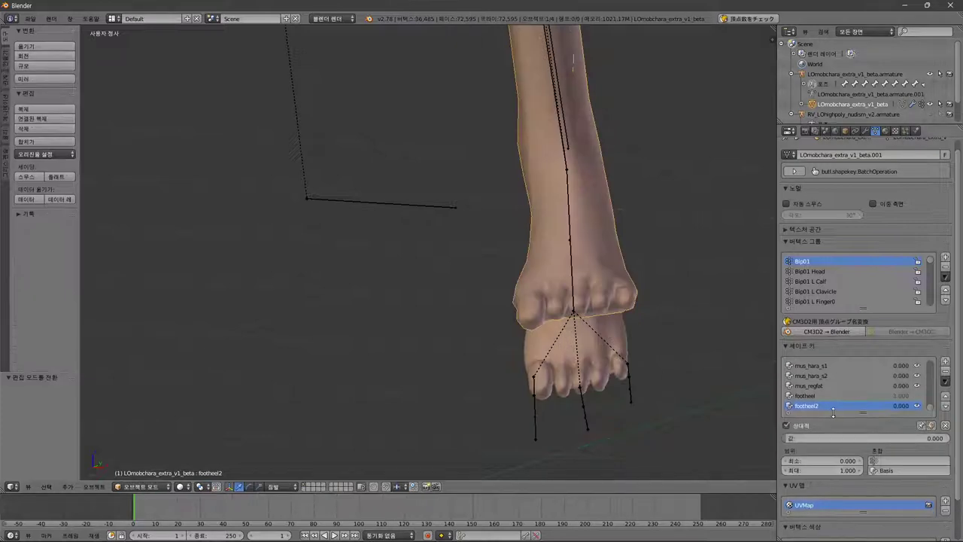
Delete the footheel2 shape key from the body mesh.
{"action": "left_click", "coordinate": [846, 132]}
{"action": "left_click", "coordinate": [856, 132]}
{"action": "left_click", "coordinate": [835, 131]}
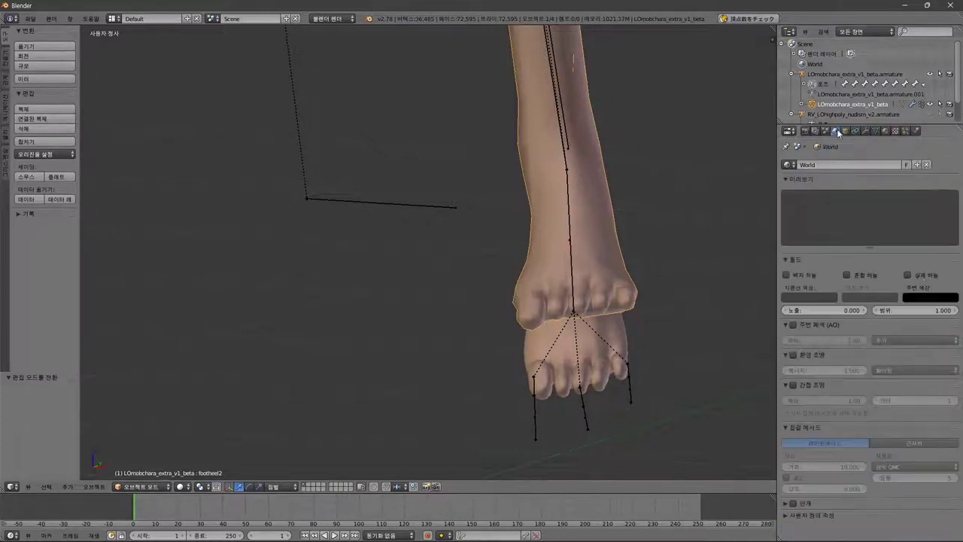
{"action": "left_click", "coordinate": [866, 132]}
{"action": "left_click", "coordinate": [885, 132]}
{"action": "left_click", "coordinate": [876, 132]}
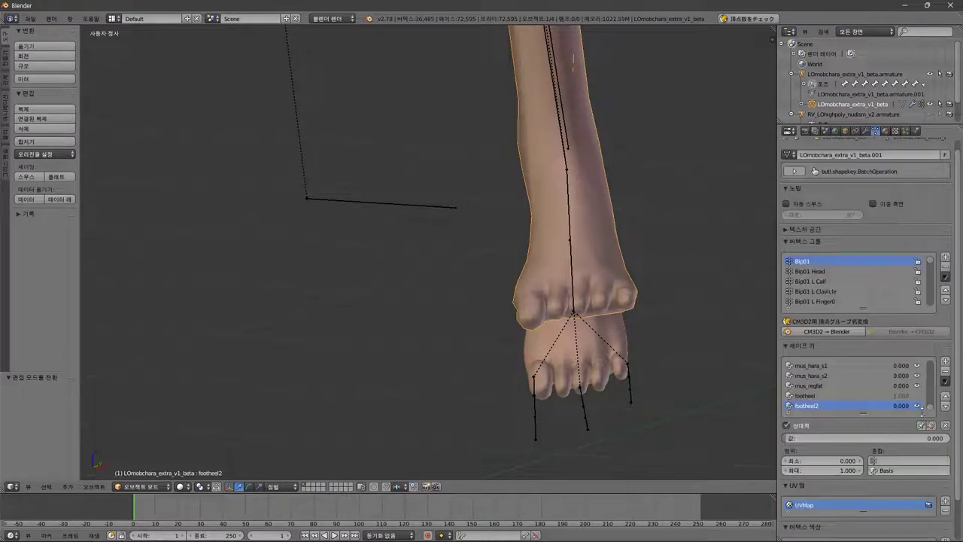
{"action": "left_click", "coordinate": [946, 371]}
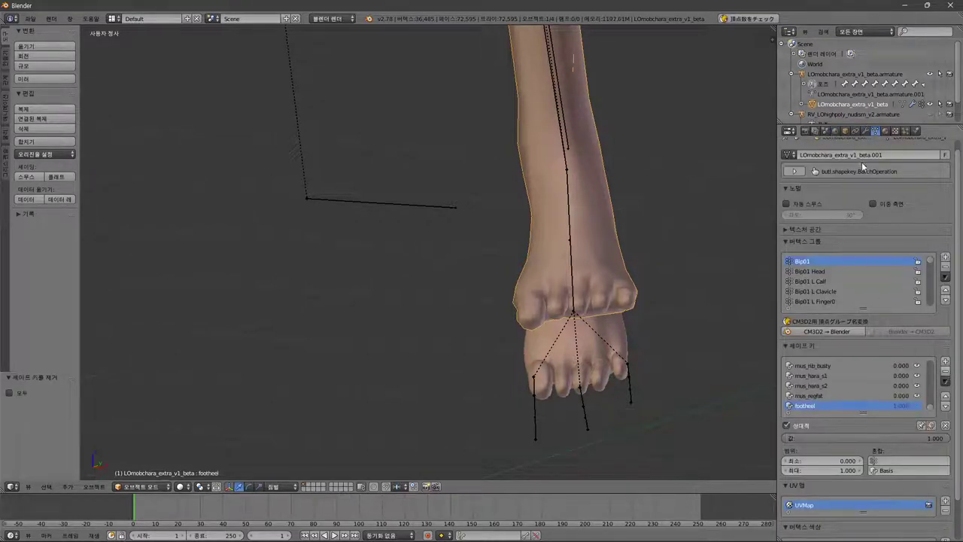
Enable the viewport display of the body's Armature modifier and select the Bip01 L Foot bone.
{"action": "left_click", "coordinate": [857, 131]}
{"action": "left_click", "coordinate": [837, 131]}
{"action": "left_click", "coordinate": [854, 132]}
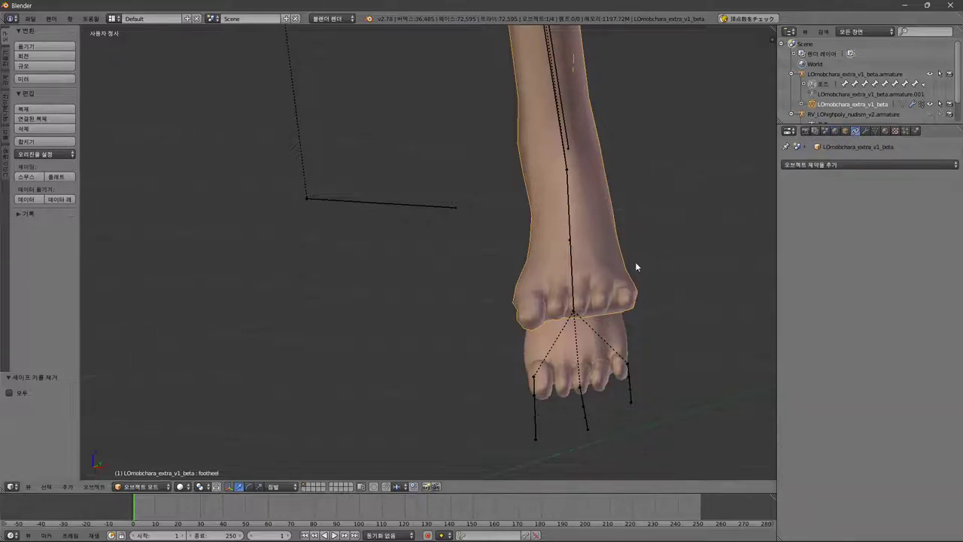
{"action": "left_click", "coordinate": [866, 132]}
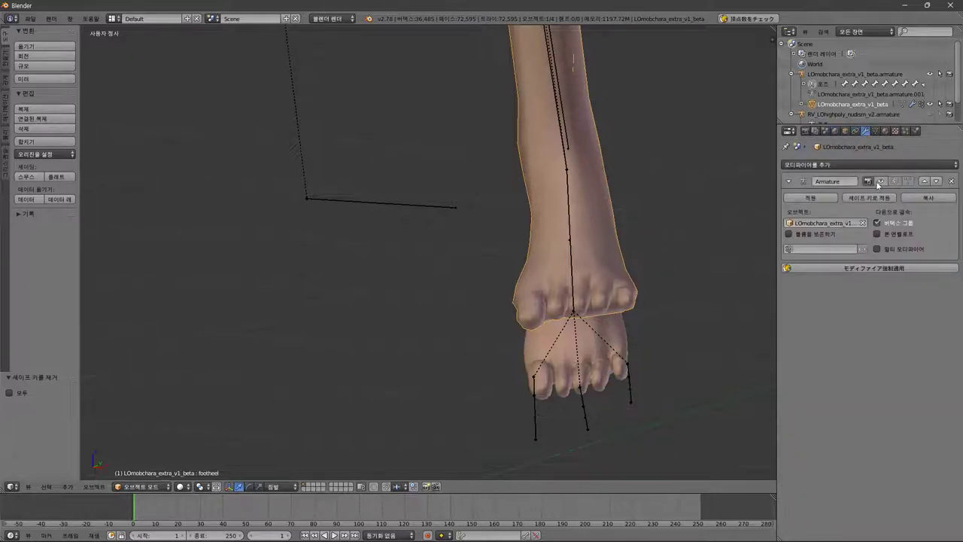
{"action": "left_click", "coordinate": [881, 181]}
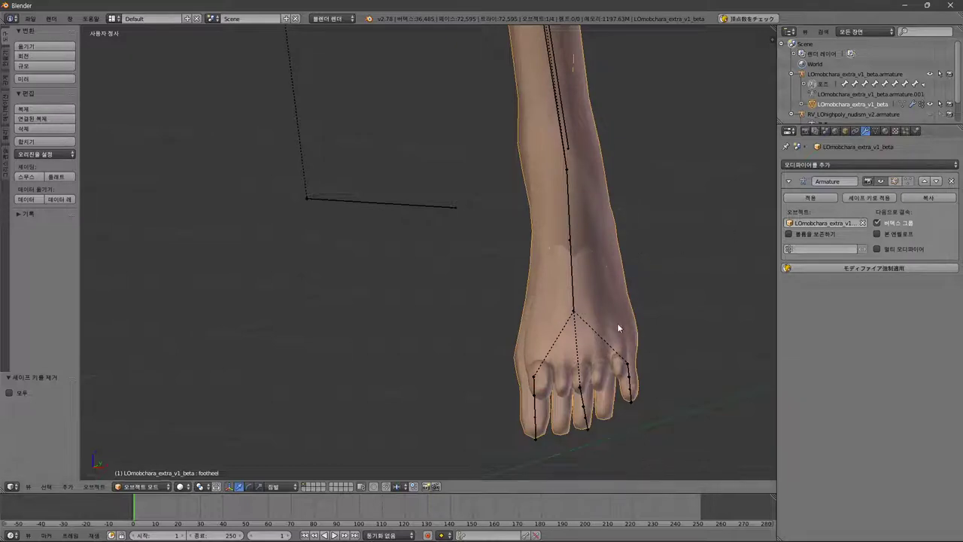
{"action": "right_click", "coordinate": [571, 290]}
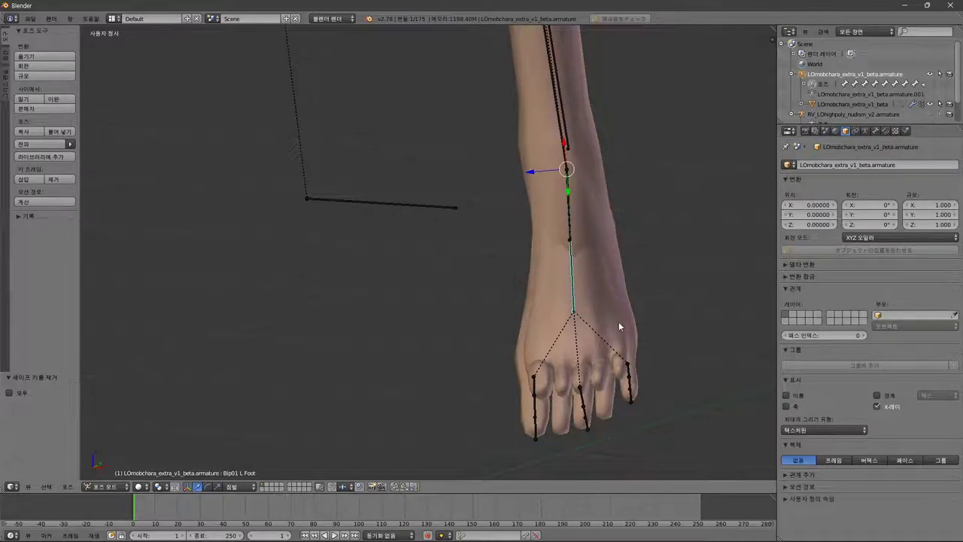
{"action": "key", "text": "s"}
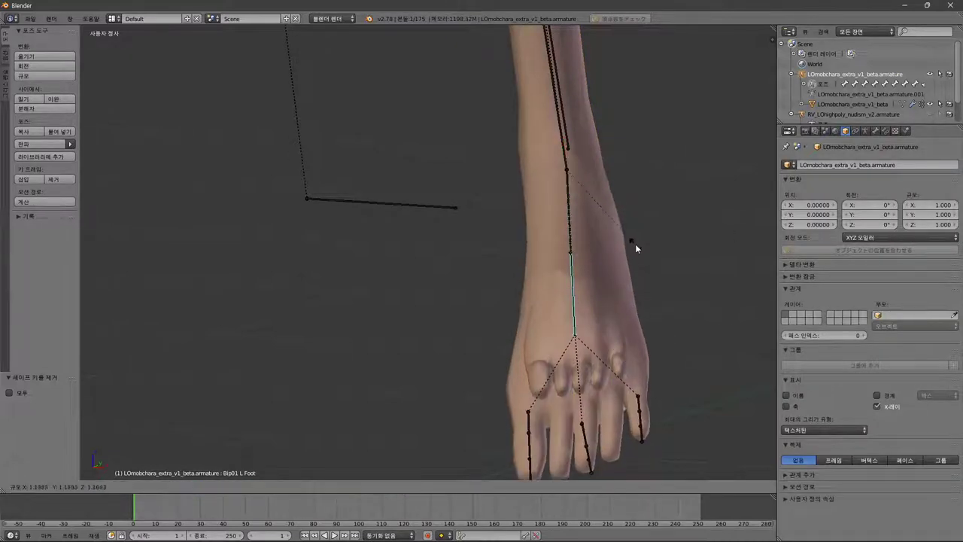
{"action": "right_click", "coordinate": [592, 239]}
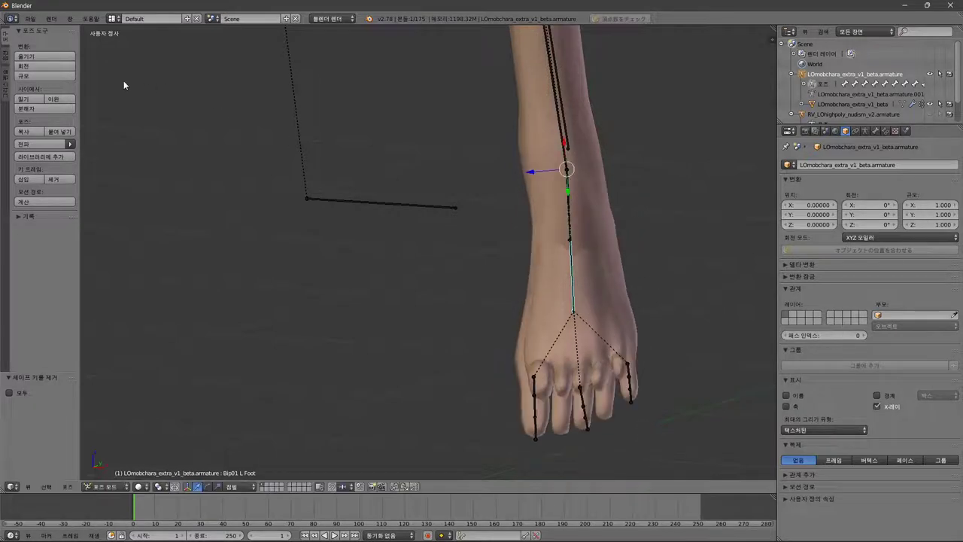
{"action": "left_click", "coordinate": [50, 78]}
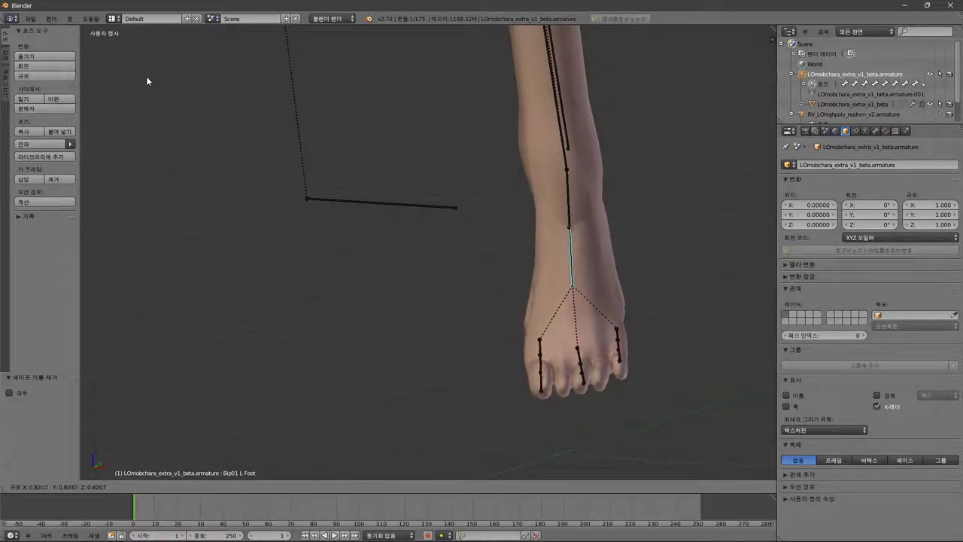
{"action": "right_click", "coordinate": [122, 74]}
{"action": "middle_click_drag", "start_coordinate": [486, 274], "coordinate": [637, 361]}
{"action": "key", "text": "s"}
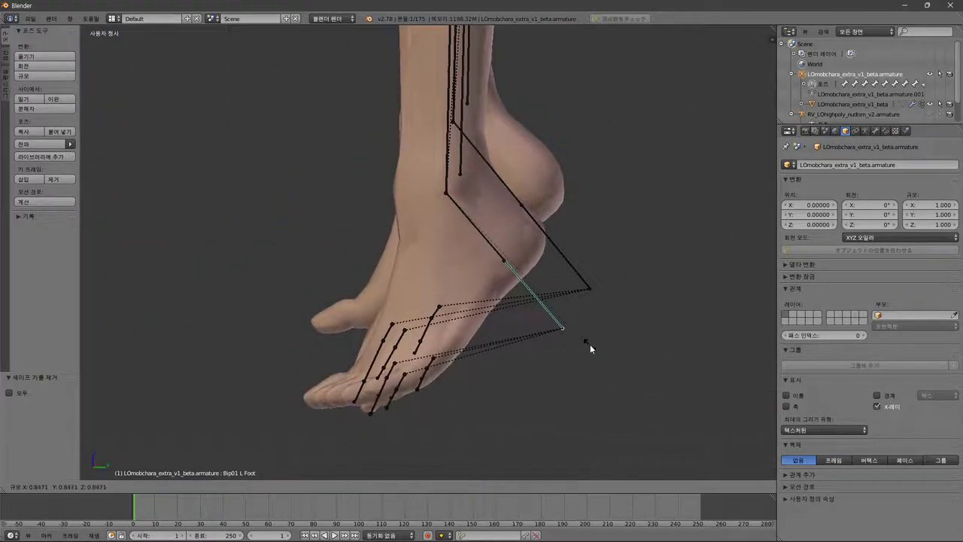
{"action": "left_click", "coordinate": [630, 343]}
Scale the Bip01 L Foot bone to 0.8 along its local Z axis.
{"action": "middle_click_drag", "start_coordinate": [608, 344], "coordinate": [515, 343]}
{"action": "key", "text": "s"}
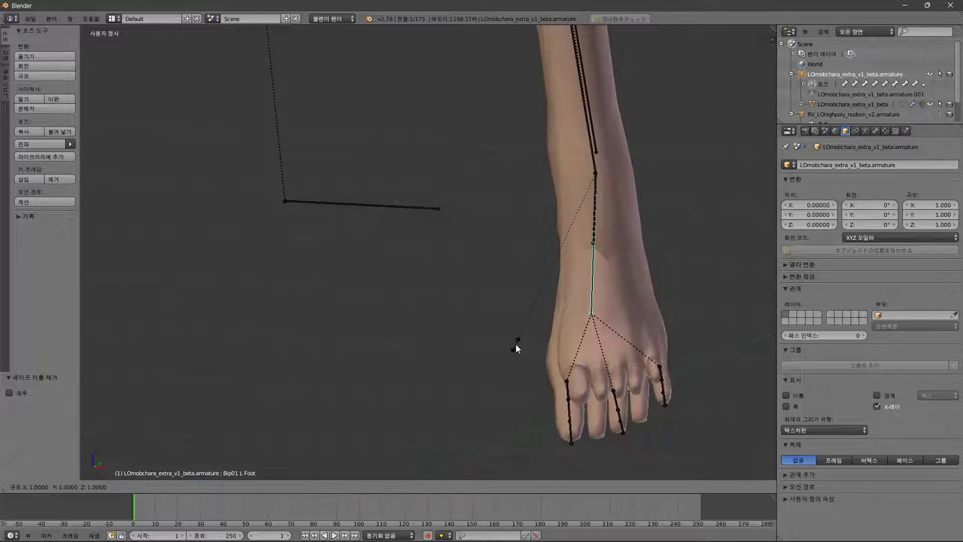
{"action": "key", "text": "z"}
{"action": "key", "text": "z"}
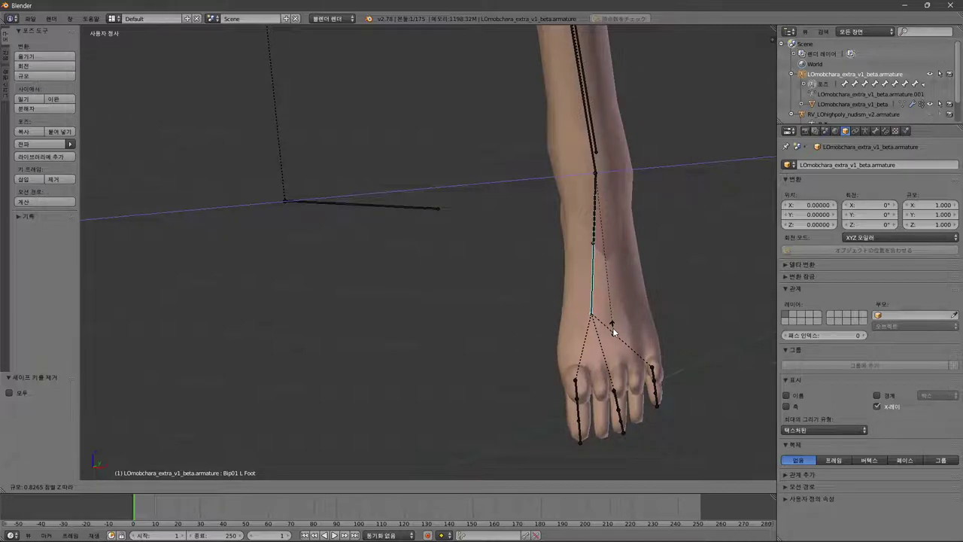
{"action": "type", "text": ".8"}
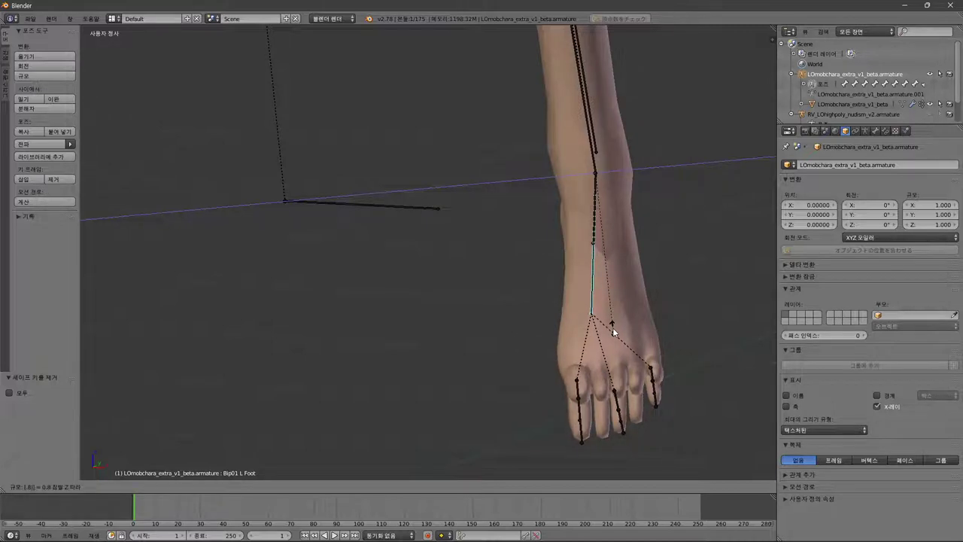
{"action": "key", "text": "Return"}
Select the Bip01 R Foot bone and scale it to 0.8 along its local Z axis.
{"action": "middle_click_drag", "start_coordinate": [307, 317], "coordinate": [354, 397], "text": "shift"}
{"action": "right_click", "coordinate": [421, 308]}
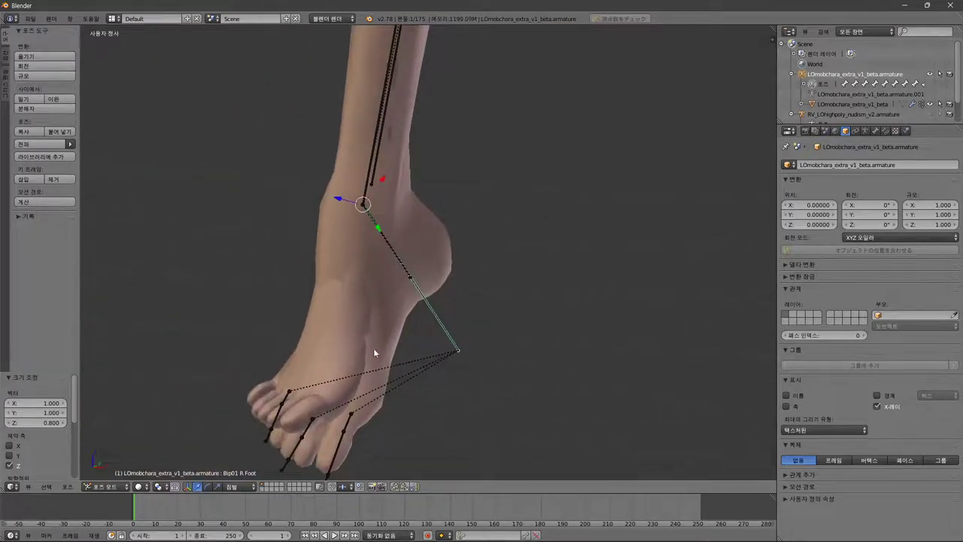
{"action": "middle_click_drag", "start_coordinate": [374, 352], "coordinate": [182, 231]}
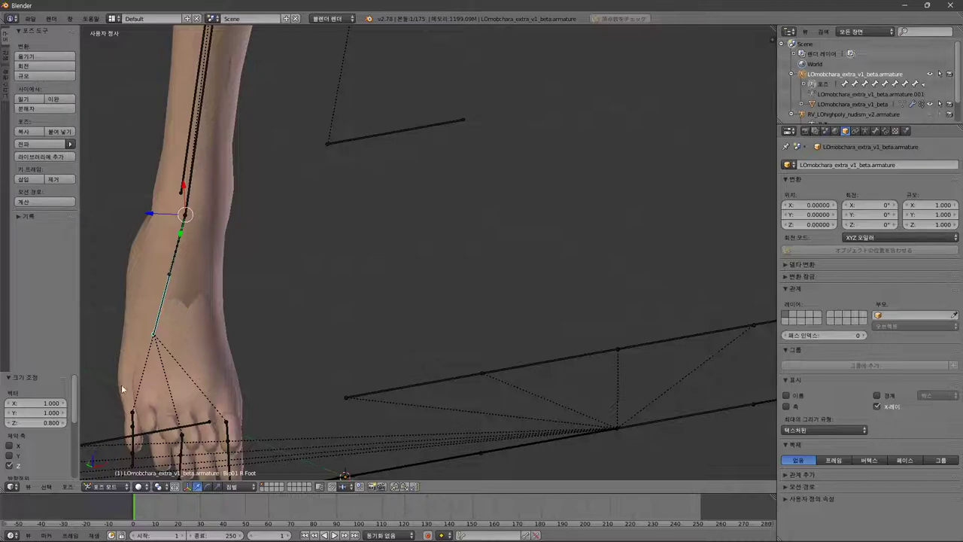
{"action": "middle_click_drag", "start_coordinate": [255, 315], "coordinate": [297, 175]}
{"action": "left_click", "coordinate": [54, 74]}
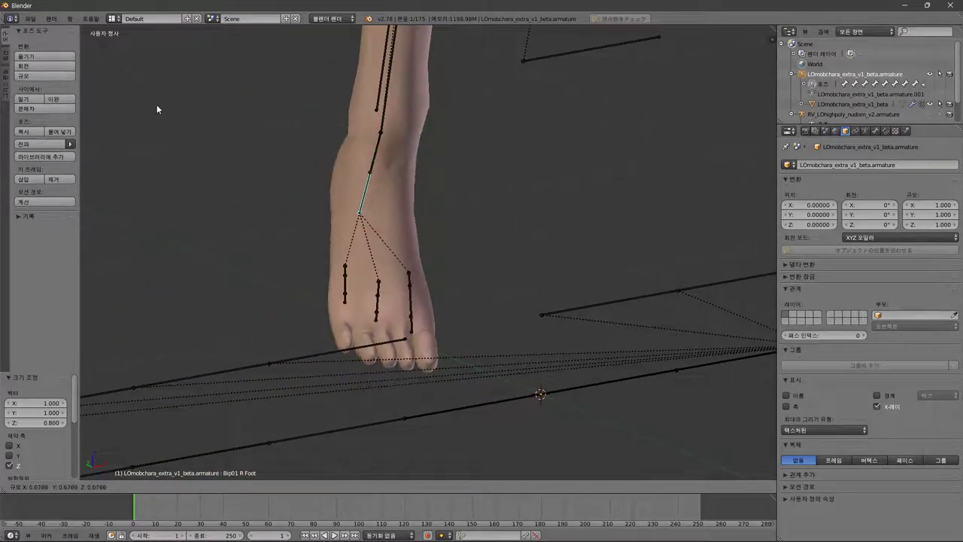
{"action": "key", "text": "x"}
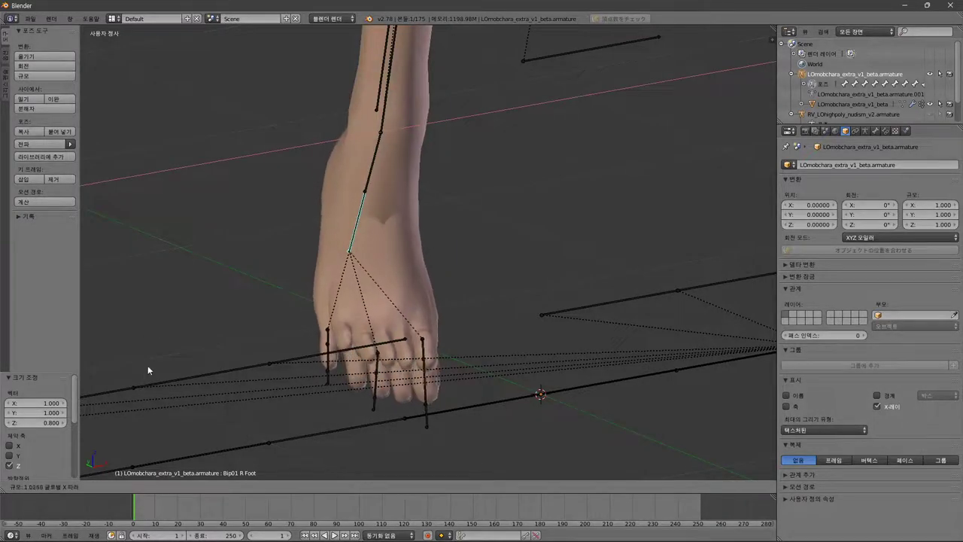
{"action": "key", "text": "x"}
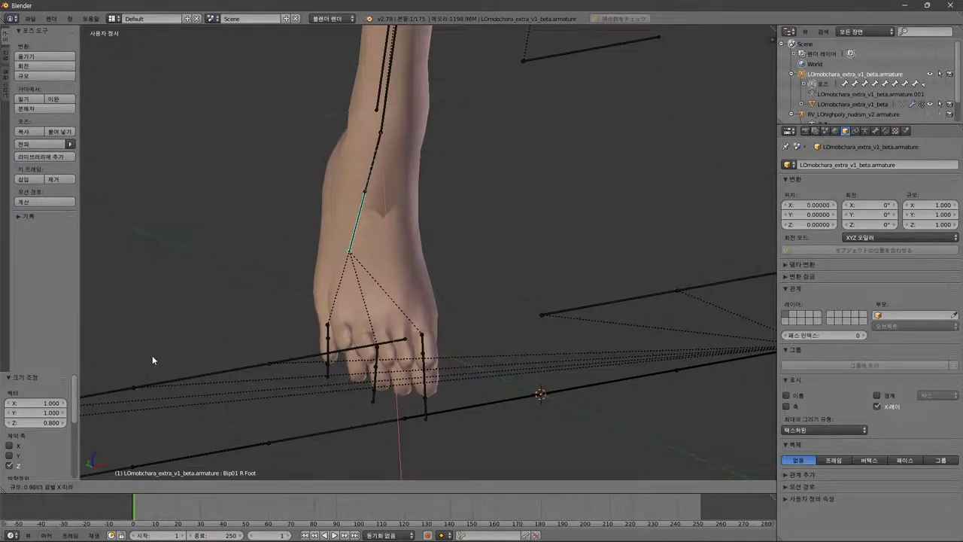
{"action": "key", "text": "z"}
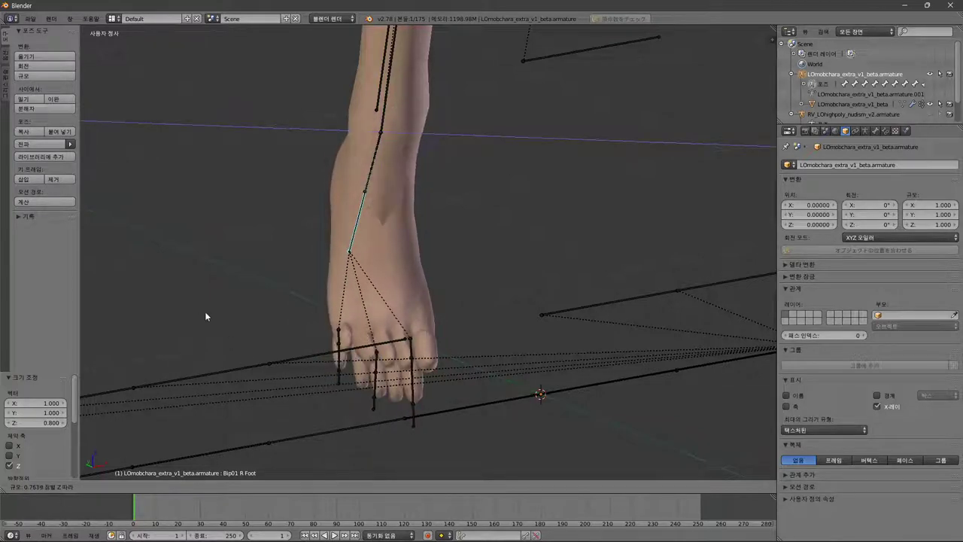
{"action": "type", "text": ".8"}
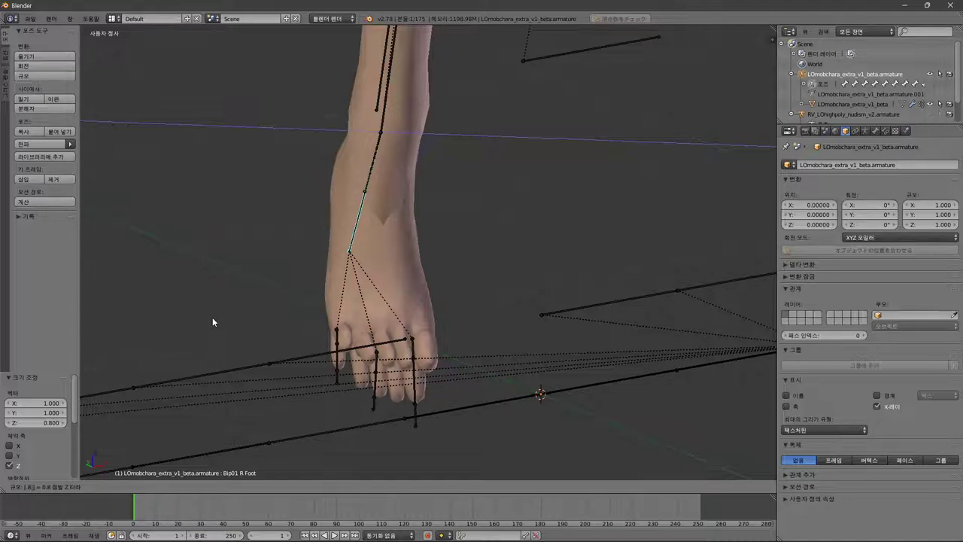
{"action": "middle_click_drag", "start_coordinate": [356, 304], "coordinate": [424, 290]}
Switch to Custom Order Maid 3D 2, inspect the maid's feet in the shoes from the side and bring up the MaidFumbler window.
{"action": "key", "text": "alt+Tab"}
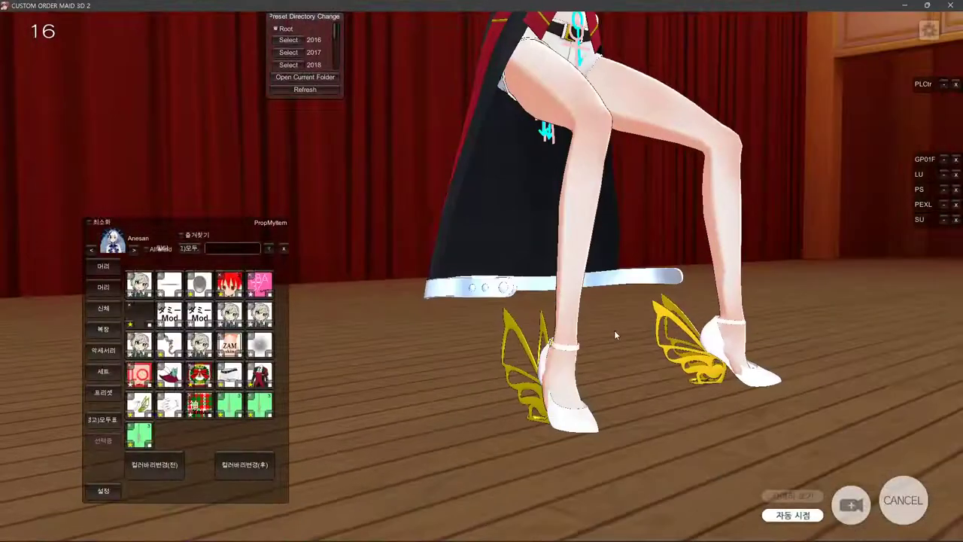
{"action": "right_click_drag", "start_coordinate": [616, 335], "coordinate": [713, 325]}
{"action": "left_click_drag", "start_coordinate": [711, 320], "coordinate": [651, 392]}
{"action": "key", "text": "alt+Tab"}
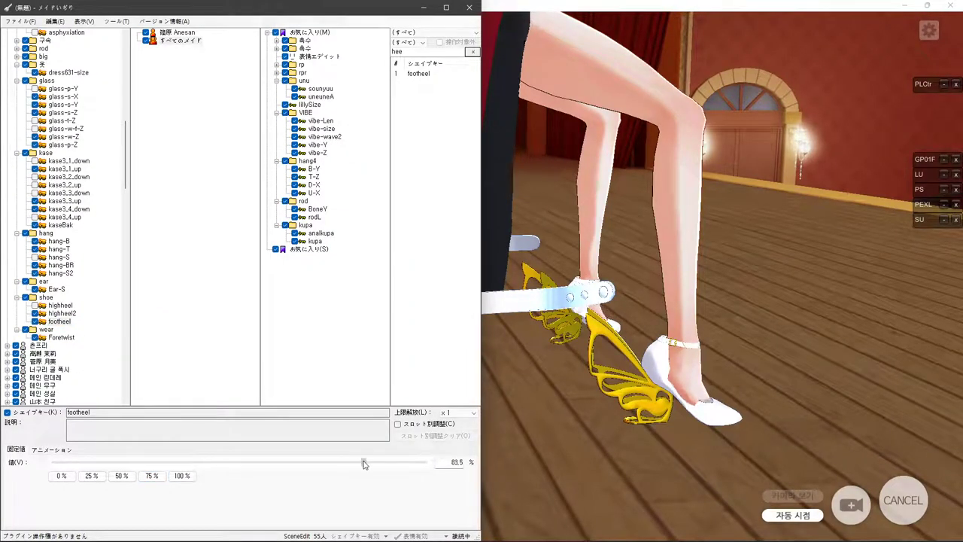
Inspect the fit of the maid's feet in the shoes from the side and the front.
{"action": "right_click_drag", "start_coordinate": [729, 399], "coordinate": [705, 400]}
{"action": "left_click_drag", "start_coordinate": [705, 395], "coordinate": [639, 401]}
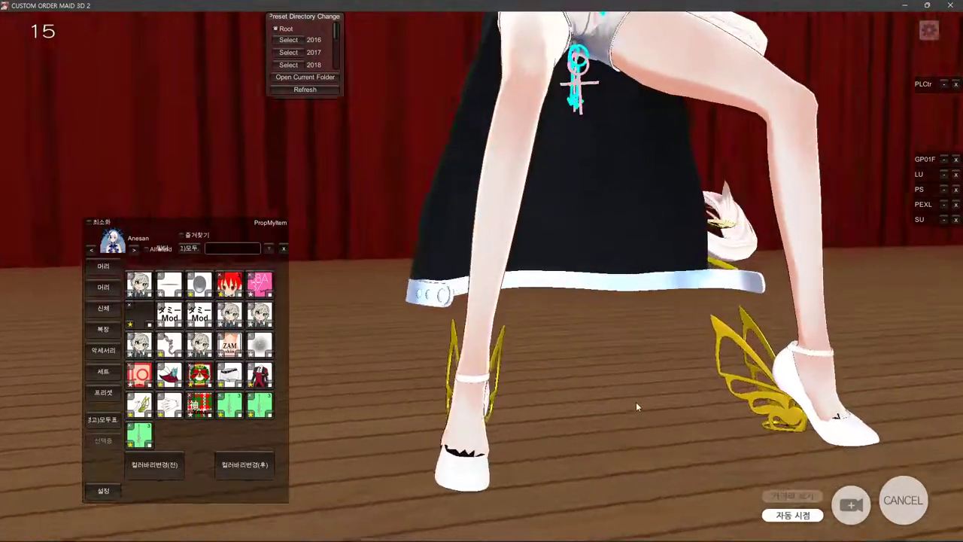
{"action": "key", "text": "alt+Tab"}
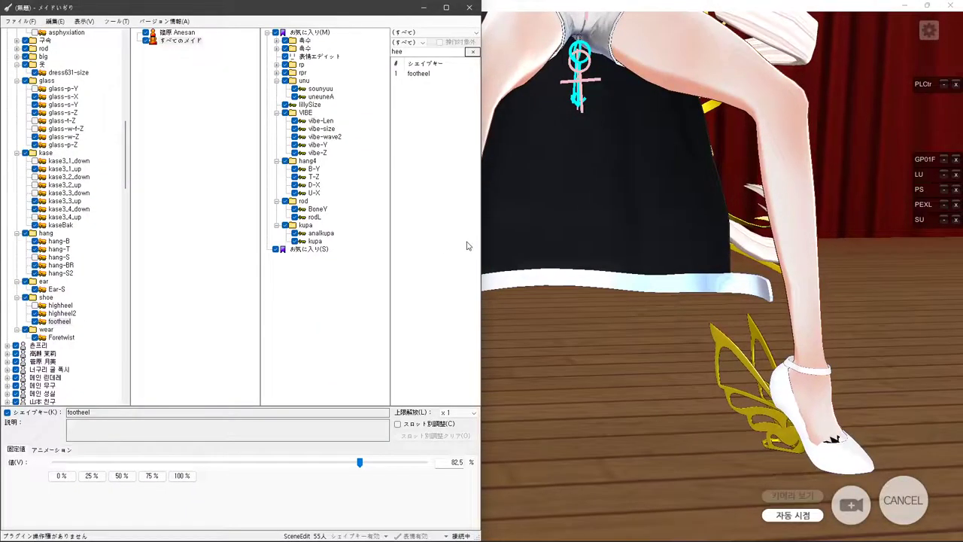
Switch to Blender and select the LOmobchara_extra_v1_beta body mesh in Object Mode.
{"action": "key", "text": "alt+Tab"}
{"action": "key", "text": "alt+Tab"}
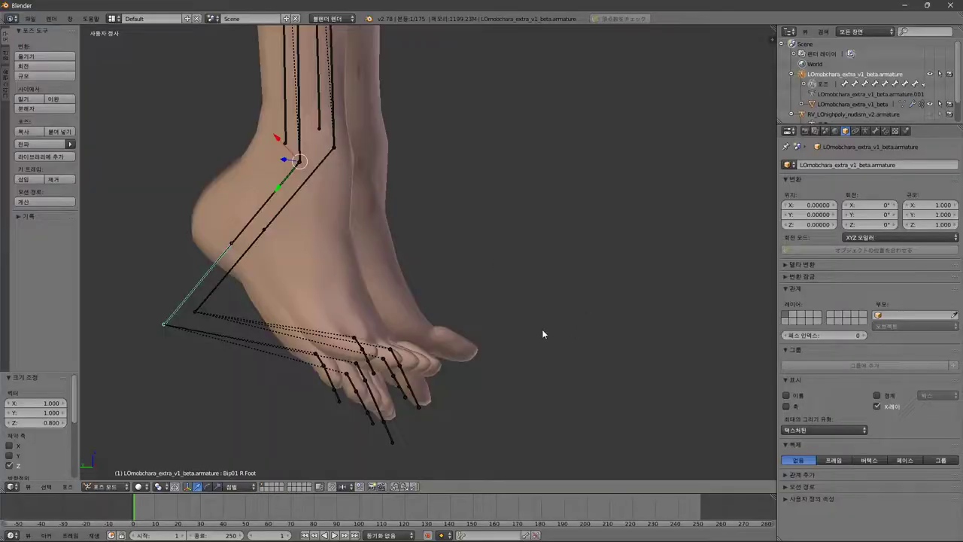
{"action": "middle_click_drag", "start_coordinate": [500, 318], "coordinate": [557, 313]}
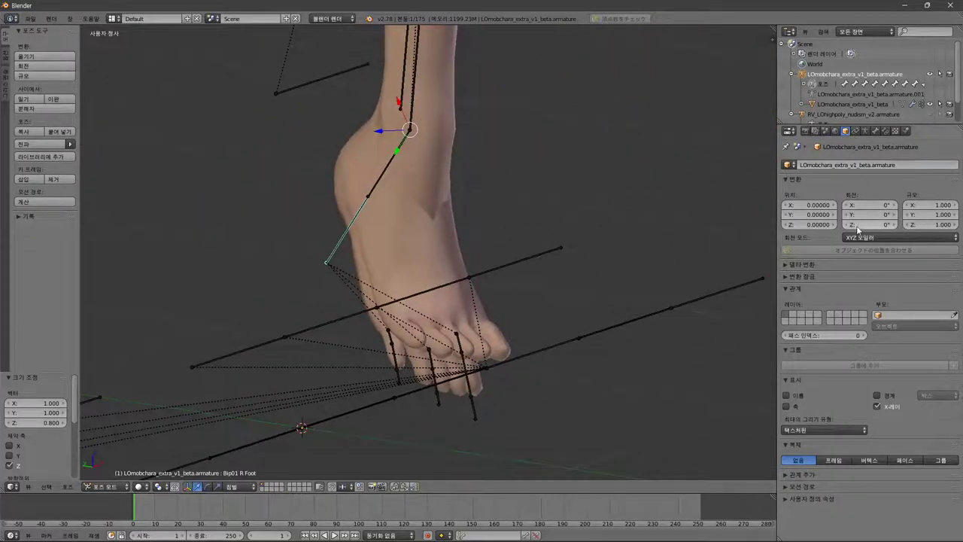
{"action": "left_click", "coordinate": [853, 131]}
{"action": "left_click", "coordinate": [865, 131]}
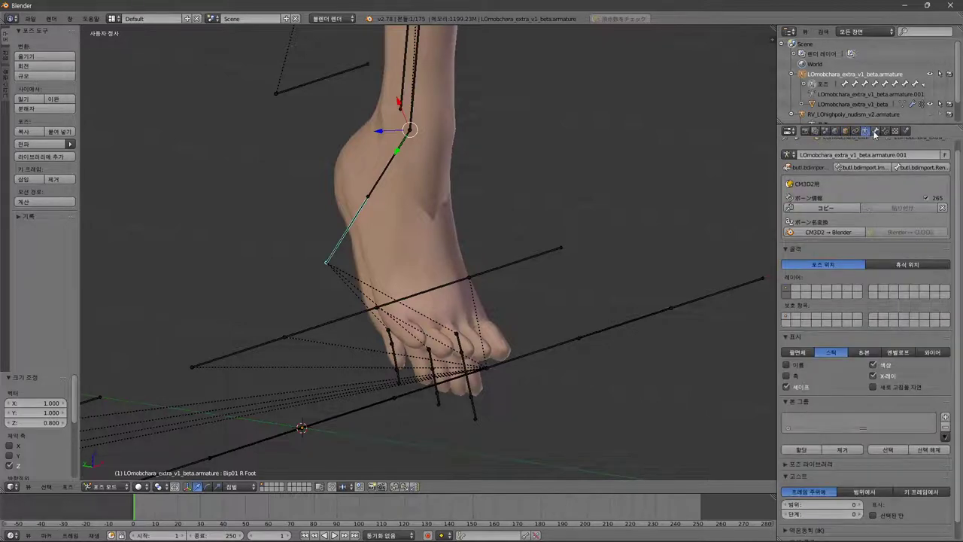
{"action": "left_click", "coordinate": [875, 132]}
{"action": "key", "text": "ctrl+Tab"}
{"action": "right_click", "coordinate": [344, 202]}
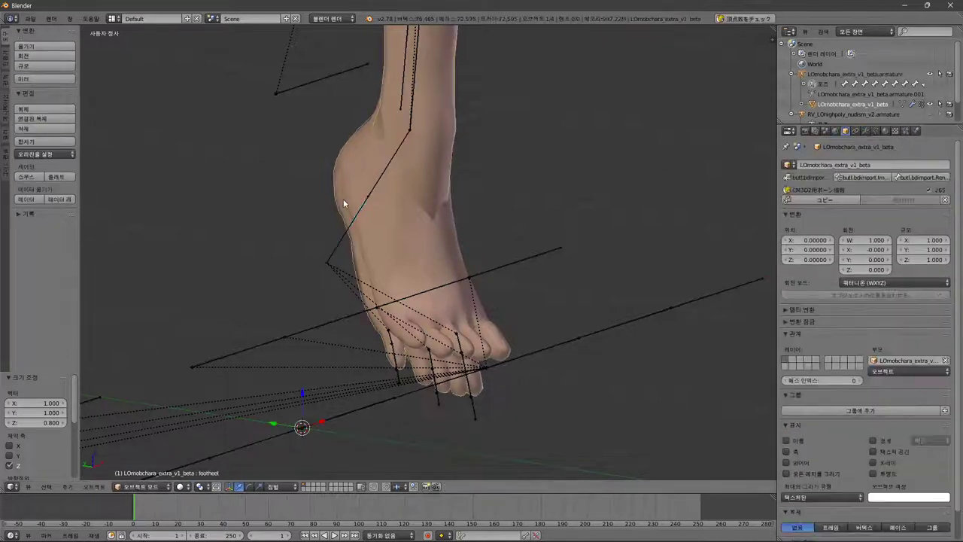
Apply the body's Armature modifier as a shape key named footheel2 and keep the new key's value at 0.
{"action": "left_click", "coordinate": [863, 132]}
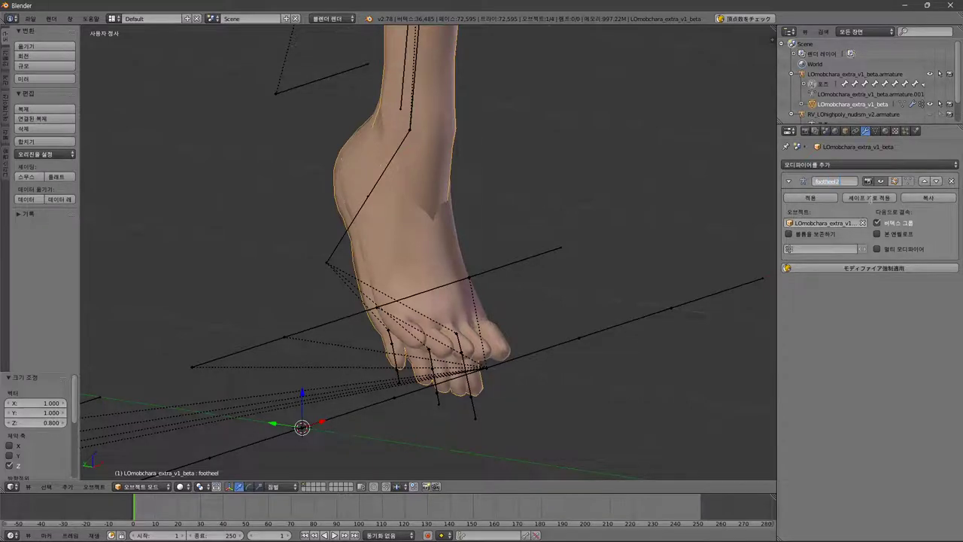
{"action": "left_click", "coordinate": [866, 198]}
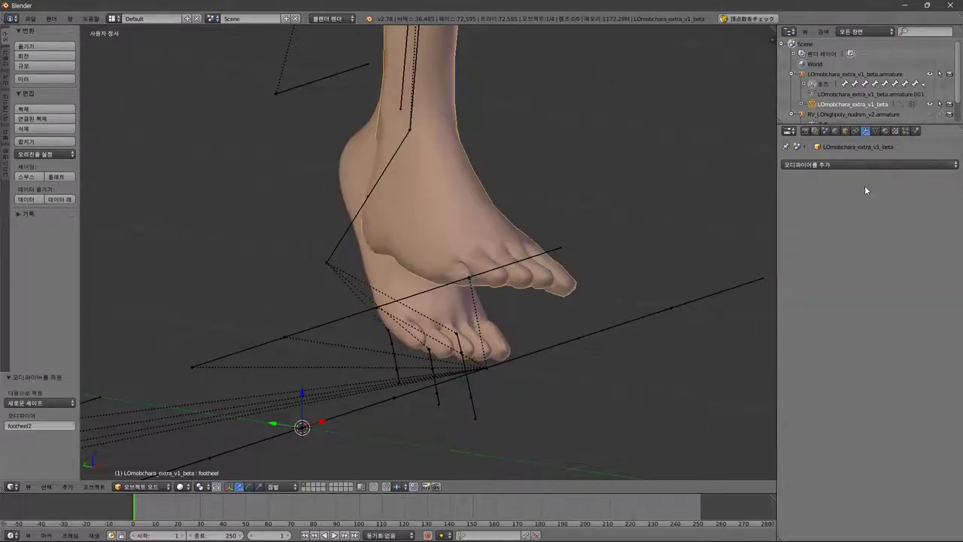
{"action": "left_click", "coordinate": [875, 131]}
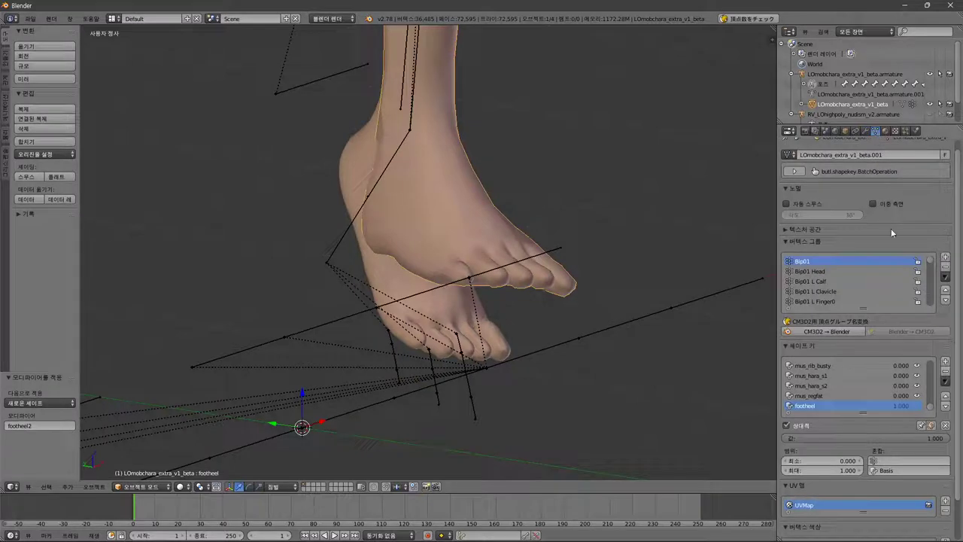
{"action": "left_click", "coordinate": [808, 396]}
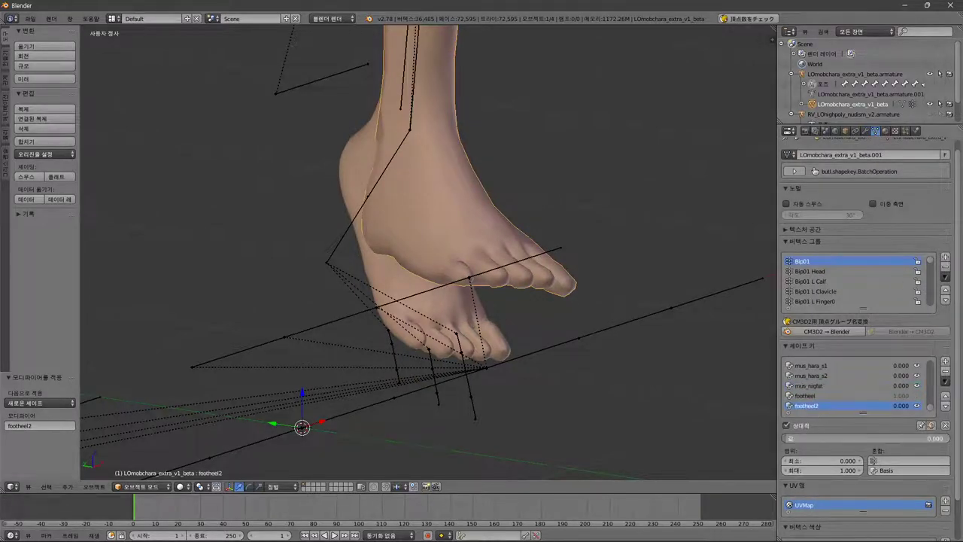
{"action": "mouse_move", "coordinate": [802, 439]}
{"action": "left_mouse_down"}
{"action": "mouse_move", "coordinate": [944, 439]}
{"action": "mouse_move", "coordinate": [786, 438]}
{"action": "left_mouse_up"}
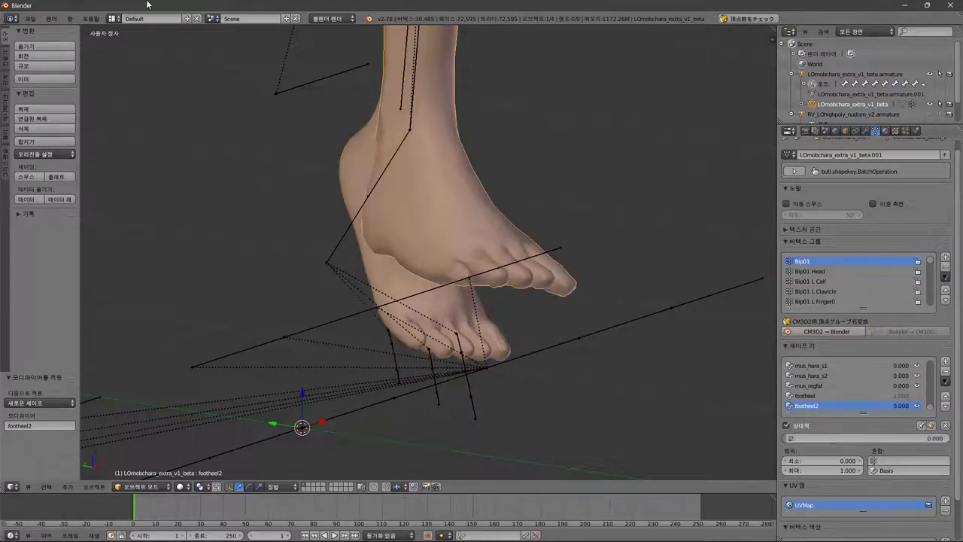
Export the body as a CM3D2 model, overwriting LOmobchara_extra_v1_beta.model in the model folder.
{"action": "left_click", "coordinate": [31, 18]}
{"action": "mouse_move", "coordinate": [48, 208]}
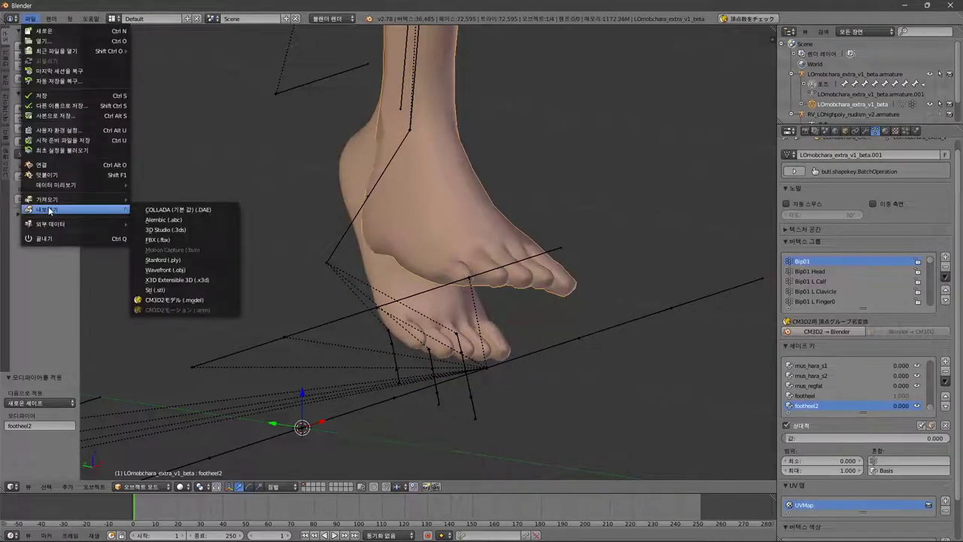
{"action": "left_click", "coordinate": [191, 301]}
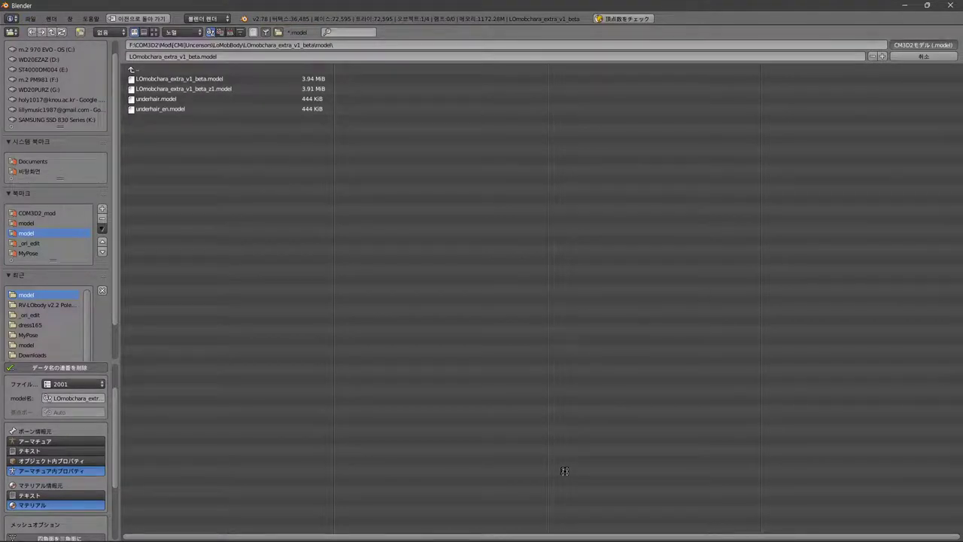
{"action": "mouse_move", "coordinate": [555, 540]}
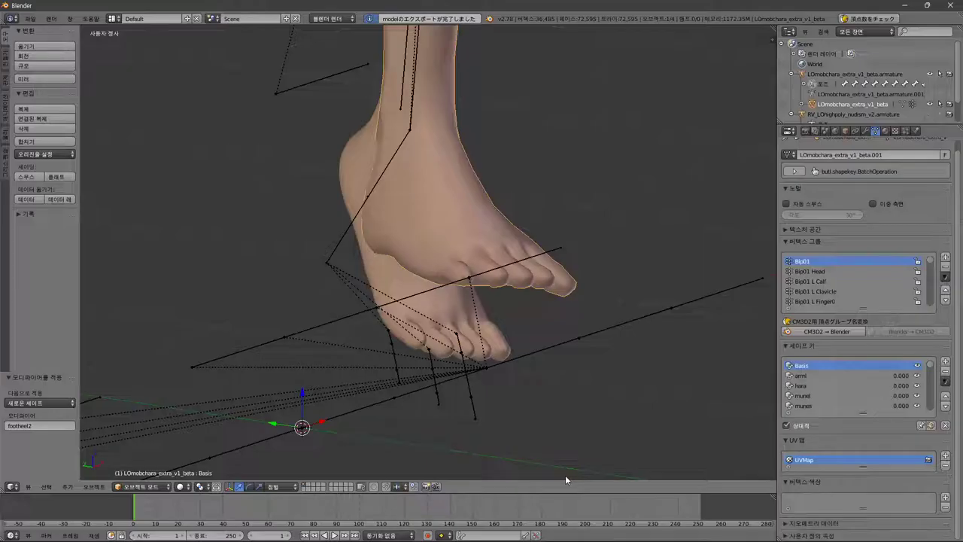
Switch to Custom Order Maid 3D 2 and reload the maid's body by selecting Lo Hyperborbody 2, then 신체 모델 again.
{"action": "mouse_move", "coordinate": [515, 531]}
{"action": "left_click", "coordinate": [570, 481]}
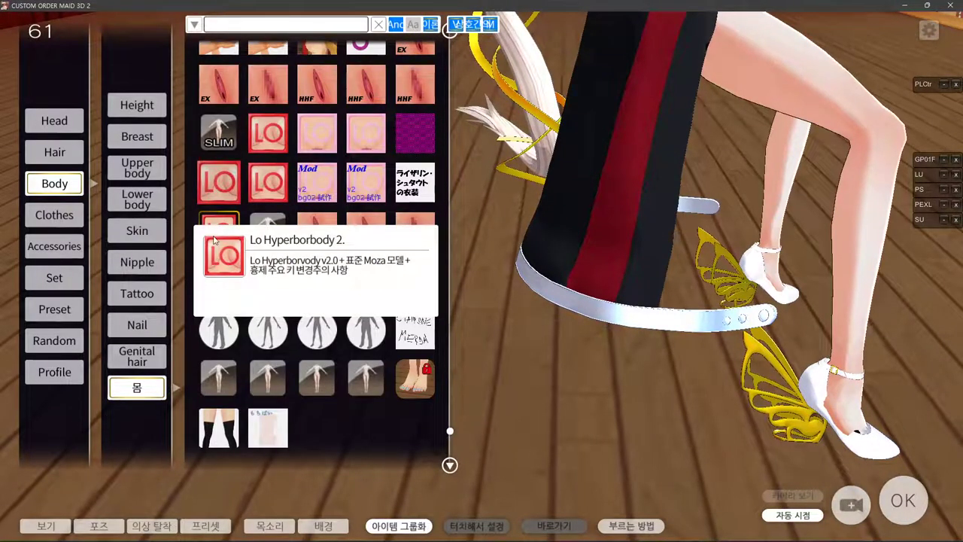
{"action": "left_click", "coordinate": [214, 239]}
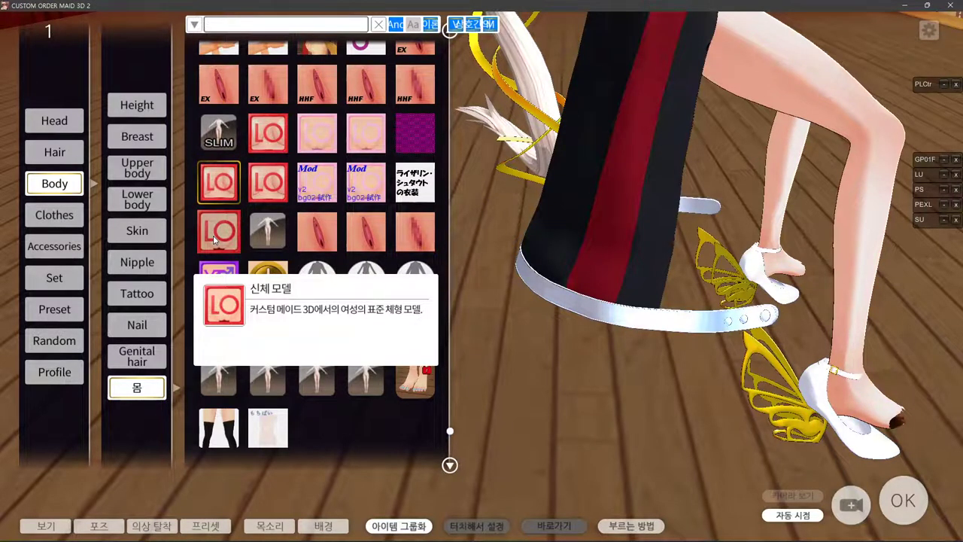
{"action": "left_click", "coordinate": [214, 240]}
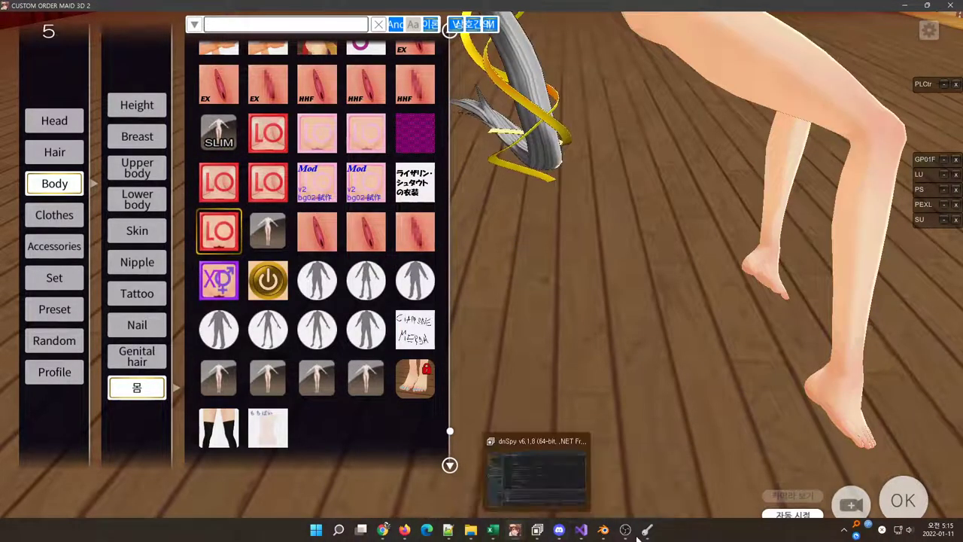
In MaidFumbler, add footheel2 to the shoe group, disable footheel and set footheel2 to 75 %.
{"action": "left_click", "coordinate": [647, 530]}
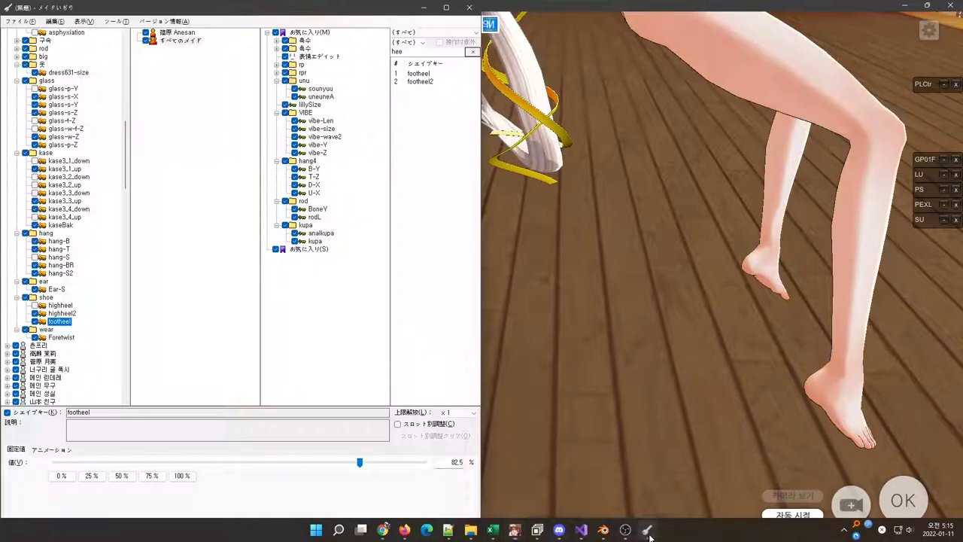
{"action": "left_click", "coordinate": [421, 82]}
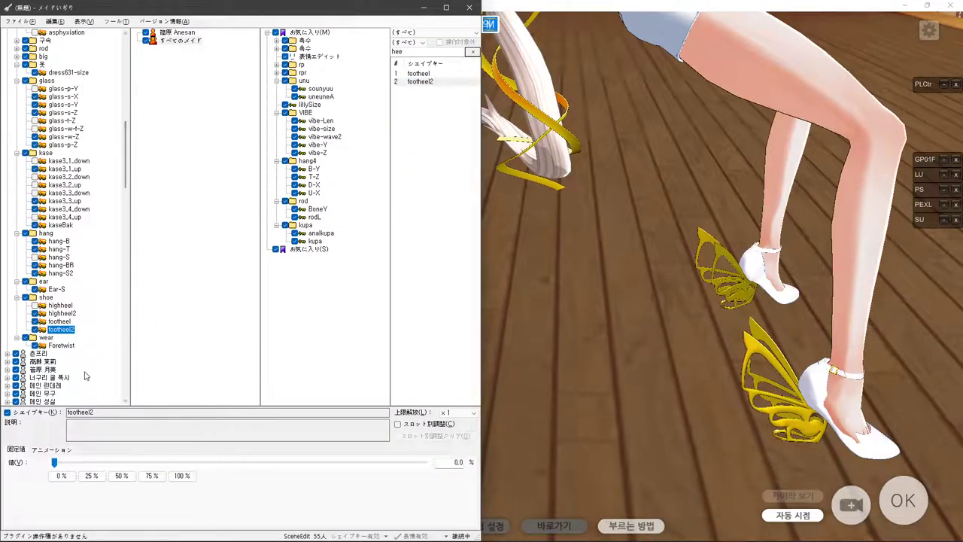
{"action": "left_click", "coordinate": [35, 323]}
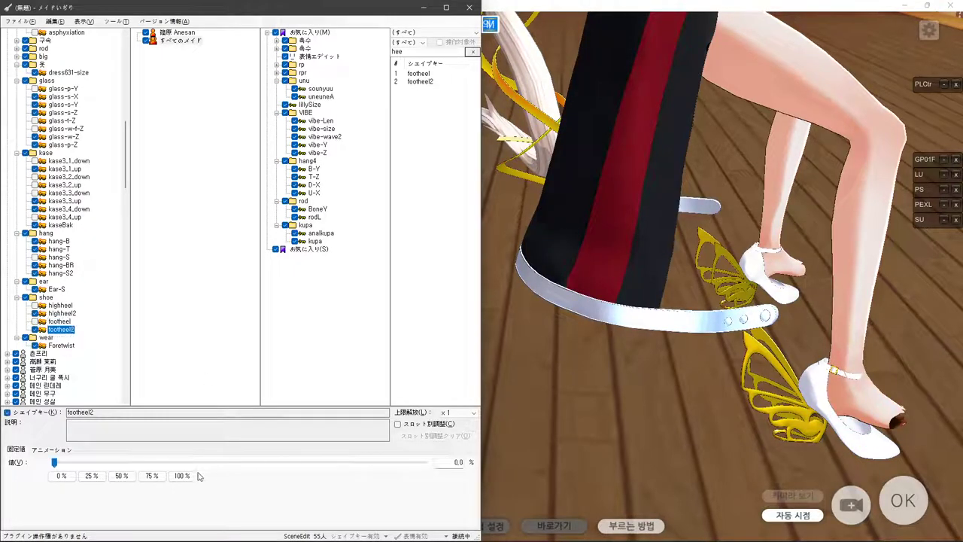
{"action": "left_click", "coordinate": [151, 476]}
Inspect the maid's feet in the shoes from several sides and raise footheel2 to about 84 %.
{"action": "right_click_drag", "start_coordinate": [698, 414], "coordinate": [640, 368]}
{"action": "left_click_drag", "start_coordinate": [639, 367], "coordinate": [772, 366]}
{"action": "right_click_drag", "start_coordinate": [772, 366], "coordinate": [719, 379]}
{"action": "key", "text": "alt+Tab"}
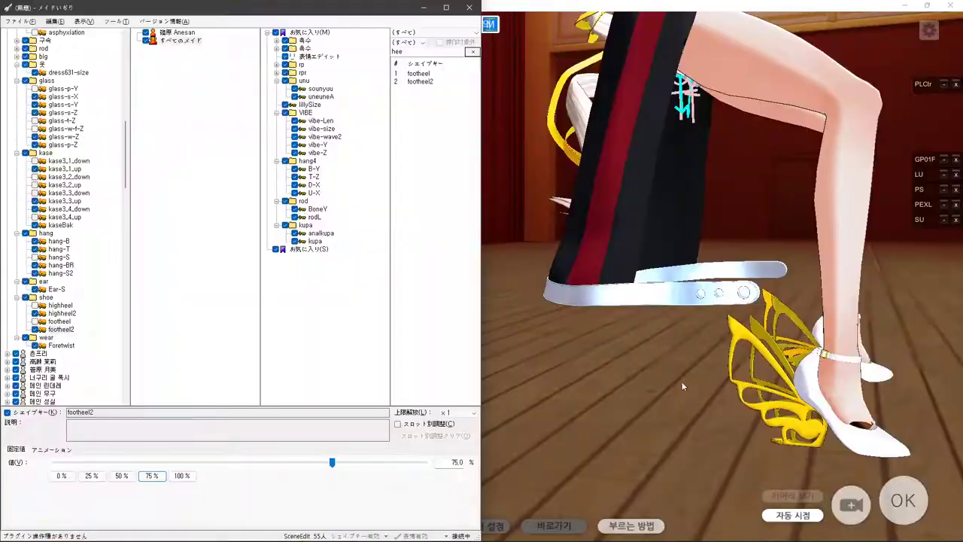
{"action": "mouse_move", "coordinate": [893, 365]}
{"action": "left_mouse_down"}
{"action": "mouse_move", "coordinate": [875, 379]}
{"action": "mouse_move", "coordinate": [906, 375]}
{"action": "mouse_move", "coordinate": [885, 402]}
{"action": "mouse_move", "coordinate": [848, 399]}
{"action": "mouse_move", "coordinate": [914, 379]}
{"action": "mouse_move", "coordinate": [901, 376]}
{"action": "left_mouse_up"}
{"action": "key", "text": "alt+Tab"}
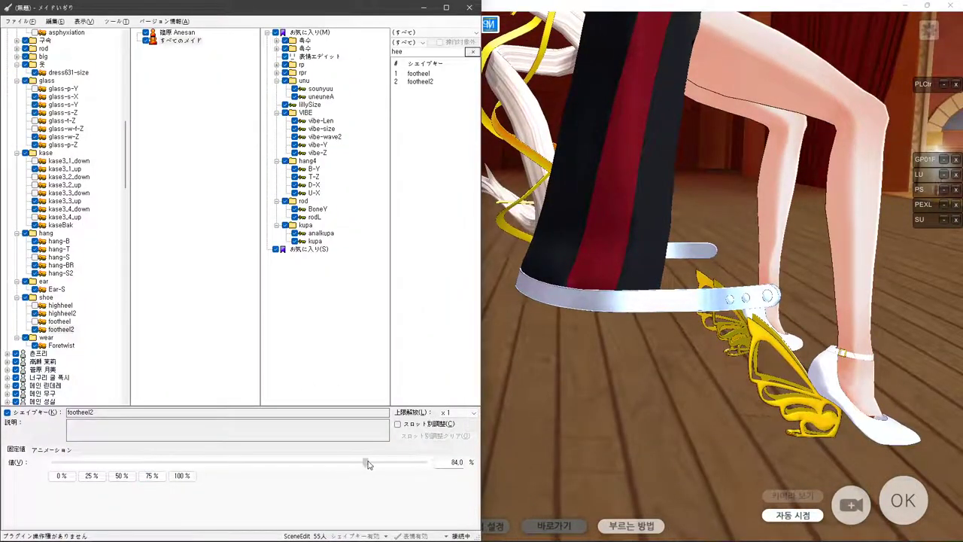
{"action": "left_click_drag", "start_coordinate": [861, 386], "coordinate": [725, 392]}
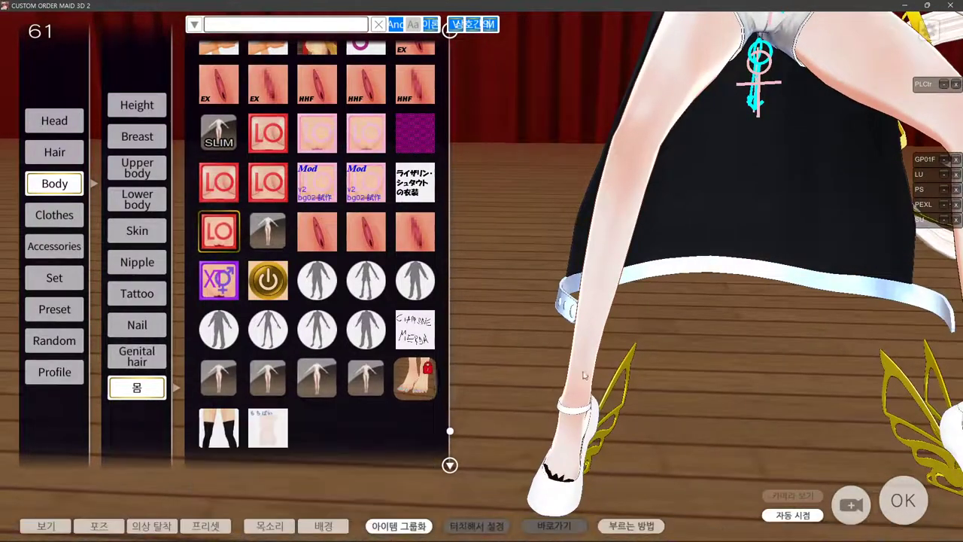
Open PropMyItem, reapply the maid's shoes and copy the file name sorac_shoe_i_.menu from the BepInEx console.
{"action": "key", "text": "i"}
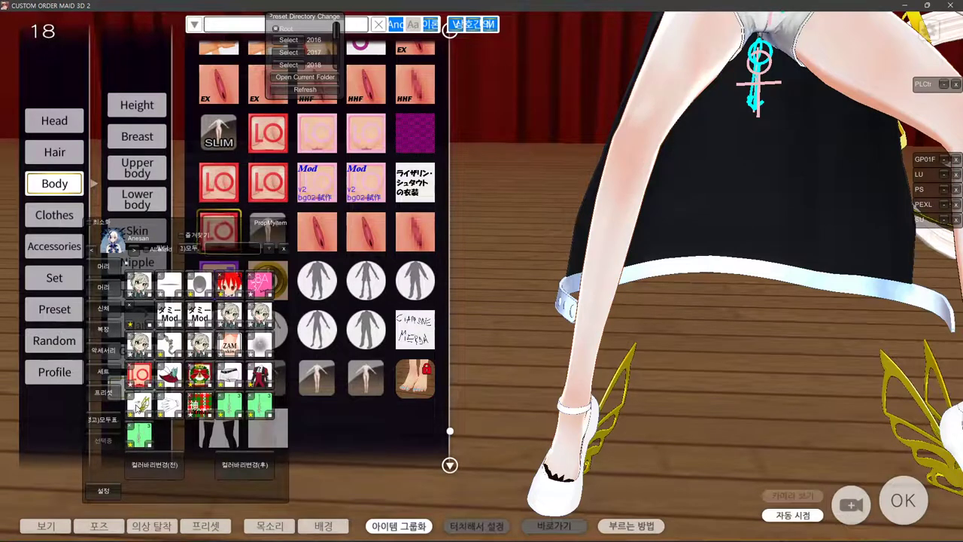
{"action": "mouse_move", "coordinate": [519, 536]}
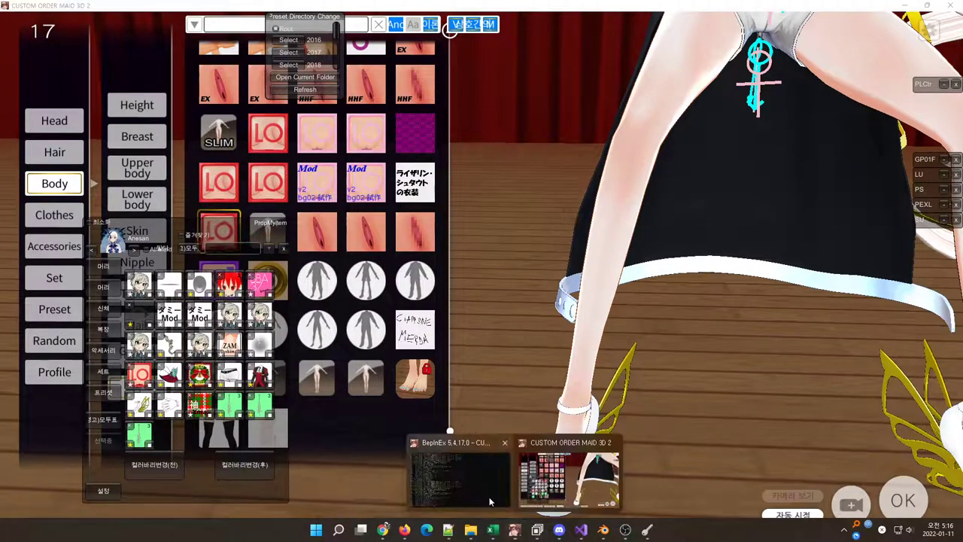
{"action": "left_click", "coordinate": [452, 444]}
{"action": "left_click_drag", "start_coordinate": [212, 533], "coordinate": [230, 529]}
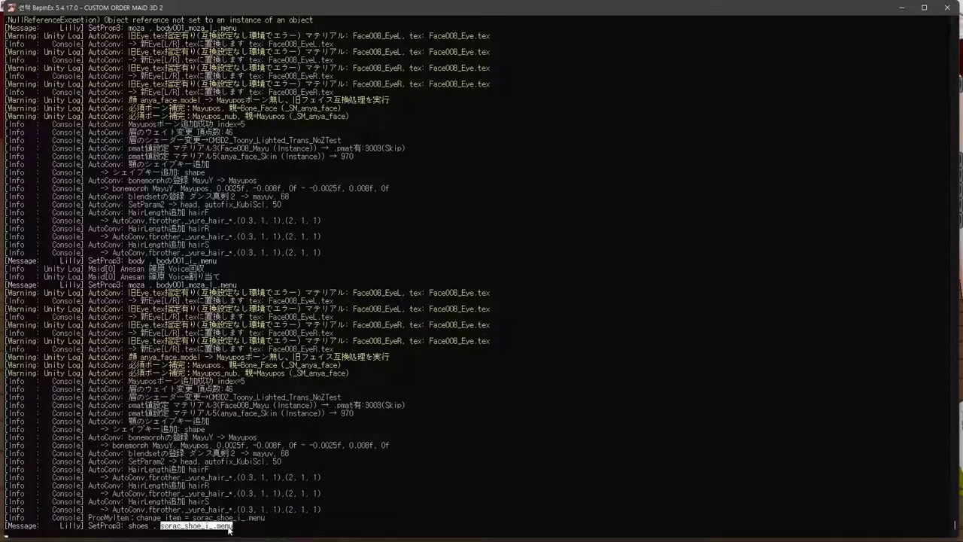
Search for sorac_shoe_i_.men in Everything and open the shoe's menu file with [CM3D2]menu編集.exe from the CM3D2 tool folder.
{"action": "mouse_move", "coordinate": [606, 534]}
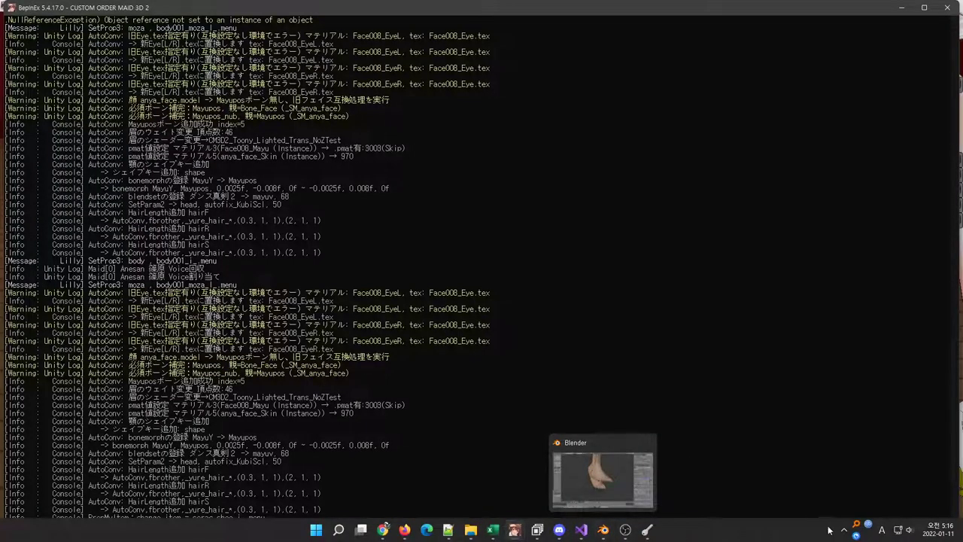
{"action": "left_click", "coordinate": [856, 524]}
{"action": "type", "text": "sorac_shoe_i_.men"}
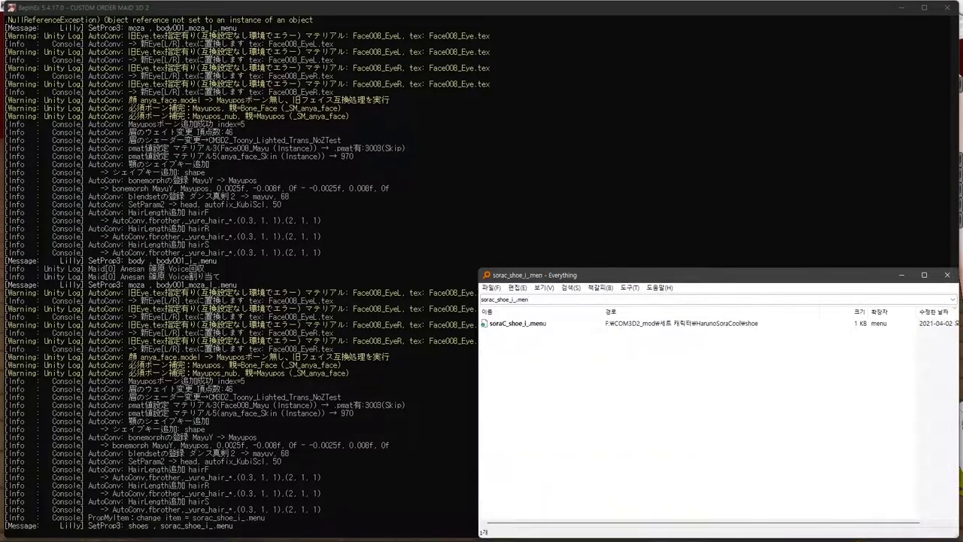
{"action": "mouse_move", "coordinate": [460, 529]}
{"action": "left_click", "coordinate": [448, 450]}
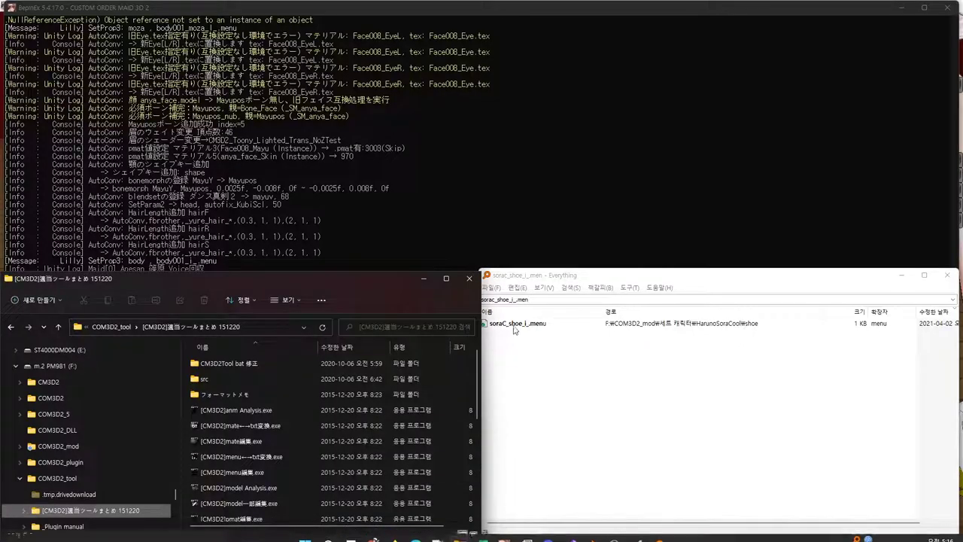
{"action": "left_click_drag", "start_coordinate": [596, 277], "coordinate": [962, 540]}
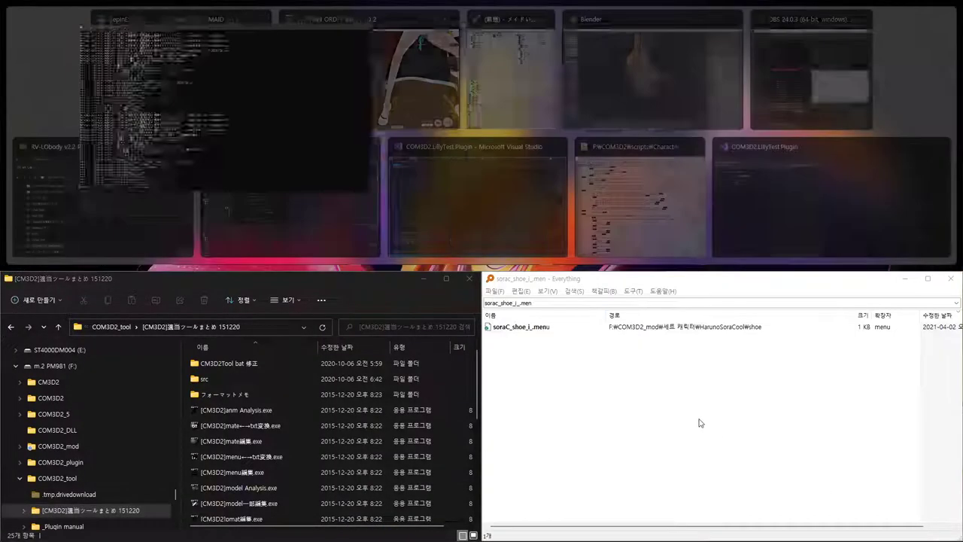
{"action": "left_click", "coordinate": [698, 419]}
{"action": "left_click_drag", "start_coordinate": [508, 325], "coordinate": [444, 472]}
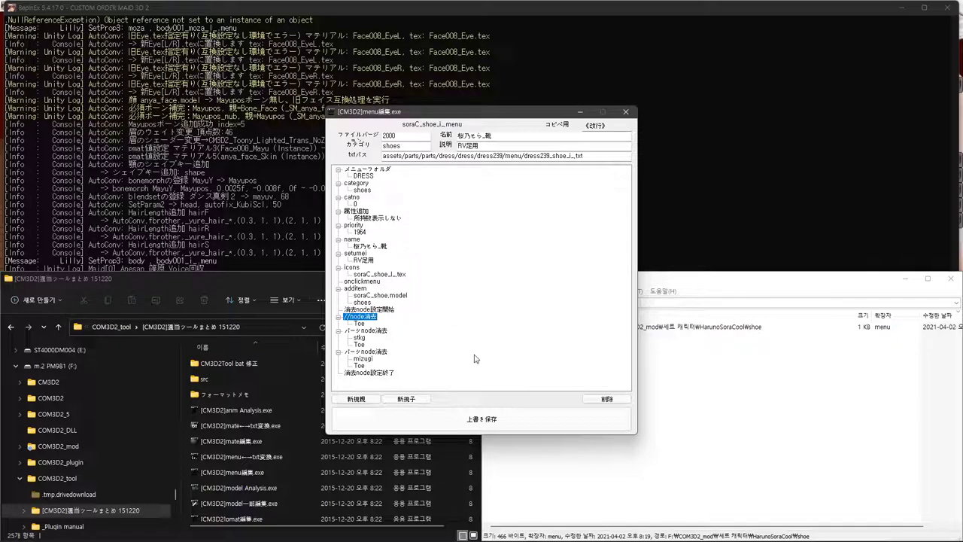
Disable the Toe node deletion entry as //node消去 and save over the shoe's menu file.
{"action": "left_click", "coordinate": [482, 418]}
{"action": "left_click", "coordinate": [509, 305]}
Return to Custom Order Maid 3D 2, limit the PropMyItem shoe list to favourites and reapply the white shoes with golden wings.
{"action": "key", "text": "alt+Tab"}
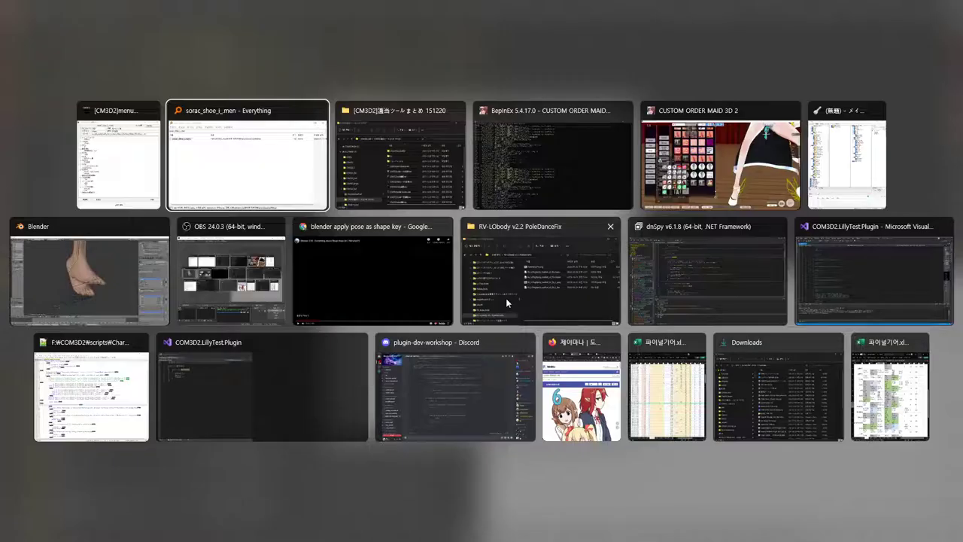
{"action": "key", "text": "alt+Tab"}
{"action": "key", "text": "alt+Tab"}
{"action": "key", "text": "alt+Tab"}
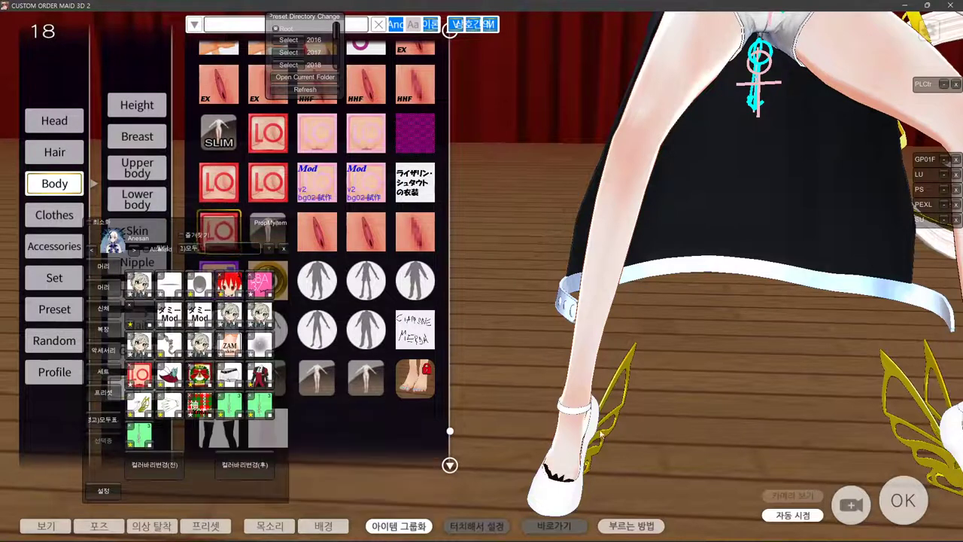
{"action": "left_click", "coordinate": [45, 528]}
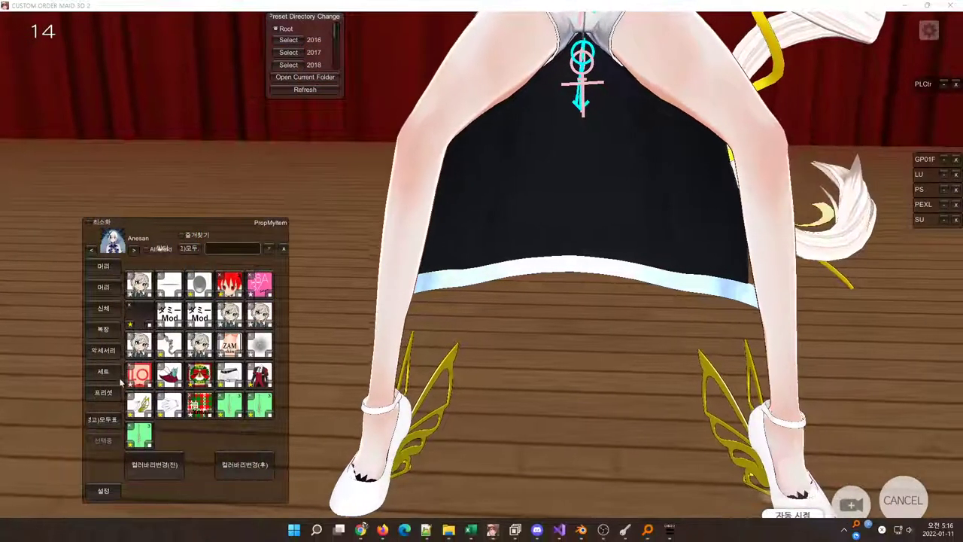
{"action": "left_click", "coordinate": [107, 324]}
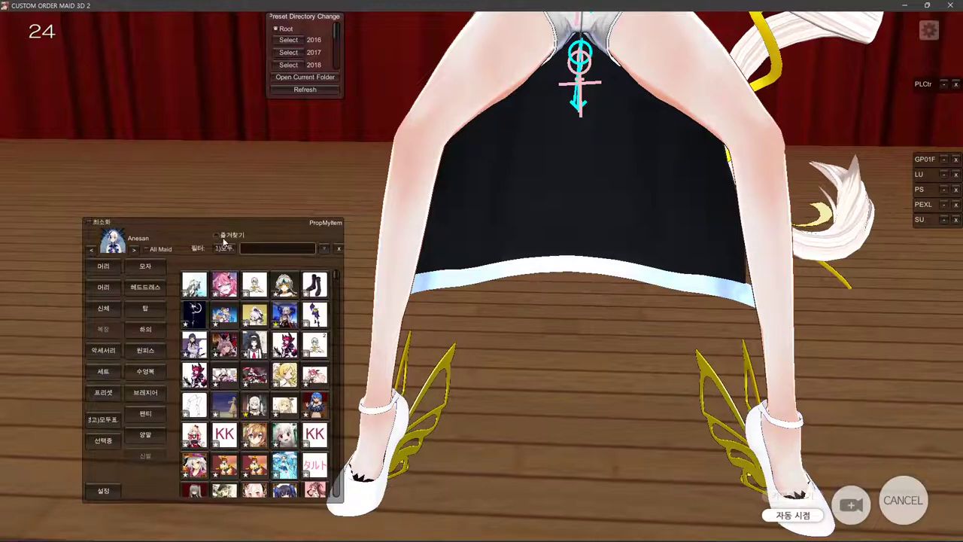
{"action": "left_click", "coordinate": [224, 237]}
{"action": "left_click_drag", "start_coordinate": [339, 311], "coordinate": [342, 444]}
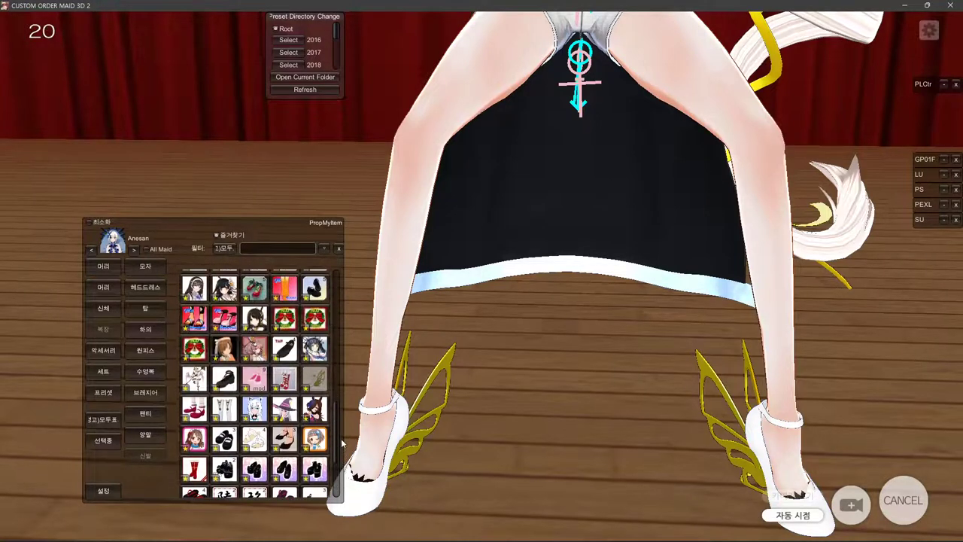
{"action": "left_click", "coordinate": [311, 381]}
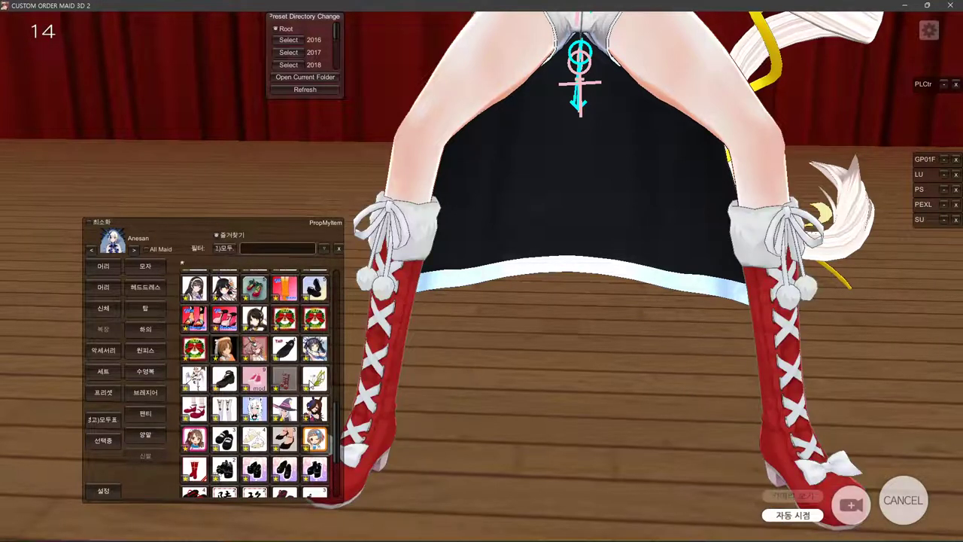
{"action": "left_click", "coordinate": [310, 381]}
Inspect the maid's feet in the reapplied shoes from the side, close PropMyItem and reset the camera to the full figure.
{"action": "right_click_drag", "start_coordinate": [534, 382], "coordinate": [662, 384]}
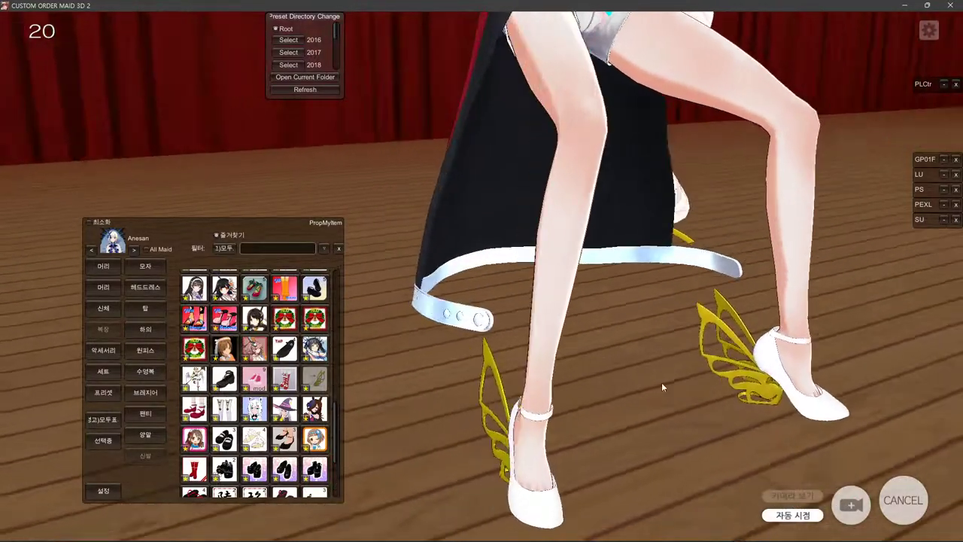
{"action": "left_click_drag", "start_coordinate": [661, 382], "coordinate": [812, 466]}
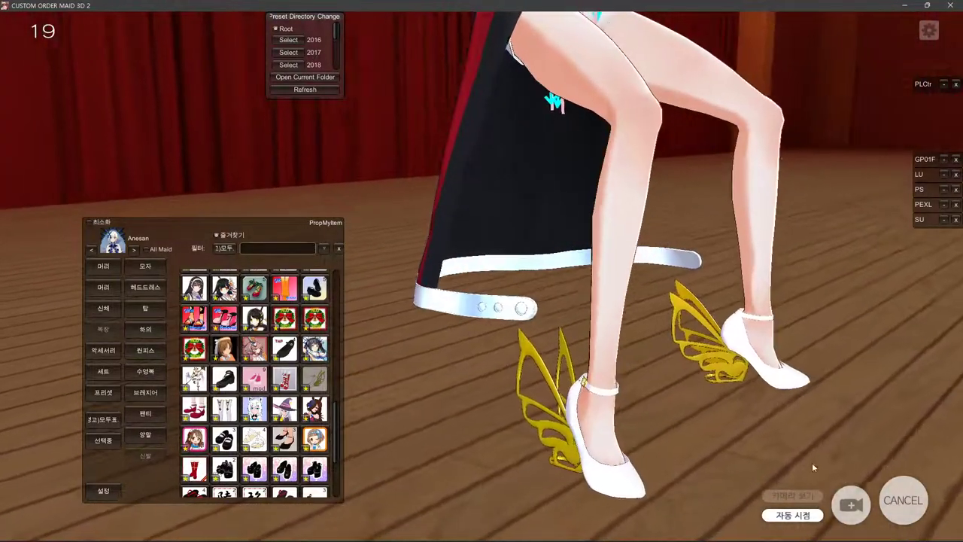
{"action": "right_click_drag", "start_coordinate": [486, 337], "coordinate": [683, 403]}
{"action": "key", "text": "i"}
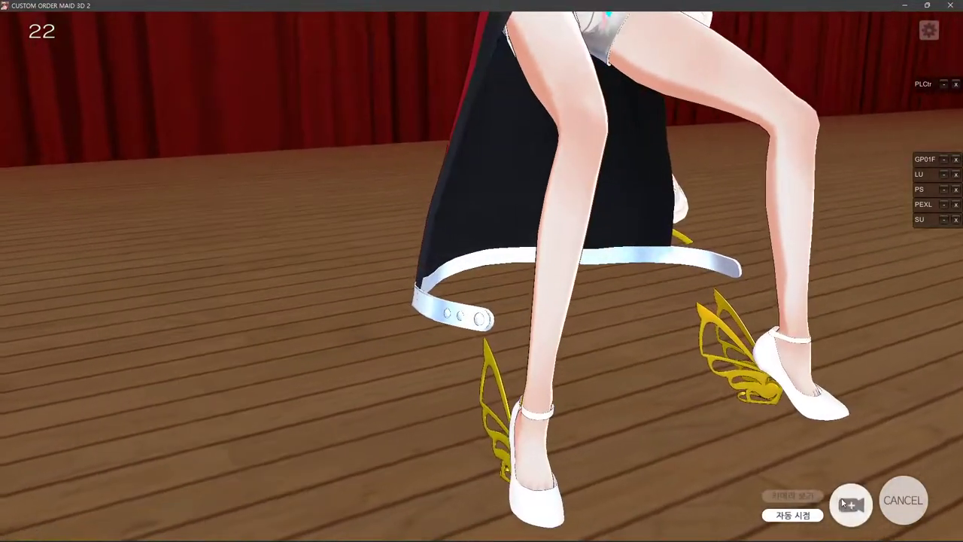
{"action": "left_click", "coordinate": [846, 500]}
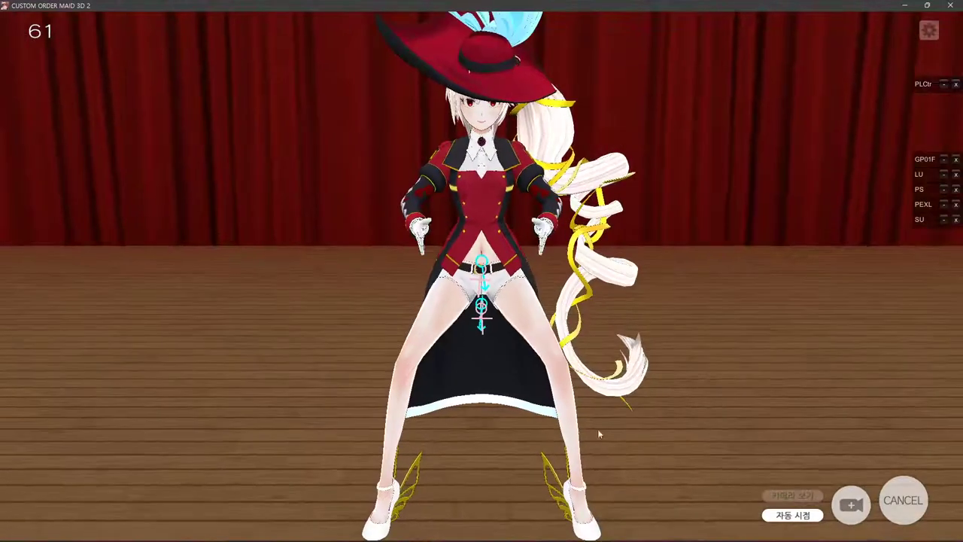
Show the edit interface again and give the maid the standing hand-on-hip pose to check the shoes.
{"action": "left_click", "coordinate": [927, 498]}
{"action": "left_click", "coordinate": [99, 526]}
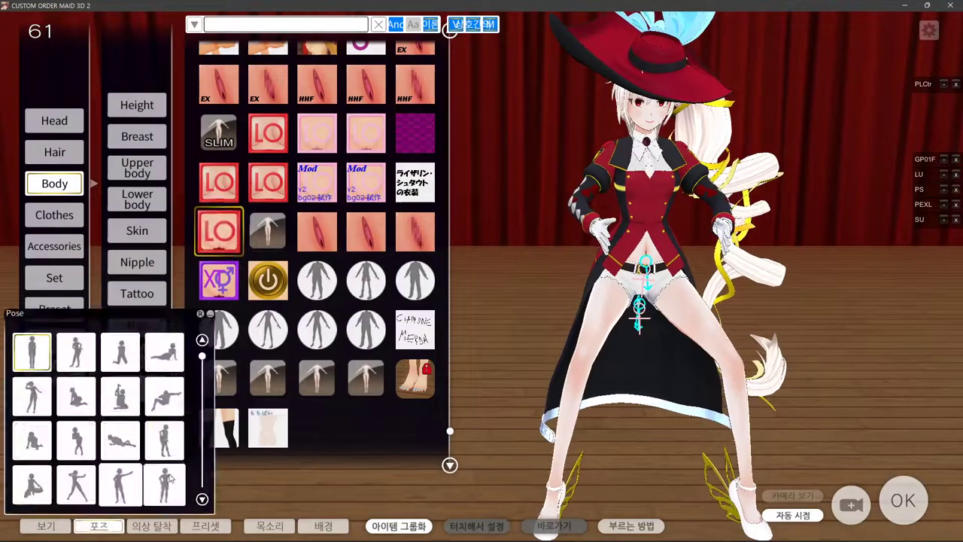
{"action": "left_click", "coordinate": [164, 440]}
{"action": "right_click_drag", "start_coordinate": [731, 341], "coordinate": [706, 217]}
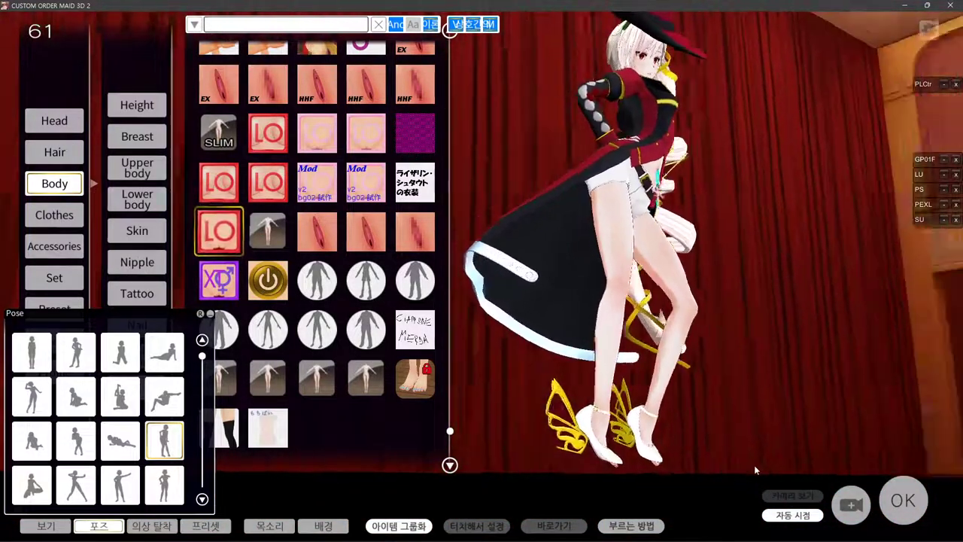
Switch to Blender and examine the overlapping feet and the end of the LOmobchara body's shape key list.
{"action": "key", "text": "alt+Tab"}
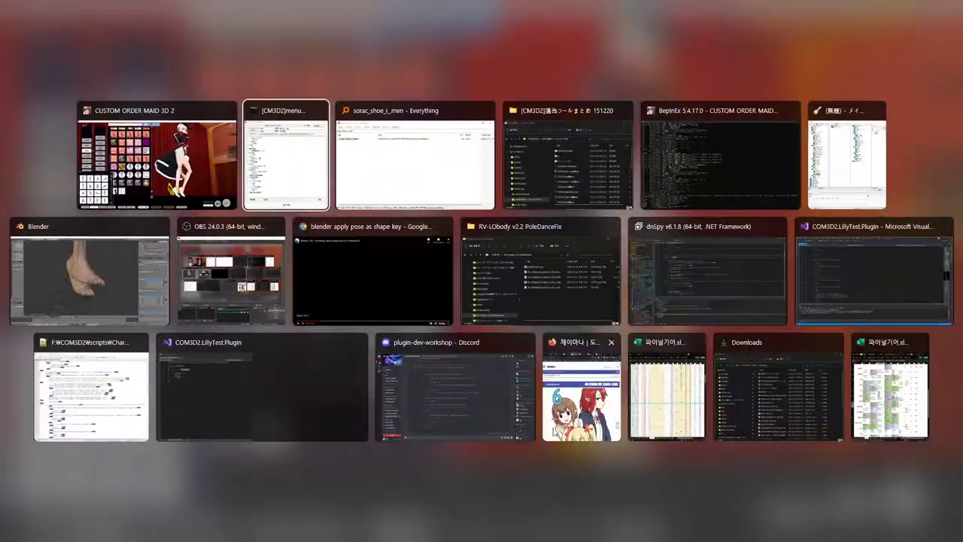
{"action": "left_click", "coordinate": [105, 288]}
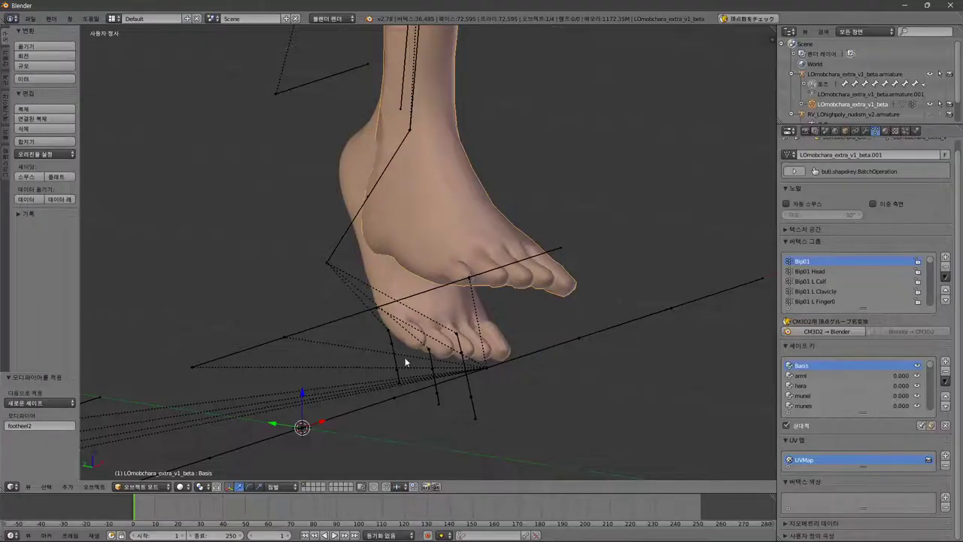
{"action": "middle_click_drag", "start_coordinate": [483, 316], "coordinate": [549, 303]}
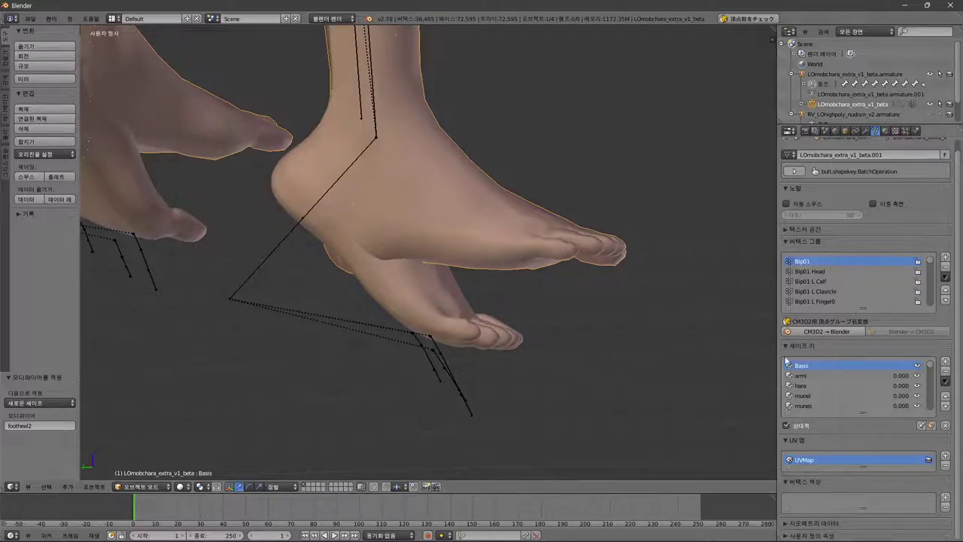
{"action": "scroll", "coordinate": [927, 367], "scroll_direction": "down", "scroll_amount": 5}
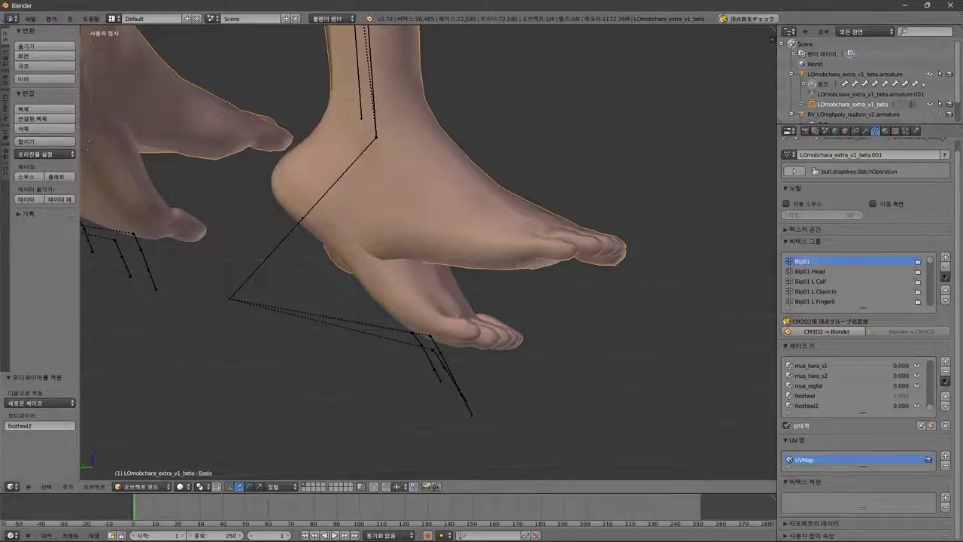
Switch to Everything, shorten the search to sorac_shoe and copy the full path of soraC_shoe.model.
{"action": "left_click", "coordinate": [648, 532]}
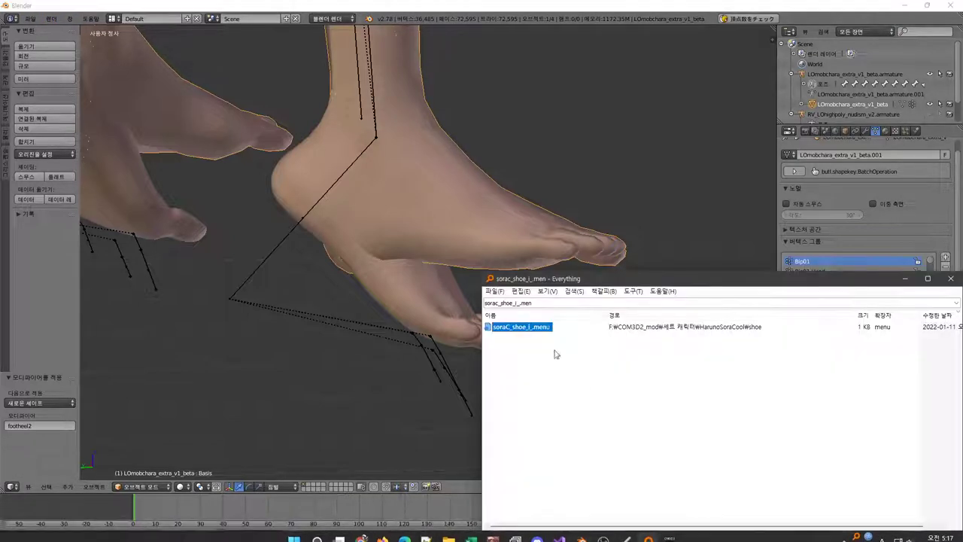
{"action": "left_click", "coordinate": [552, 304]}
{"action": "left_click", "coordinate": [552, 304]}
{"action": "key", "text": "BackSpace"}
{"action": "key", "text": "BackSpace"}
{"action": "key", "text": "BackSpace"}
{"action": "key", "text": "BackSpace"}
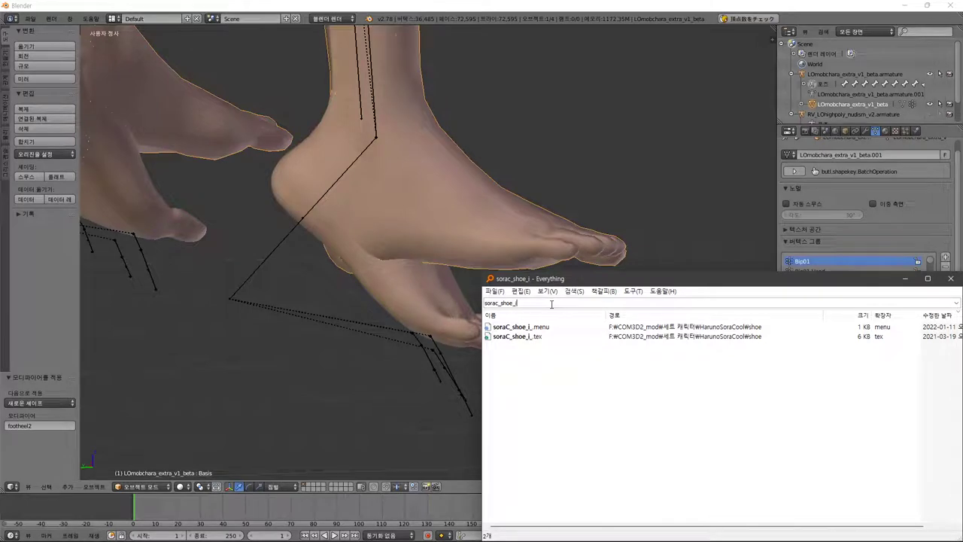
{"action": "key", "text": "BackSpace"}
{"action": "key", "text": "BackSpace"}
{"action": "left_click", "coordinate": [524, 339]}
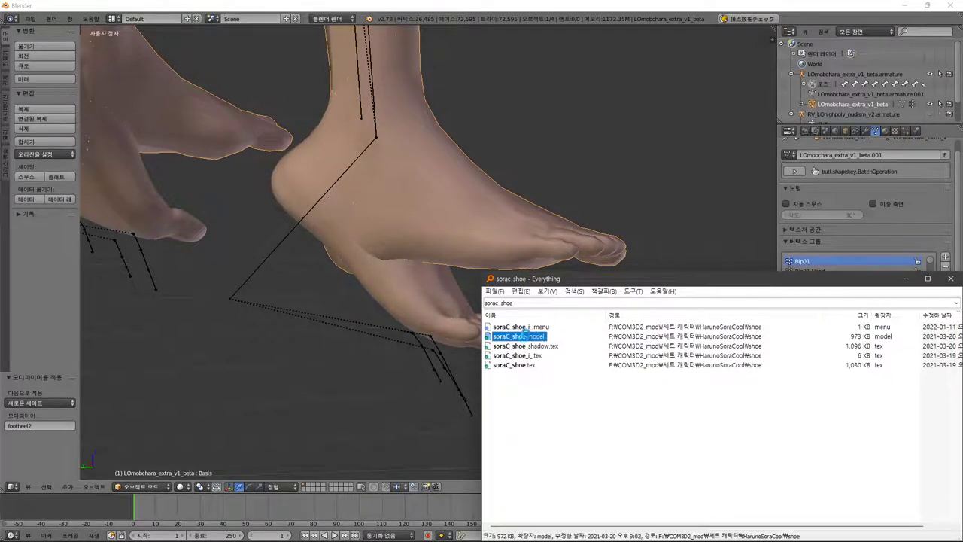
{"action": "right_click", "coordinate": [525, 340]}
{"action": "left_click", "coordinate": [581, 129]}
Import soraC_shoe.model into the Blender scene as a CM3D2 model using the copied path.
{"action": "left_click", "coordinate": [30, 18]}
{"action": "mouse_move", "coordinate": [46, 199]}
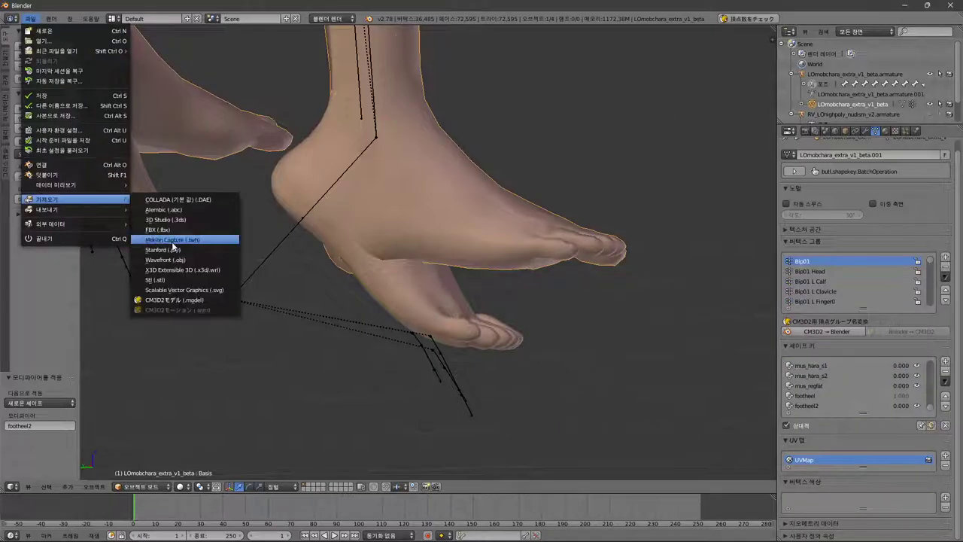
{"action": "left_click", "coordinate": [174, 299]}
{"action": "left_click", "coordinate": [300, 45]}
{"action": "key", "text": "ctrl+v"}
{"action": "key", "text": "Return"}
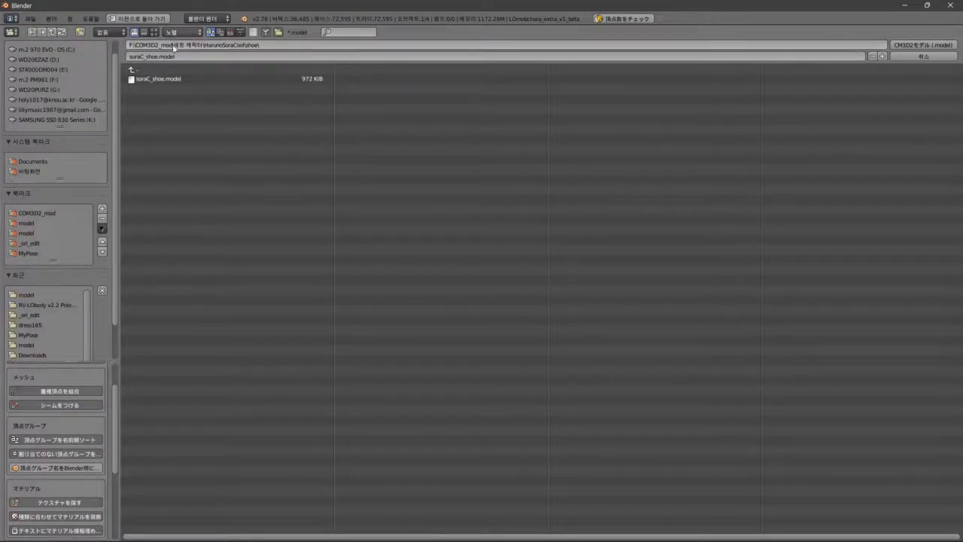
{"action": "left_click", "coordinate": [163, 78]}
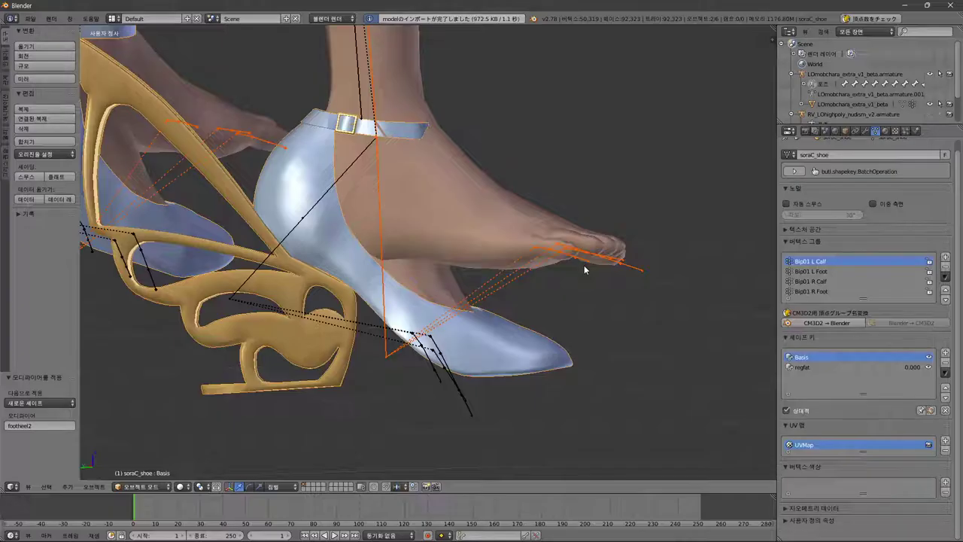
Delete RV_LOhighpoly_nudism_v2.armature together with its hierarchy from the scene.
{"action": "middle_click_drag", "start_coordinate": [608, 254], "coordinate": [581, 256]}
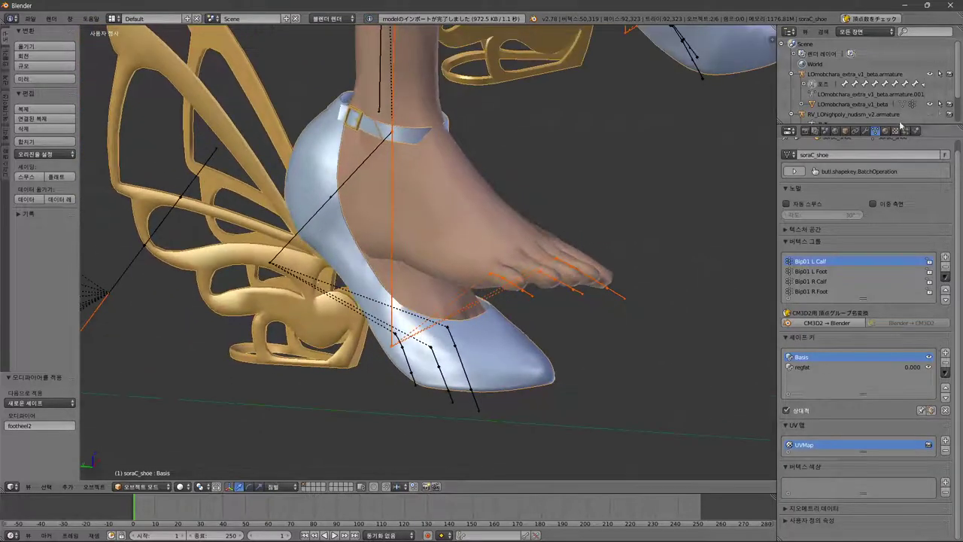
{"action": "scroll", "coordinate": [865, 83], "scroll_direction": "down", "scroll_amount": 2}
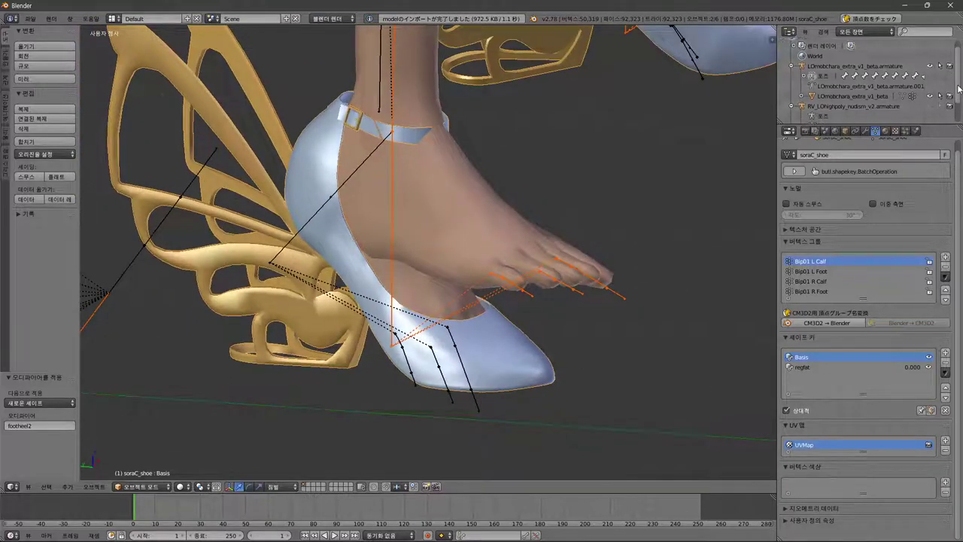
{"action": "left_click", "coordinate": [865, 95]}
{"action": "right_click", "coordinate": [853, 95]}
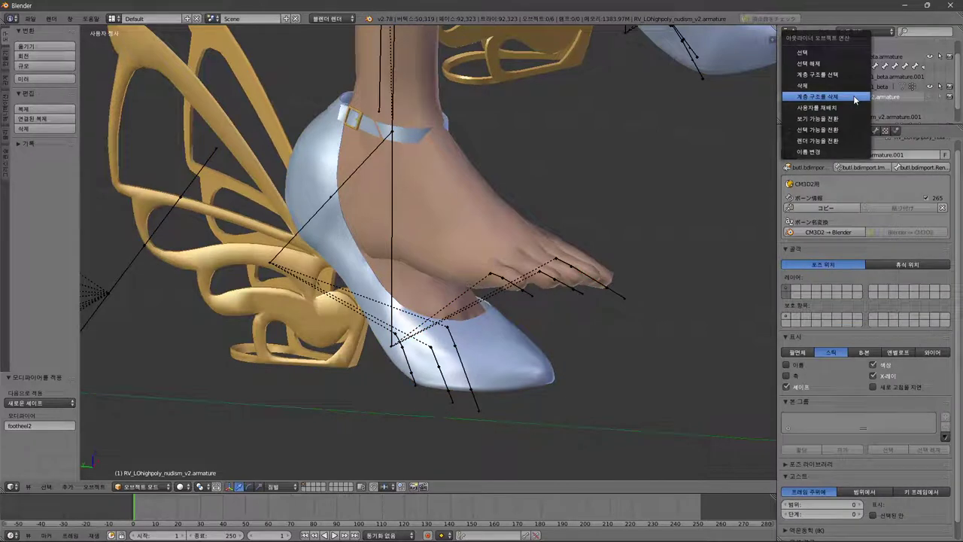
{"action": "left_click", "coordinate": [855, 96]}
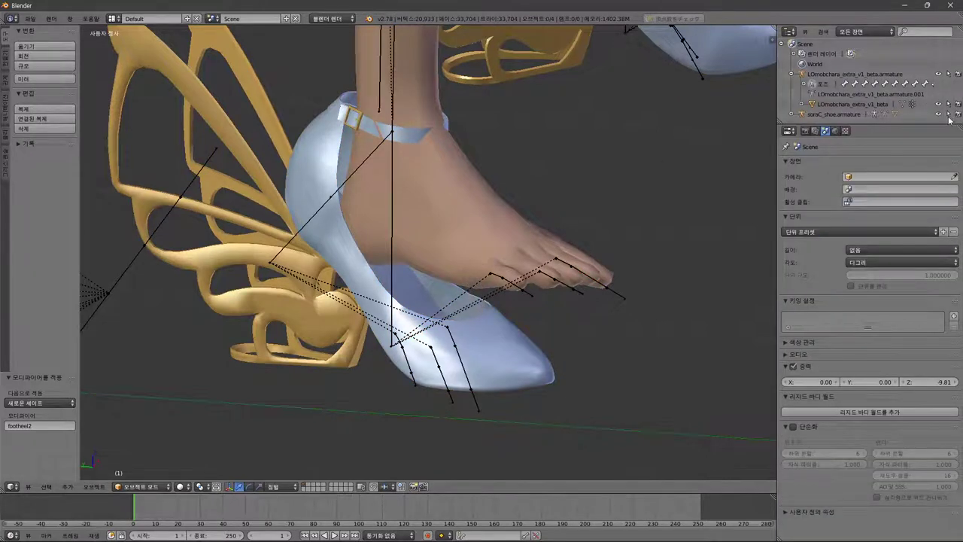
Select the LOmobchara body, try its footheel2 shape key at 1.000, and set it to 0.832 to compare the foot with the shoe.
{"action": "left_click", "coordinate": [792, 115]}
{"action": "scroll", "coordinate": [937, 83], "scroll_direction": "down", "scroll_amount": 2}
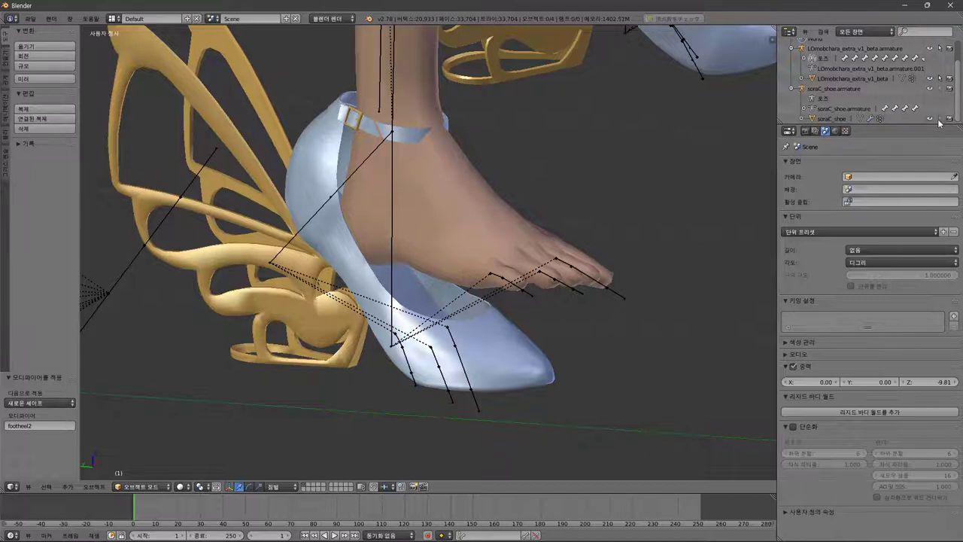
{"action": "right_click", "coordinate": [489, 242]}
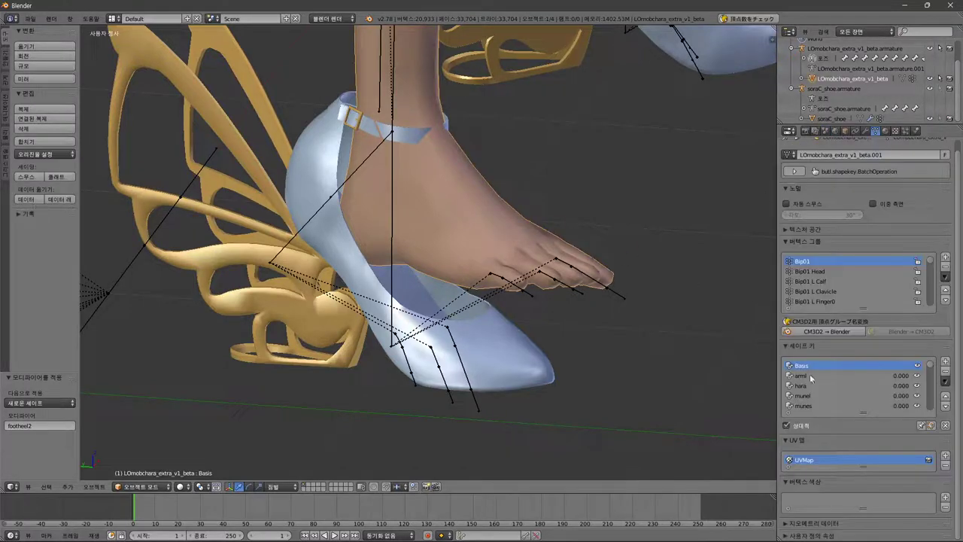
{"action": "left_click_drag", "start_coordinate": [933, 370], "coordinate": [935, 398]}
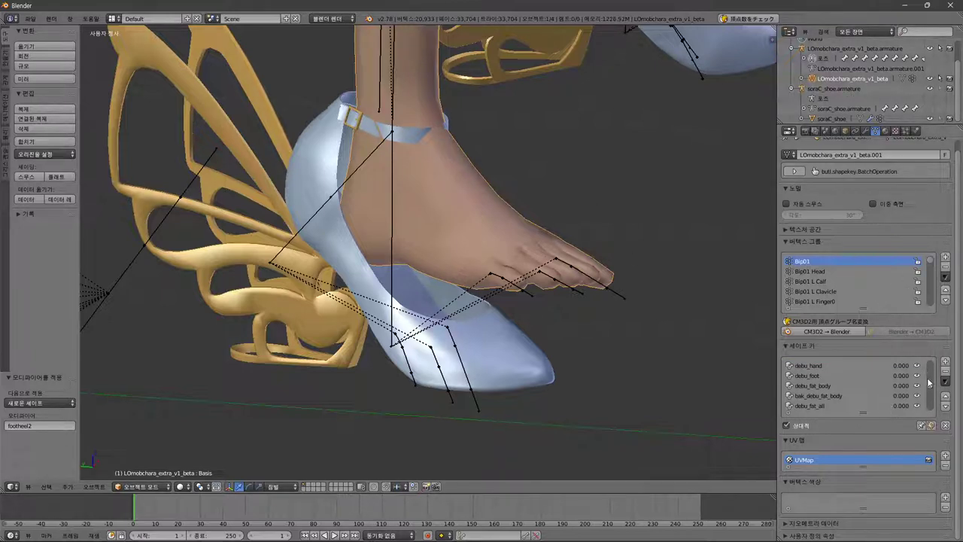
{"action": "left_click_drag", "start_coordinate": [929, 383], "coordinate": [928, 419]}
{"action": "left_click", "coordinate": [805, 407]}
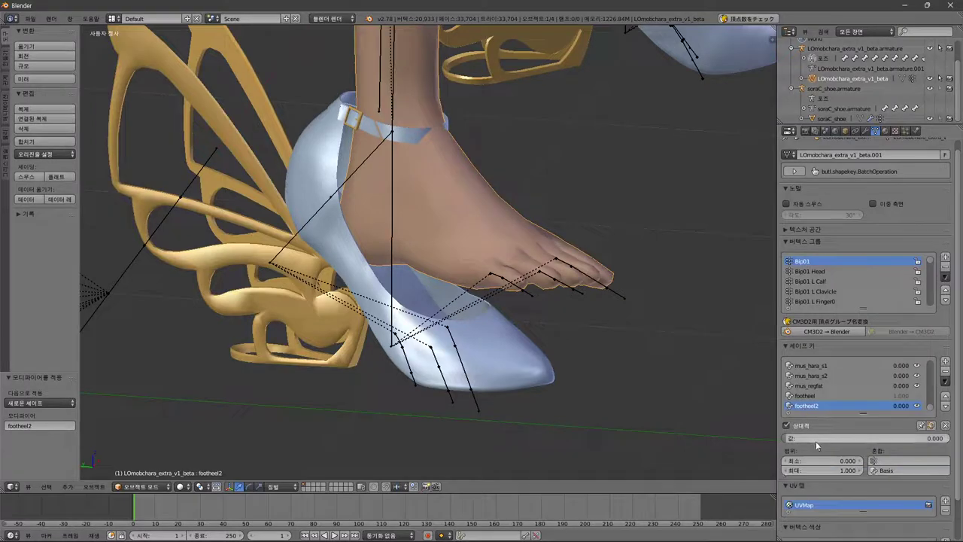
{"action": "left_click_drag", "start_coordinate": [817, 440], "coordinate": [950, 439]}
{"action": "middle_click_drag", "start_coordinate": [399, 353], "coordinate": [417, 310]}
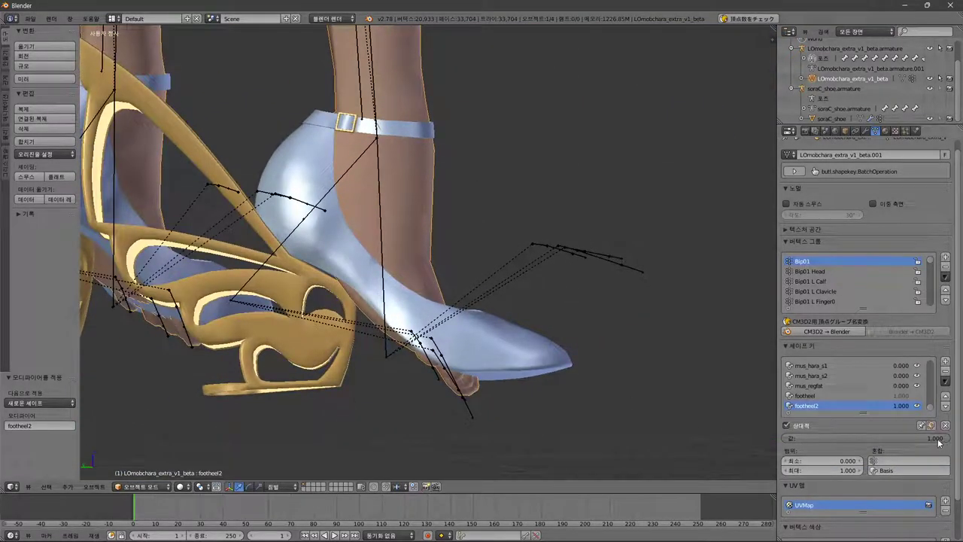
{"action": "left_click_drag", "start_coordinate": [938, 444], "coordinate": [929, 444]}
{"action": "middle_click_drag", "start_coordinate": [537, 307], "coordinate": [388, 347]}
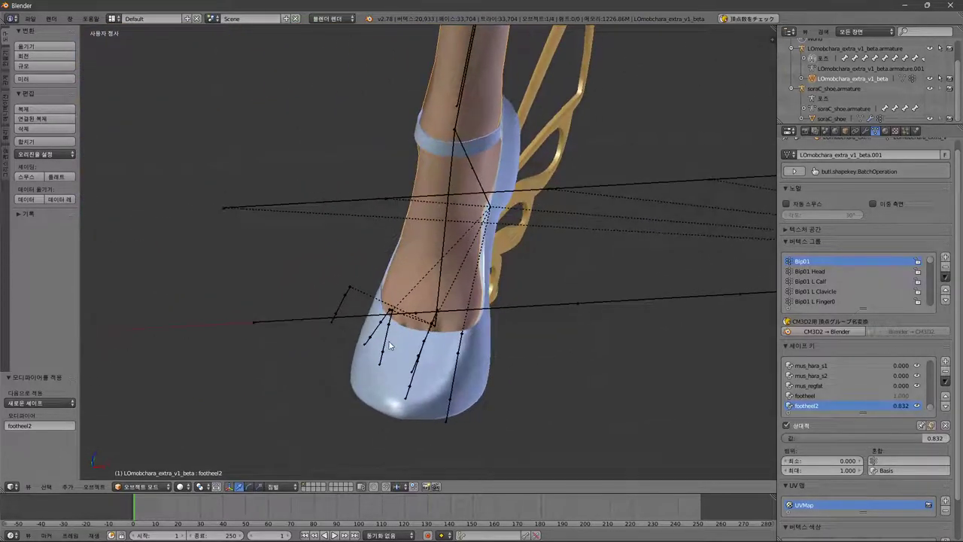
Return to the game, open the メイドいじり window and raise the maid's footheel2 shape key to 90.9 %.
{"action": "key", "text": "alt+Tab"}
{"action": "key", "text": "alt+Tab"}
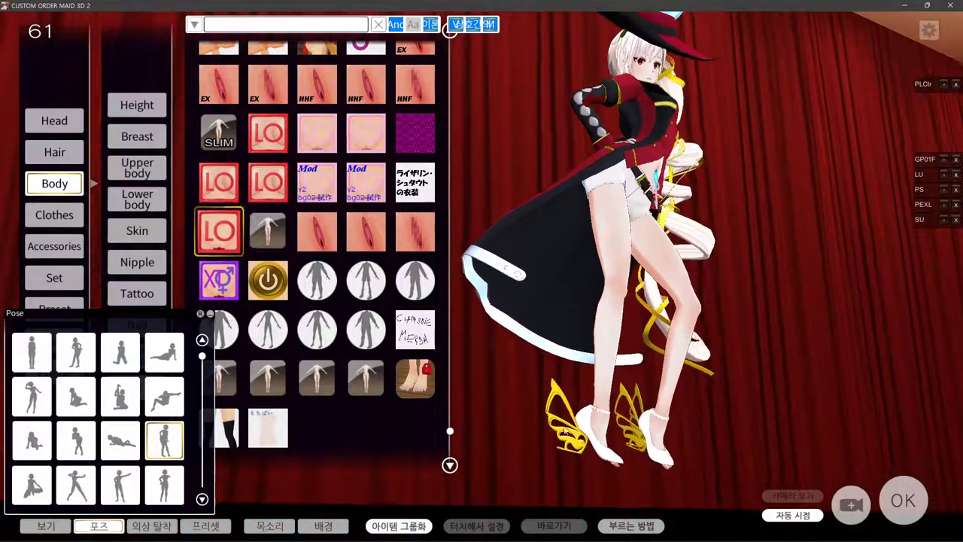
{"action": "left_click", "coordinate": [623, 531]}
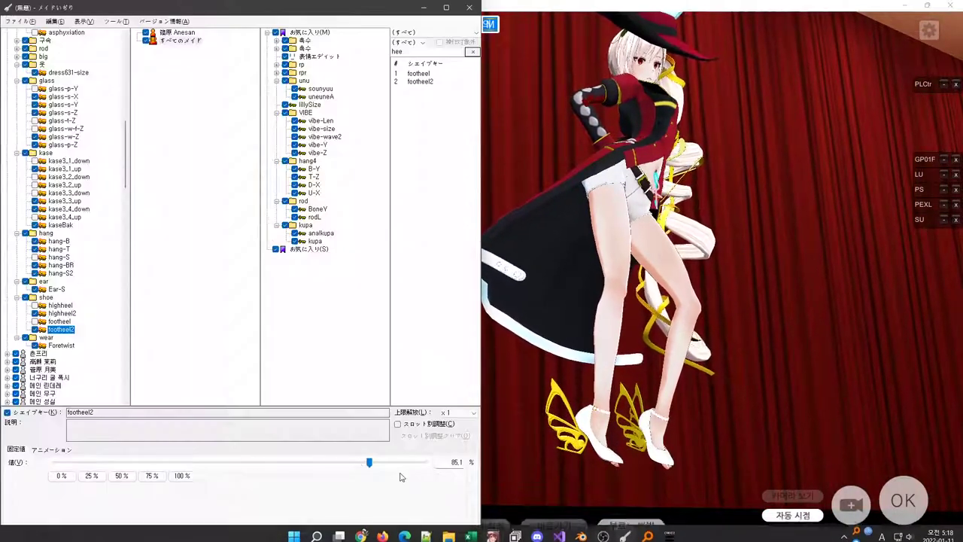
{"action": "left_click_drag", "start_coordinate": [359, 467], "coordinate": [388, 462]}
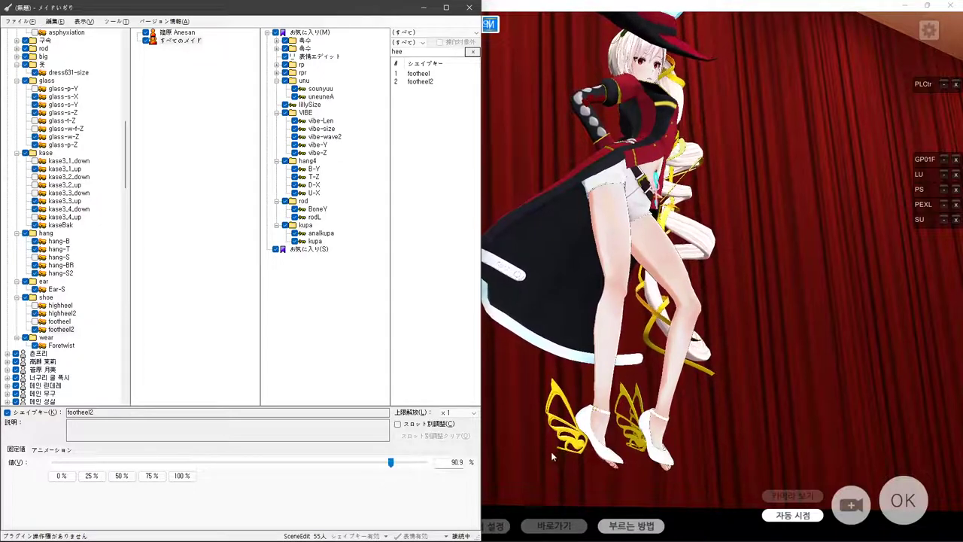
Switch back to Blender and set the body's footheel2 shape key to 0.000.
{"action": "key", "text": "alt+Tab"}
{"action": "key", "text": "alt+Tab"}
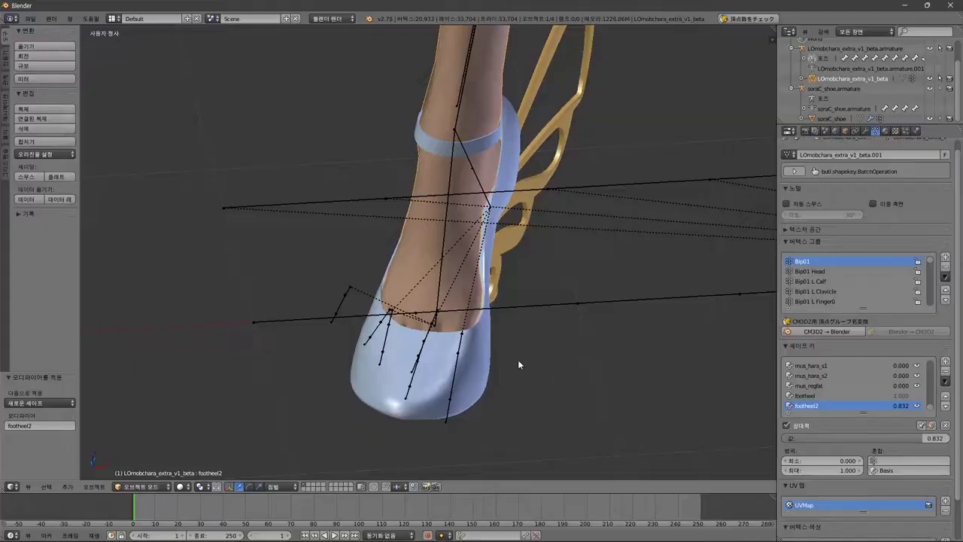
{"action": "middle_click_drag", "start_coordinate": [552, 362], "coordinate": [597, 354]}
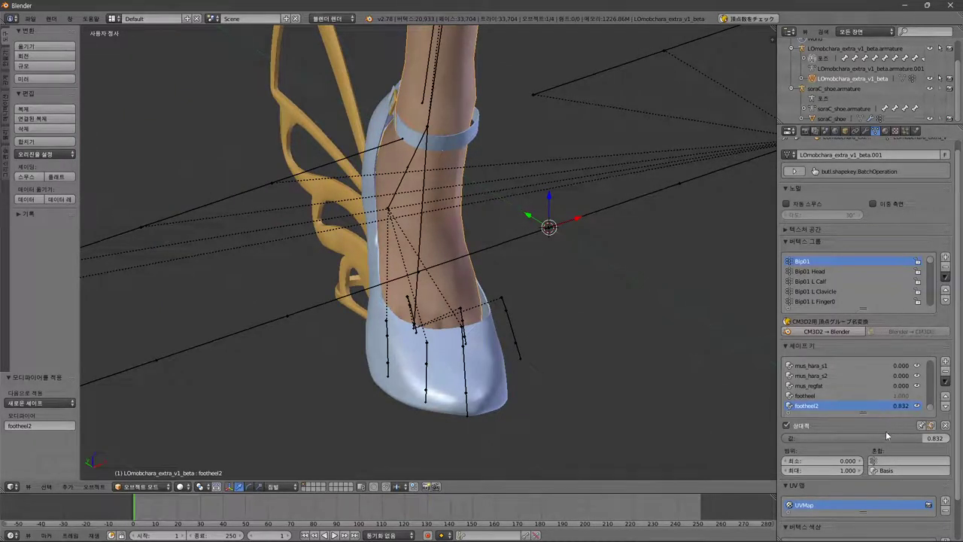
{"action": "left_click_drag", "start_coordinate": [924, 439], "coordinate": [787, 439]}
{"action": "middle_click_drag", "start_coordinate": [655, 344], "coordinate": [694, 273]}
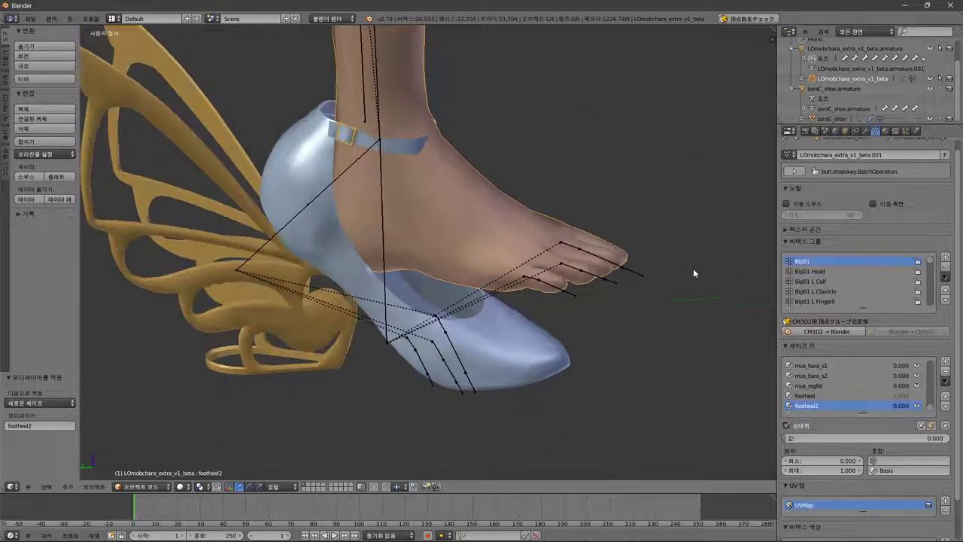
Add an Armature modifier to the LOmobchara body with LOmobchara_extra_v1_beta.armature as its object.
{"action": "left_click", "coordinate": [845, 131]}
{"action": "left_click", "coordinate": [863, 131]}
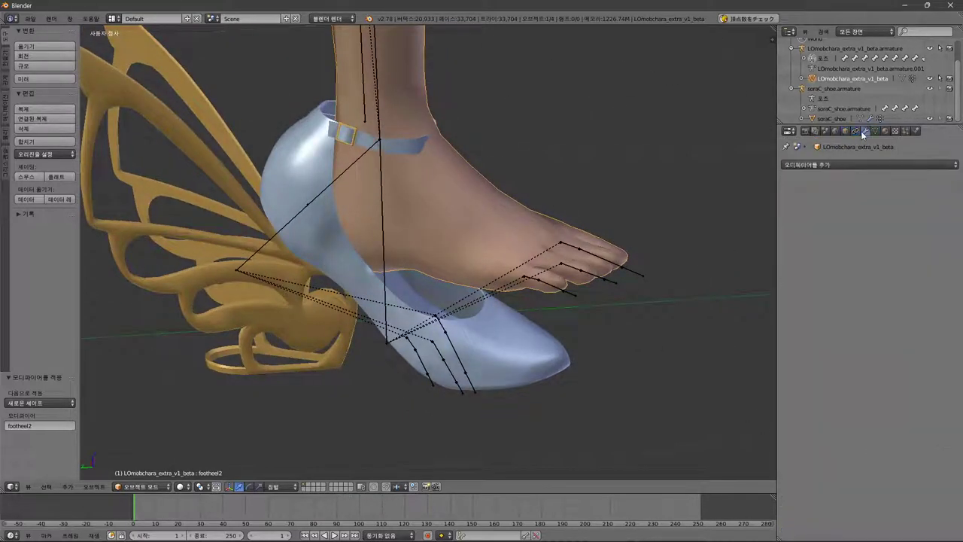
{"action": "left_click", "coordinate": [854, 164]}
{"action": "left_click", "coordinate": [869, 188]}
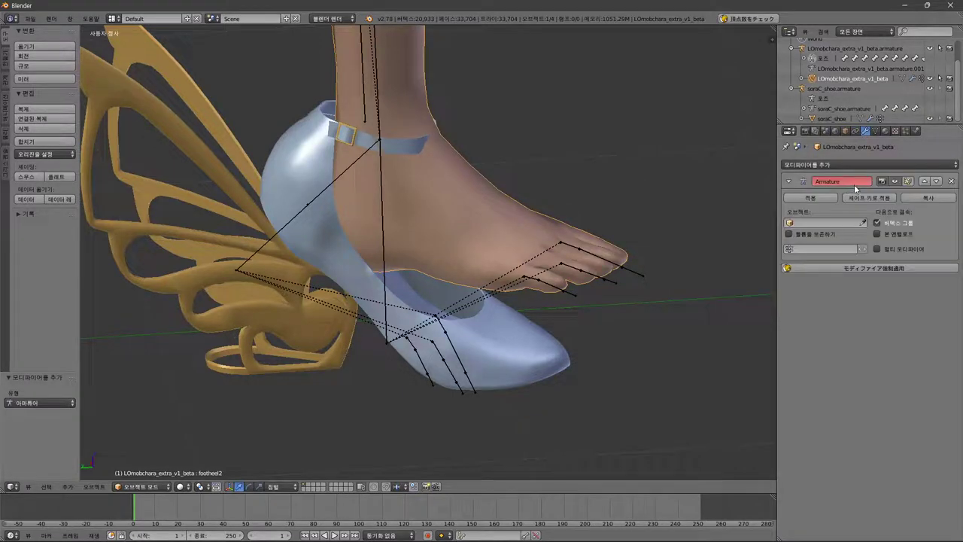
{"action": "left_click", "coordinate": [790, 224]}
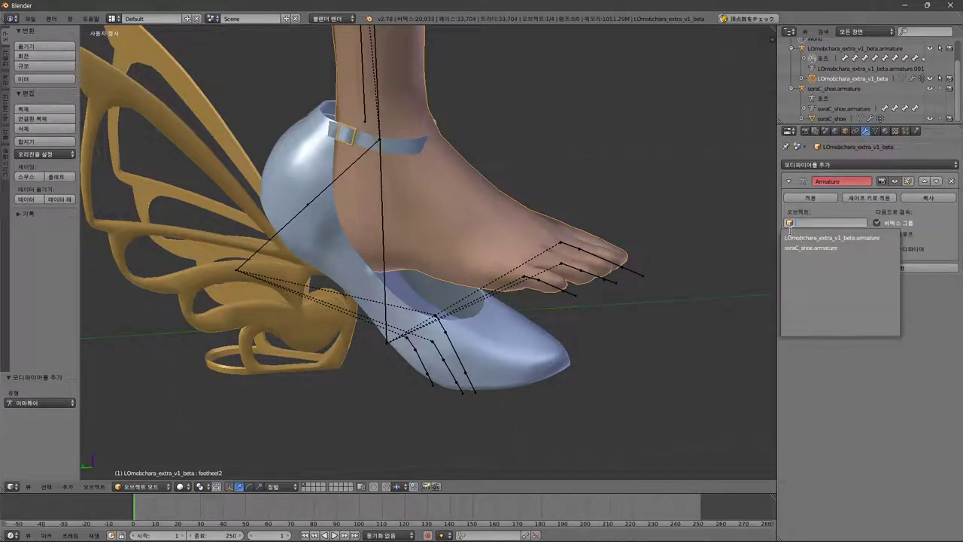
{"action": "left_click", "coordinate": [797, 238]}
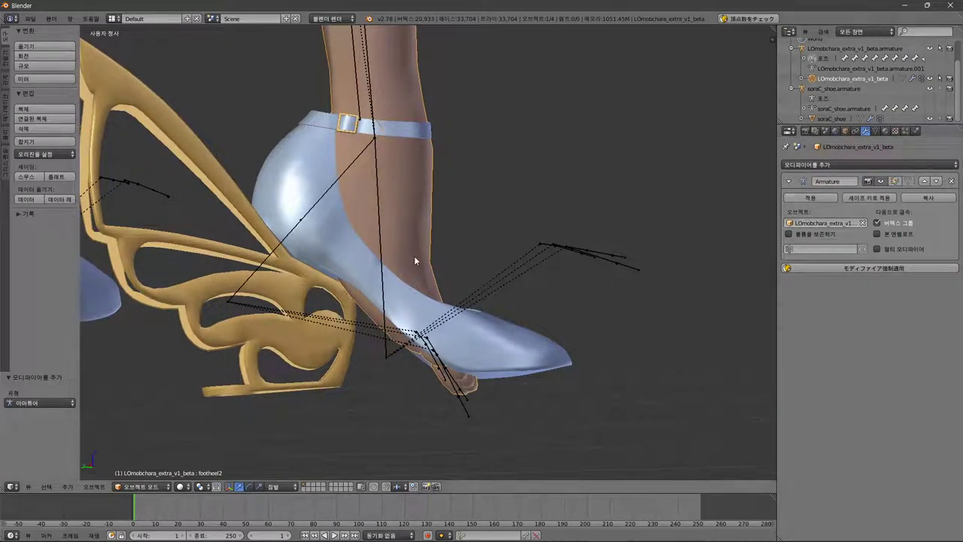
{"action": "mouse_move", "coordinate": [416, 257]}
{"action": "middle_mouse_down"}
{"action": "mouse_move", "coordinate": [436, 249]}
{"action": "mouse_move", "coordinate": [427, 247]}
{"action": "middle_mouse_up"}
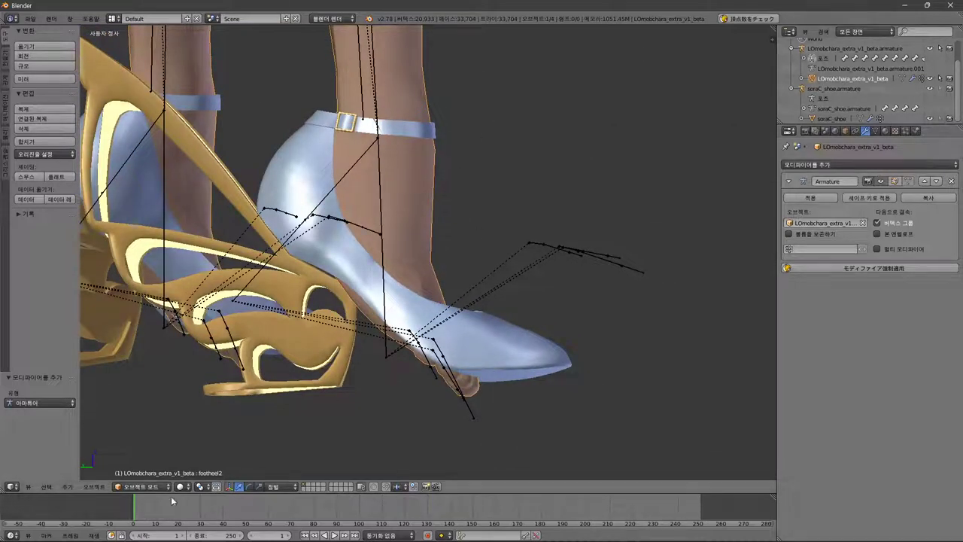
Put the LOmobchara armature in pose mode and rotate the Bip01 R Foot bone 5° about the Z axis.
{"action": "left_click", "coordinate": [823, 54]}
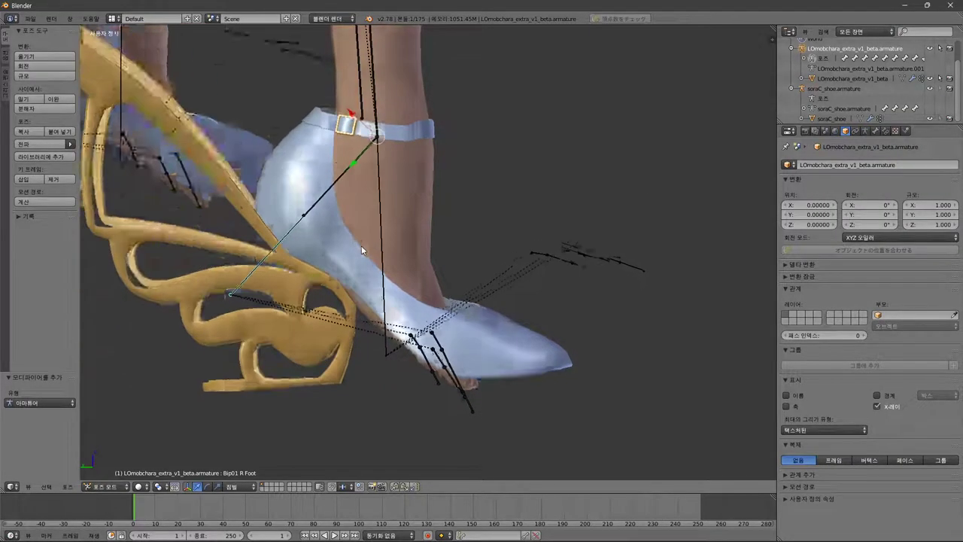
{"action": "key", "text": "r"}
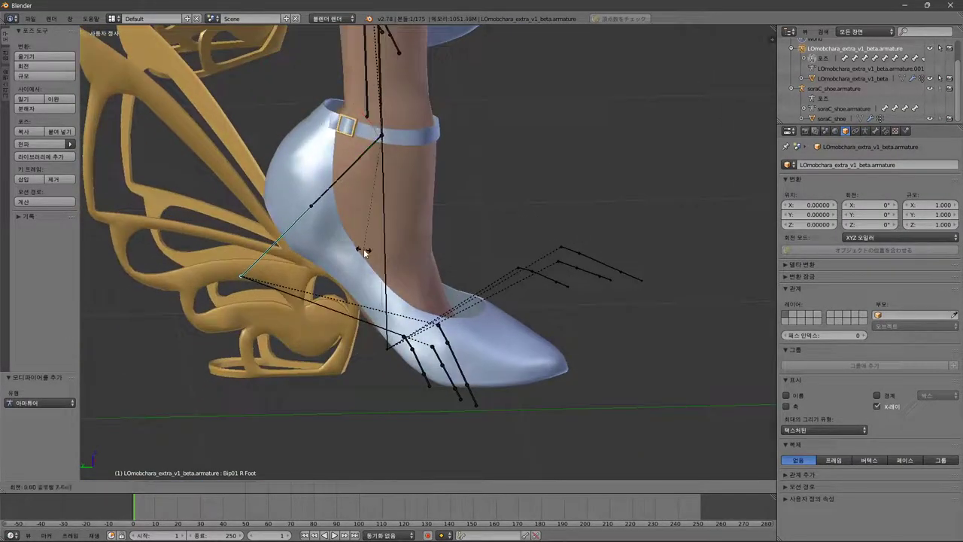
{"action": "key", "text": "z"}
{"action": "key", "text": "5"}
{"action": "key", "text": "Return"}
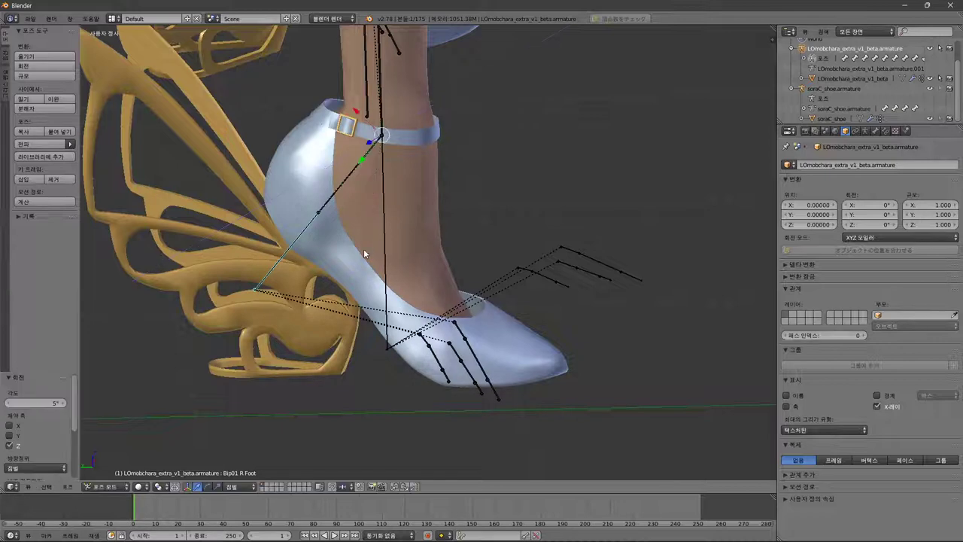
Rotate the Bip01 L Foot bone 5° about the Z axis.
{"action": "middle_click_drag", "start_coordinate": [363, 248], "coordinate": [302, 158]}
{"action": "right_click", "coordinate": [249, 240]}
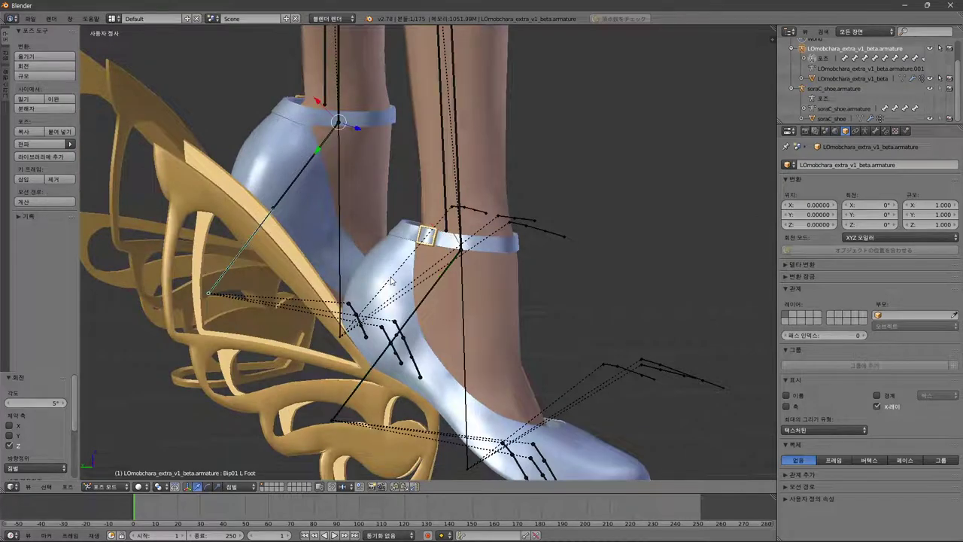
{"action": "middle_click_drag", "start_coordinate": [391, 281], "coordinate": [392, 273]}
{"action": "key", "text": "r"}
{"action": "key", "text": "z"}
{"action": "key", "text": "z"}
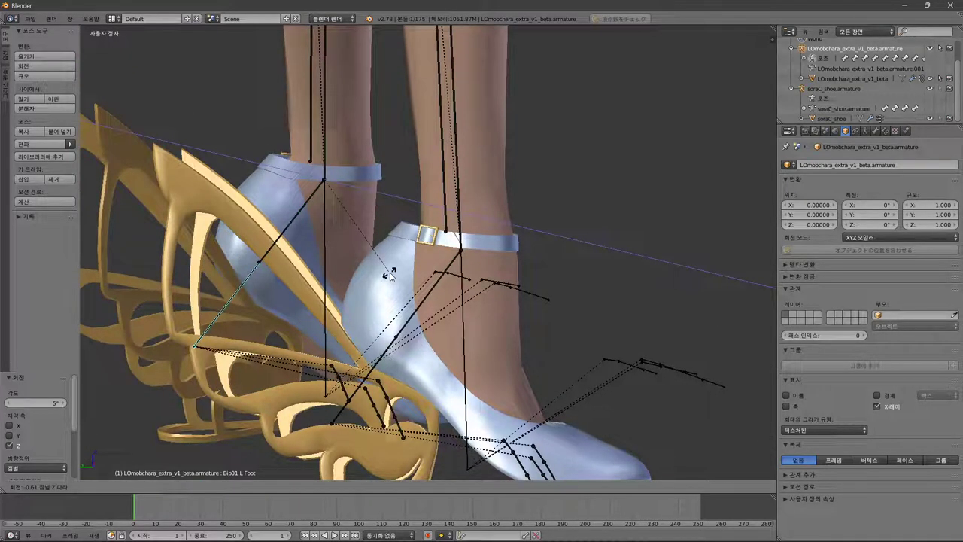
{"action": "type", "text": "5"}
{"action": "key", "text": "Return"}
{"action": "middle_click_drag", "start_coordinate": [400, 242], "coordinate": [407, 232]}
{"action": "middle_click_drag", "start_coordinate": [407, 232], "coordinate": [381, 166], "text": "shift"}
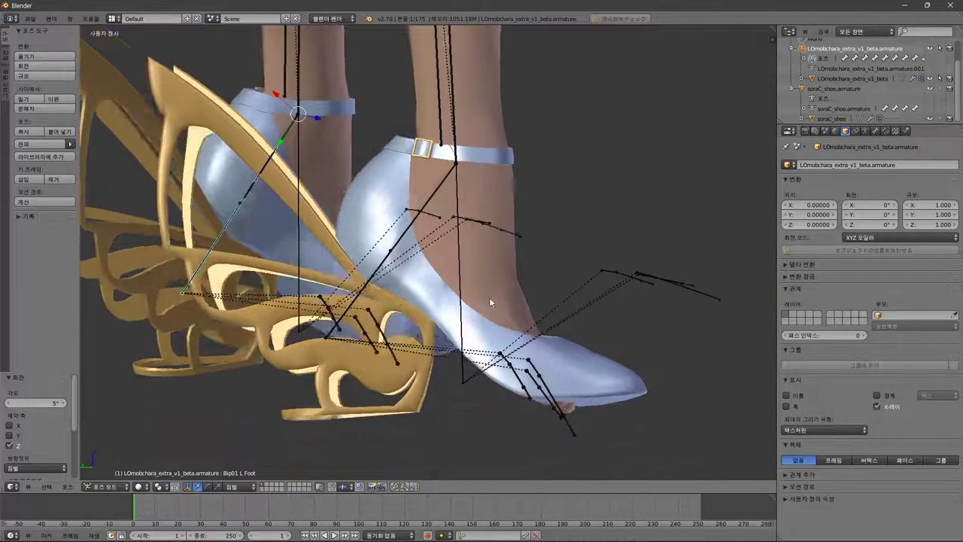
{"action": "middle_click_drag", "start_coordinate": [489, 302], "coordinate": [501, 384]}
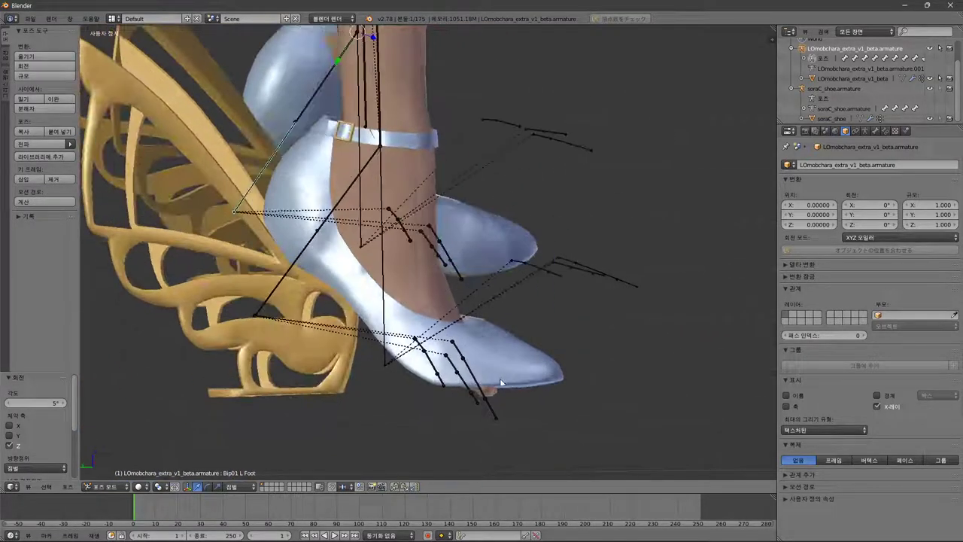
{"action": "right_click", "coordinate": [455, 352]}
{"action": "middle_click_drag", "start_coordinate": [456, 353], "coordinate": [582, 351]}
{"action": "key", "text": "r"}
{"action": "right_click", "coordinate": [576, 365]}
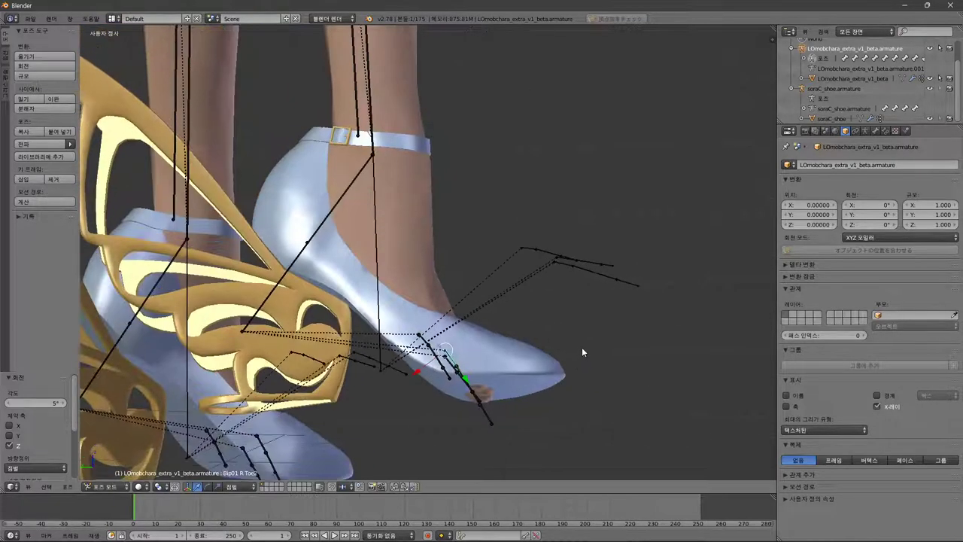
{"action": "key", "text": "r"}
{"action": "left_click", "coordinate": [643, 296]}
Rotate the Bip01 R Toe1 bone 40° about the Z axis to raise the toes toward the shoe tip.
{"action": "middle_click_drag", "start_coordinate": [478, 360], "coordinate": [458, 369]}
{"action": "right_click", "coordinate": [456, 365]}
{"action": "right_click", "coordinate": [455, 365]}
{"action": "key", "text": "r"}
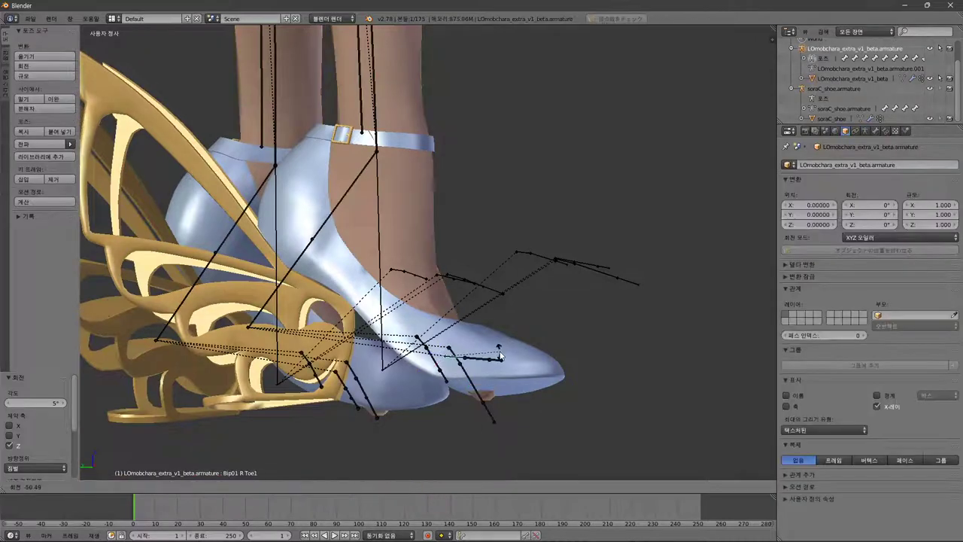
{"action": "left_click", "coordinate": [493, 400]}
{"action": "middle_click_drag", "start_coordinate": [521, 392], "coordinate": [538, 412]}
{"action": "key", "text": "r"}
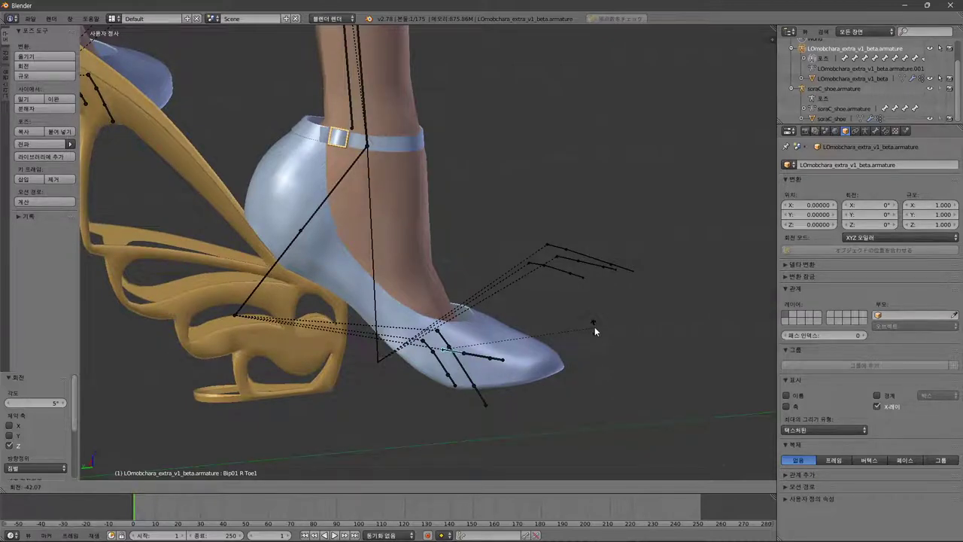
{"action": "type", "text": "-40z"}
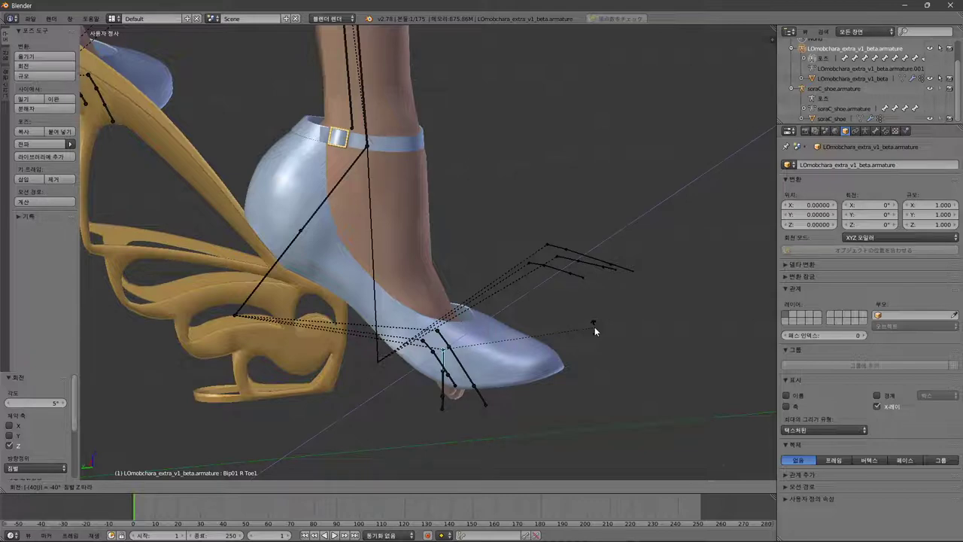
{"action": "key", "text": "Return"}
{"action": "middle_click_drag", "start_coordinate": [594, 326], "coordinate": [482, 235]}
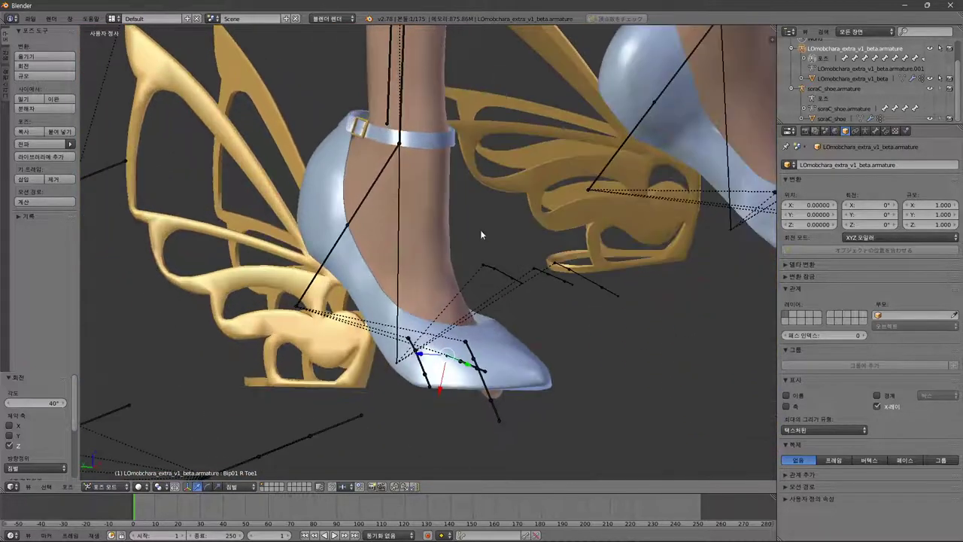
Select the Bip01 R Toe2 bone and hide the soraC_shoe armature and the soraC_shoe mesh.
{"action": "right_click", "coordinate": [474, 354]}
{"action": "middle_click_drag", "start_coordinate": [507, 349], "coordinate": [528, 355]}
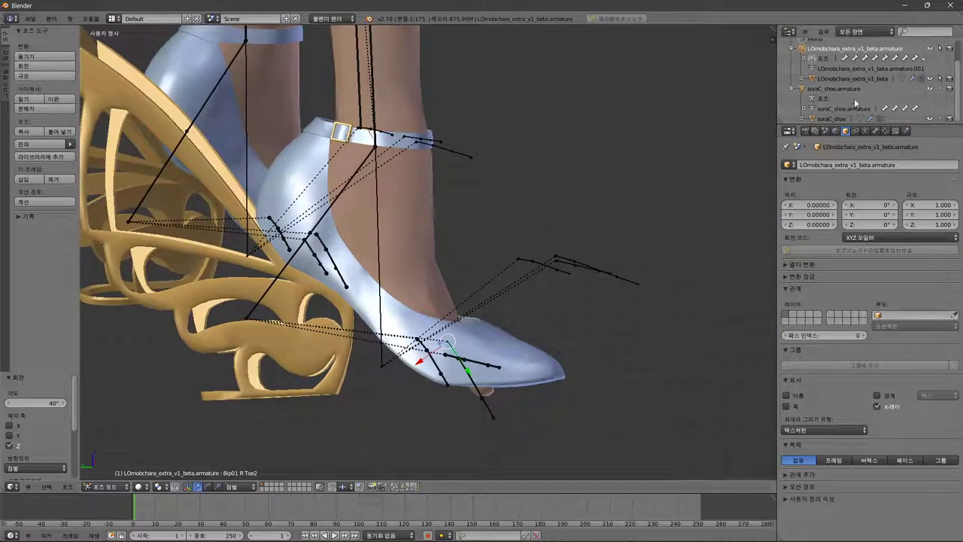
{"action": "left_click", "coordinate": [932, 89]}
{"action": "left_click", "coordinate": [932, 89]}
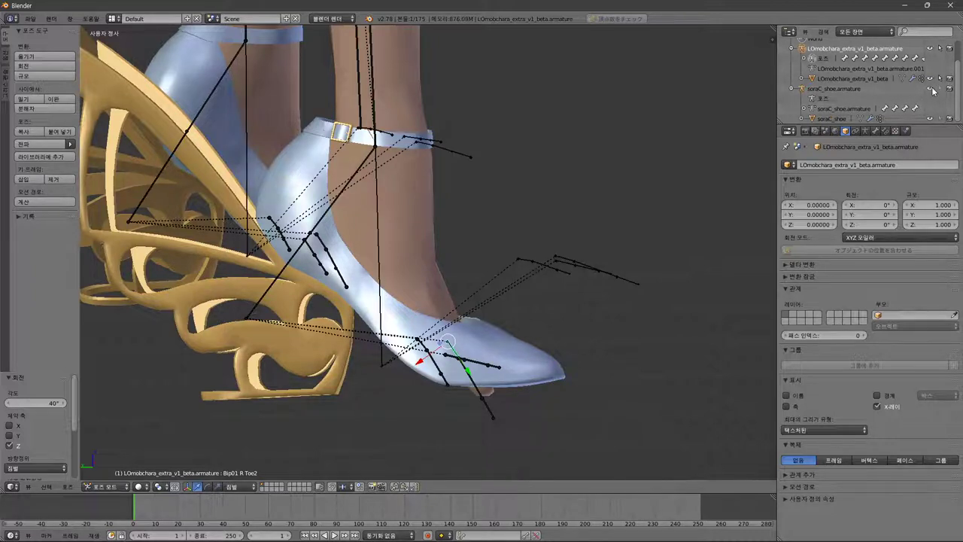
{"action": "left_click", "coordinate": [931, 89]}
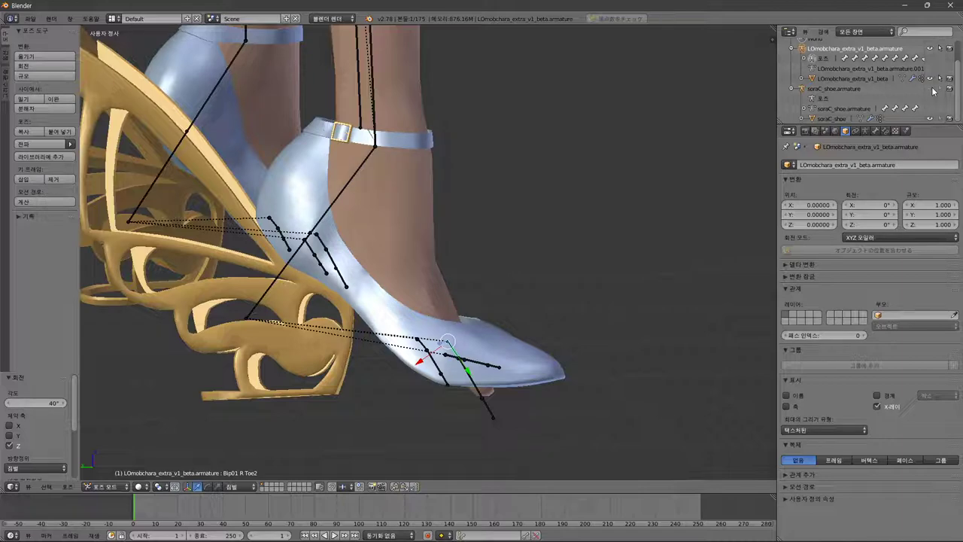
{"action": "left_click", "coordinate": [930, 119]}
{"action": "left_click", "coordinate": [931, 119]}
{"action": "left_click", "coordinate": [932, 119]}
Rotate the Bip01 R Toe2 bone 45° about the Z axis.
{"action": "middle_click_drag", "start_coordinate": [704, 165], "coordinate": [472, 168]}
{"action": "key", "text": "r"}
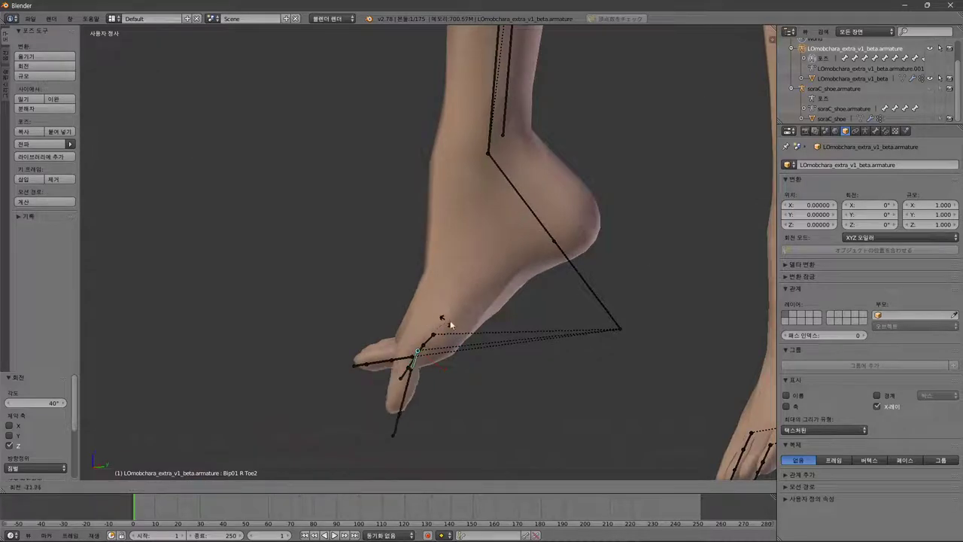
{"action": "key", "text": "z"}
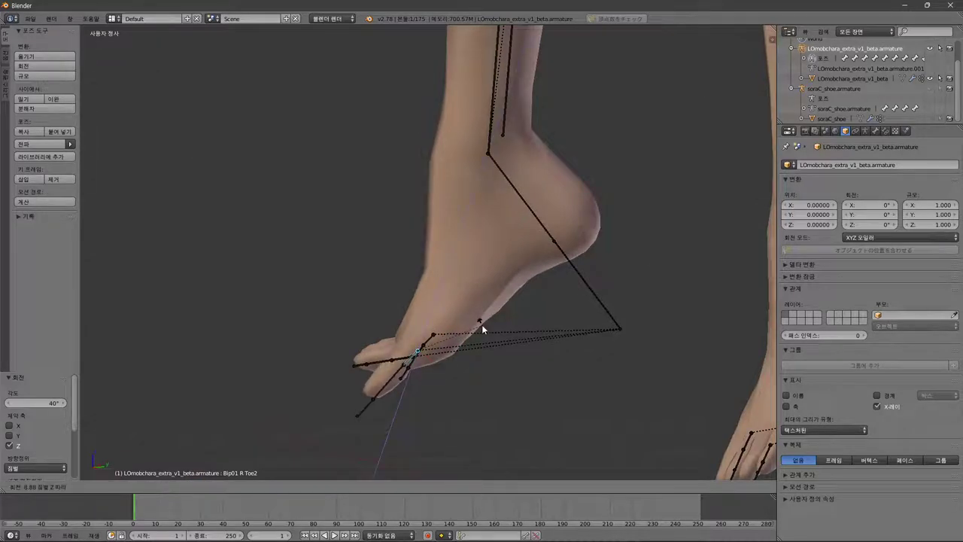
{"action": "type", "text": "45|) = 45° 절벌 Z 좌표"}
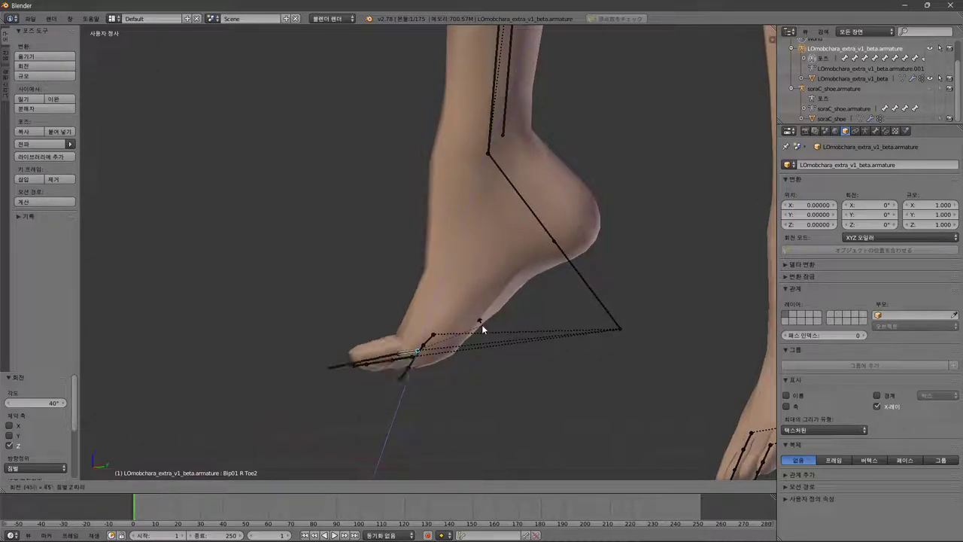
{"action": "key", "text": "Return"}
{"action": "middle_click_drag", "start_coordinate": [488, 296], "coordinate": [661, 298]}
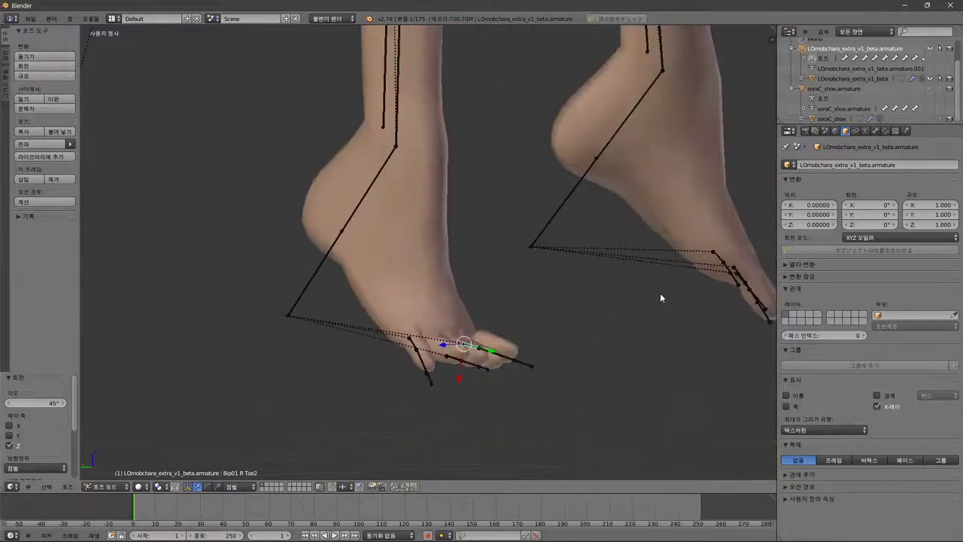
Rotate the Bip01 R Toe0 bone 40° about the Z axis.
{"action": "right_click", "coordinate": [413, 343]}
{"action": "middle_click_drag", "start_coordinate": [413, 344], "coordinate": [546, 368]}
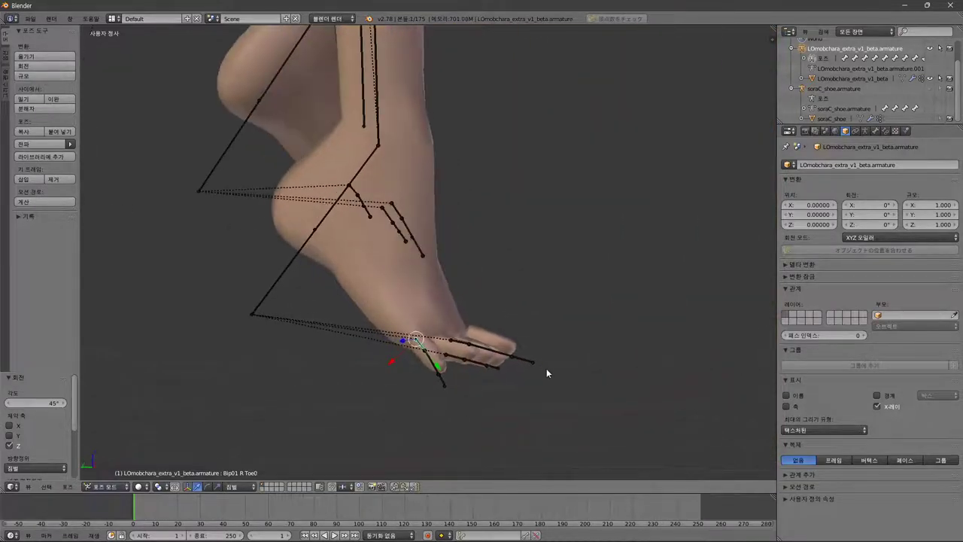
{"action": "key", "text": "r"}
{"action": "type", "text": "z"}
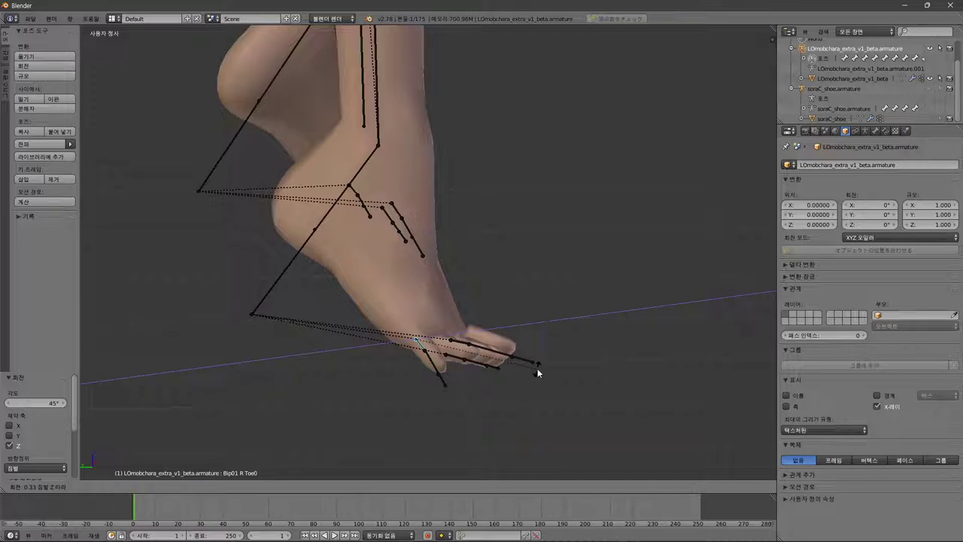
{"action": "type", "text": "40"}
{"action": "key", "text": "Return"}
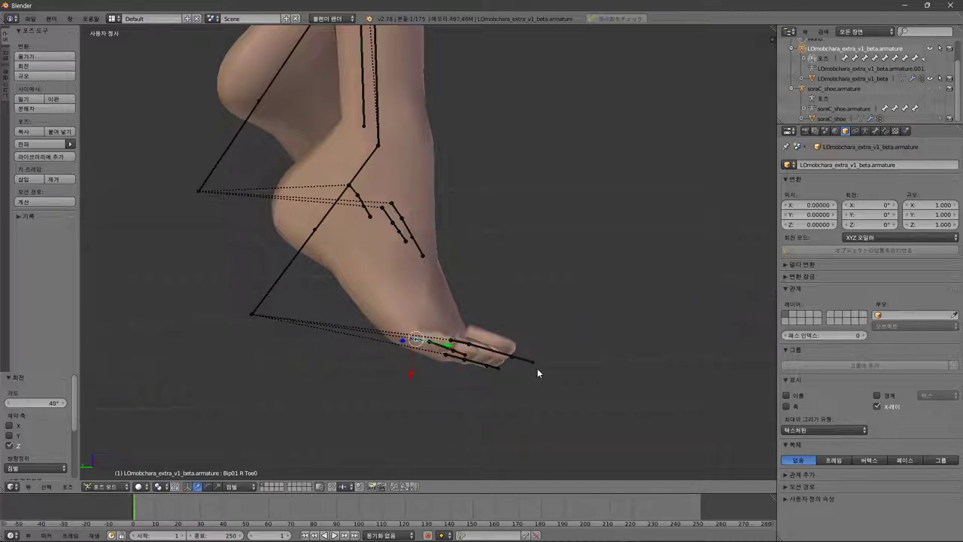
Show the soraC_shoe mesh again and check how the posed right toes fit inside the shoe.
{"action": "middle_click_drag", "start_coordinate": [537, 368], "coordinate": [532, 344]}
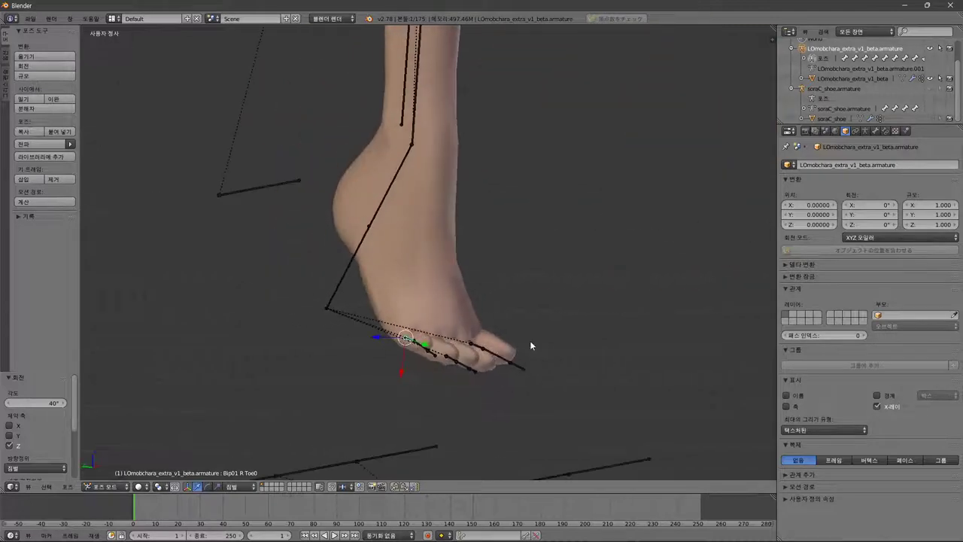
{"action": "left_click", "coordinate": [931, 119]}
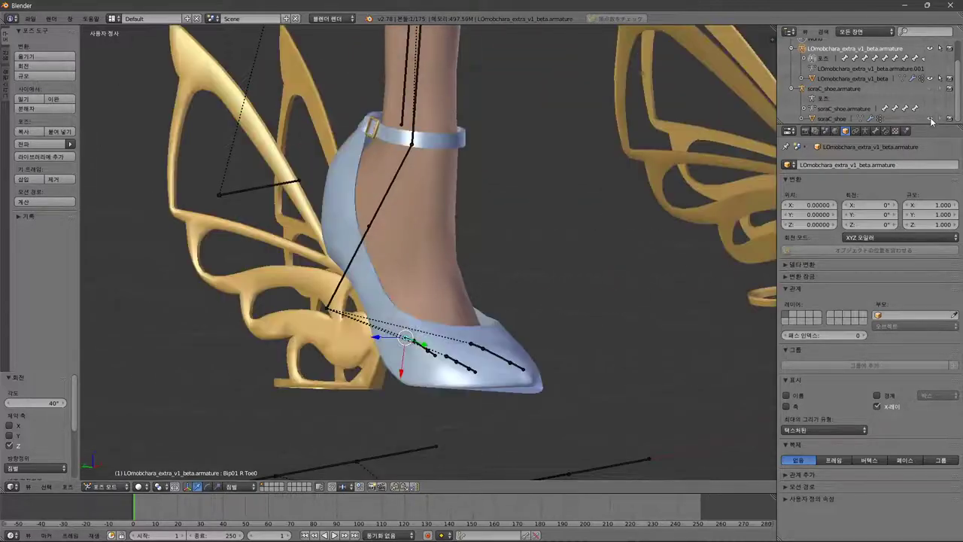
{"action": "middle_click_drag", "start_coordinate": [617, 248], "coordinate": [668, 231]}
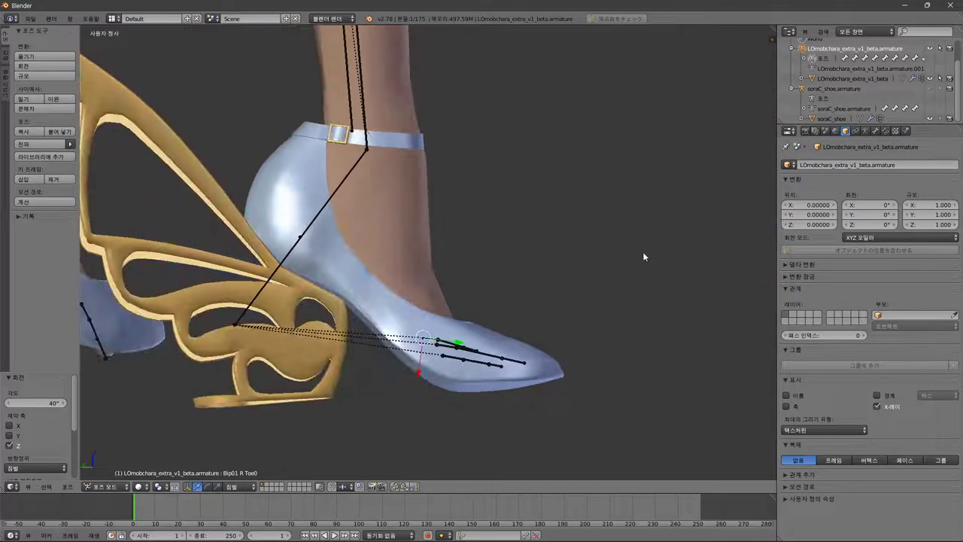
Undo the shoe display and the rotations of the Bip01 R Toe0 and R Toe2 bones.
{"action": "key", "text": "ctrl+z"}
{"action": "key", "text": "ctrl+z"}
{"action": "key", "text": "ctrl+z"}
{"action": "key", "text": "ctrl+z"}
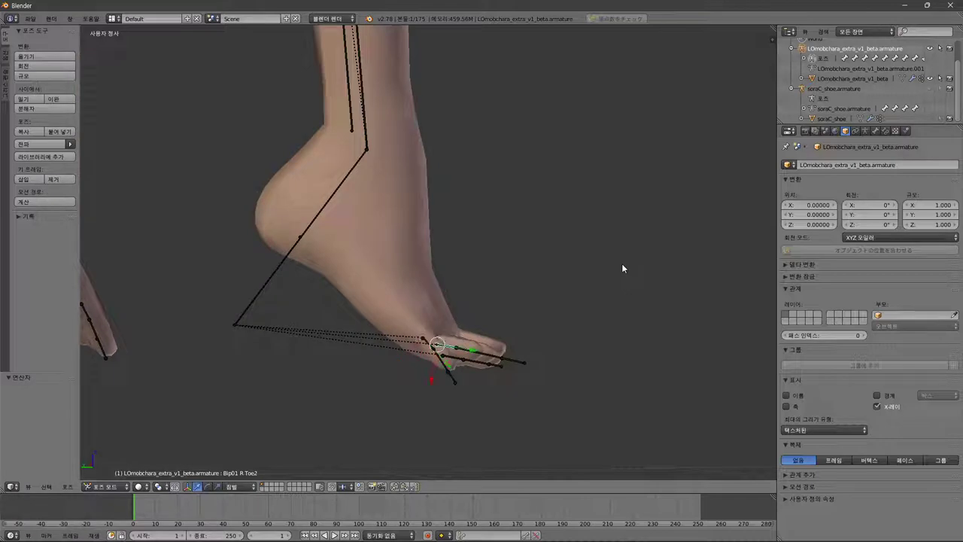
{"action": "key", "text": "ctrl+z"}
{"action": "key", "text": "ctrl+z"}
{"action": "key", "text": "ctrl+z"}
{"action": "key", "text": "ctrl+z"}
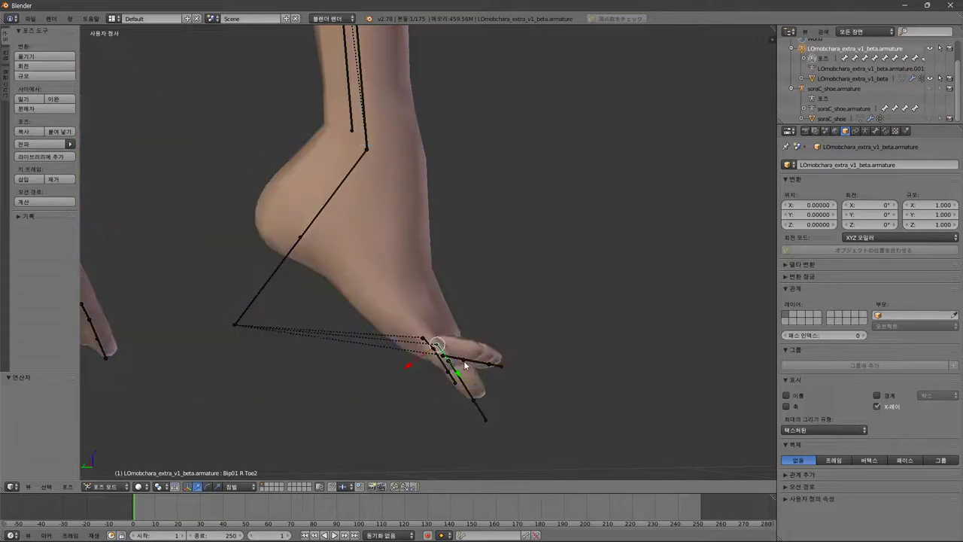
Undo the remaining right toe rotations and rotate the Bip01 R Toe1 bone 40° about the gimbal Z axis.
{"action": "key", "text": "ctrl+z"}
{"action": "key", "text": "ctrl+z"}
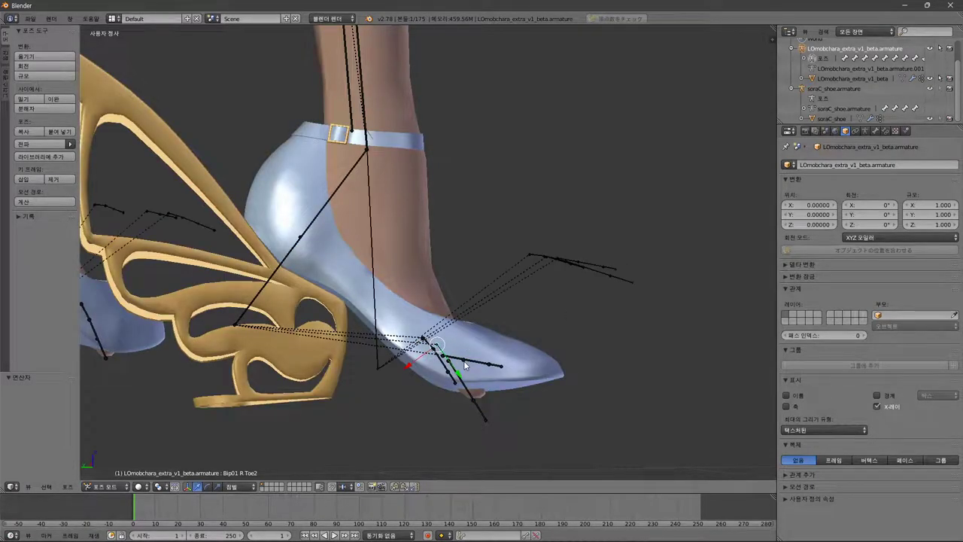
{"action": "middle_click_drag", "start_coordinate": [497, 364], "coordinate": [483, 372]}
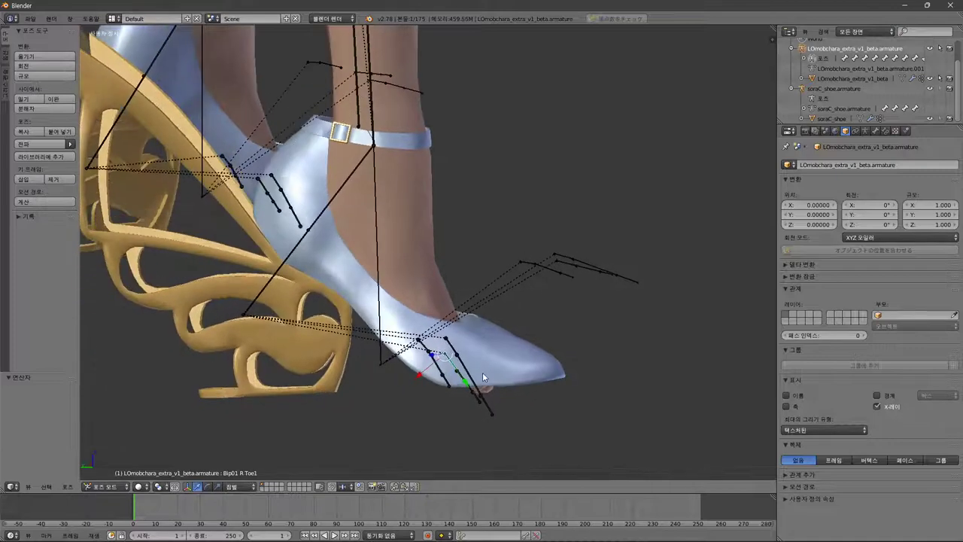
{"action": "key", "text": "r"}
{"action": "key", "text": "z"}
{"action": "key", "text": "z"}
{"action": "type", "text": "40"}
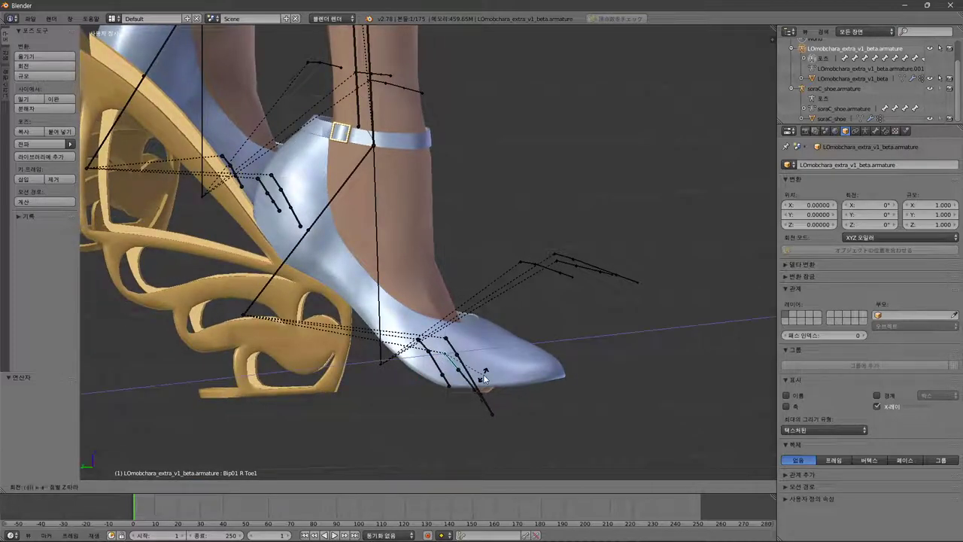
{"action": "key", "text": "Return"}
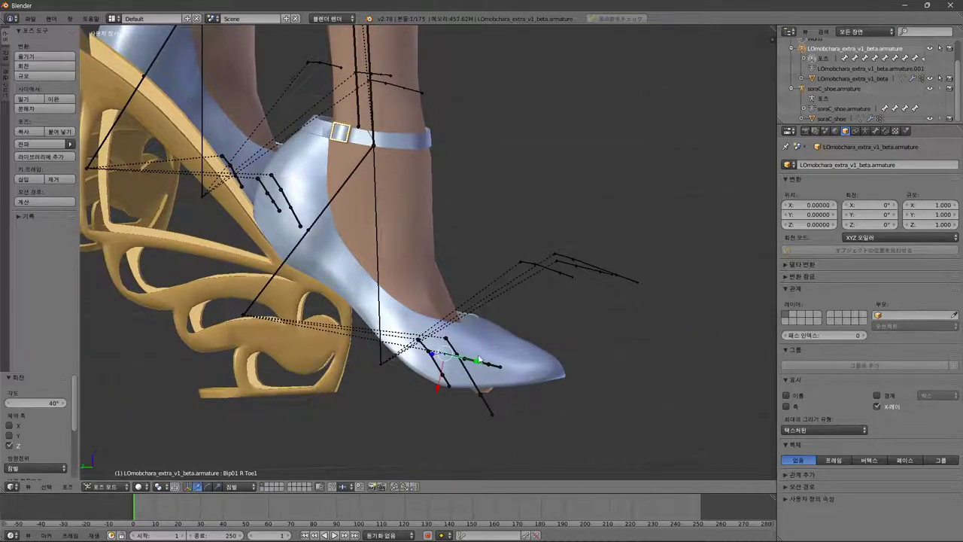
Rotate the Bip01 R Toe2 bone 40° about the gimbal Z axis.
{"action": "right_click", "coordinate": [451, 352]}
{"action": "key", "text": "r"}
{"action": "key", "text": "z"}
{"action": "key", "text": "z"}
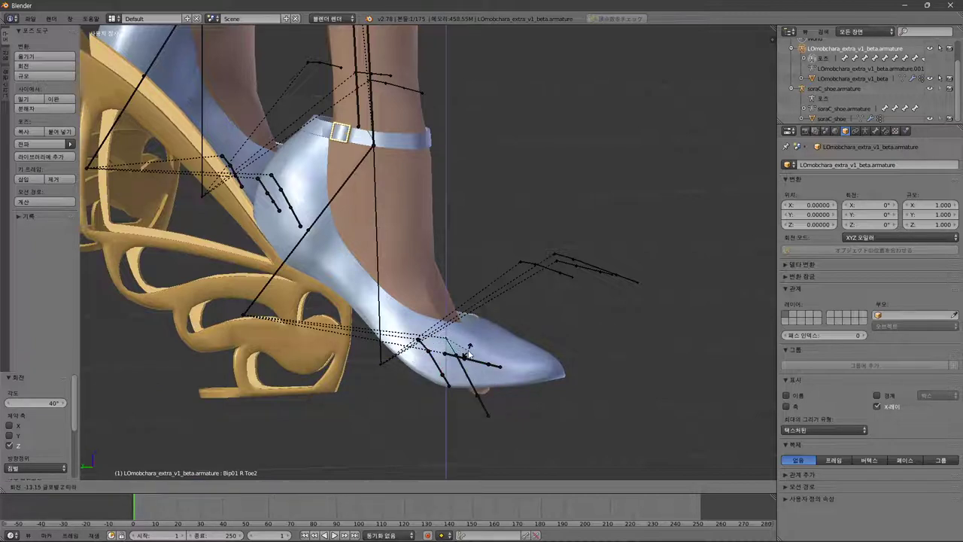
{"action": "key", "text": "Escape"}
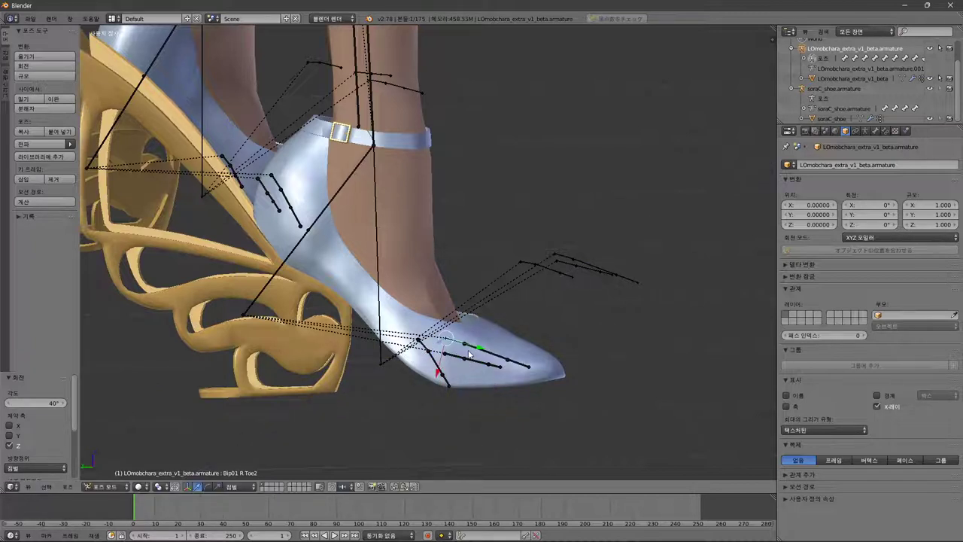
Rotate the Bip01 R Toe0 bone 40° about the gimbal Z axis.
{"action": "right_click", "coordinate": [476, 360]}
{"action": "key", "text": "r"}
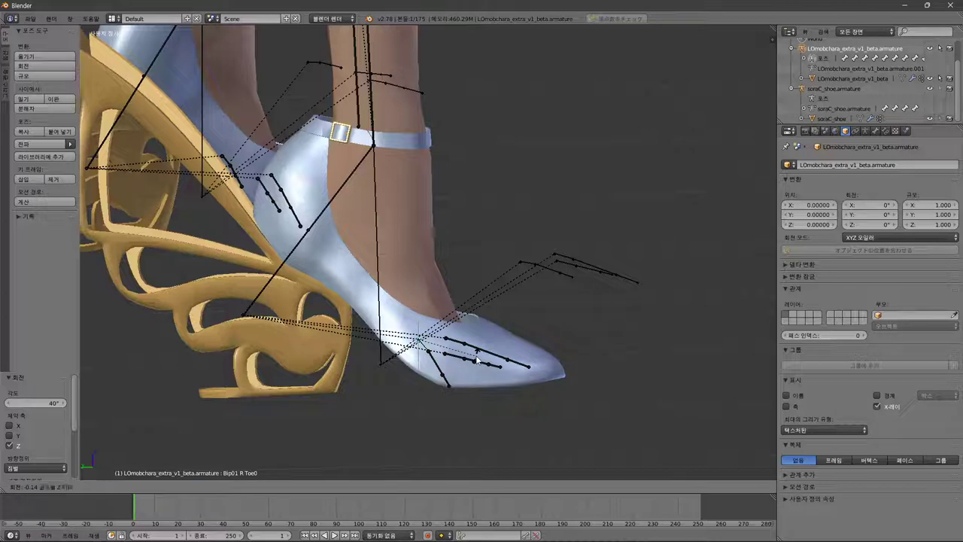
{"action": "key", "text": "Escape"}
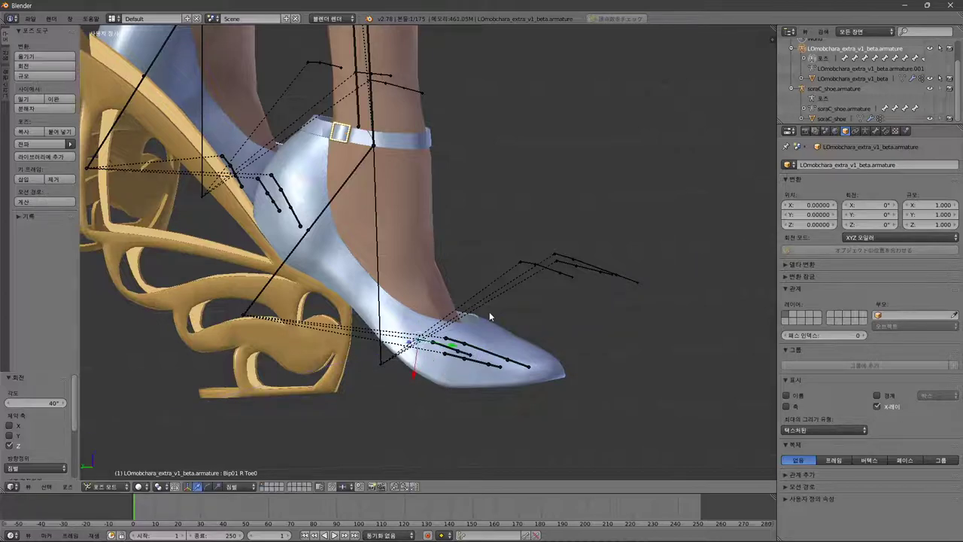
Rotate the Bip01 L Toe2 bone of the other foot 40° about the gimbal Z axis.
{"action": "middle_click_drag", "start_coordinate": [490, 317], "coordinate": [447, 306]}
{"action": "middle_click_drag", "start_coordinate": [594, 316], "coordinate": [235, 323], "text": "shift"}
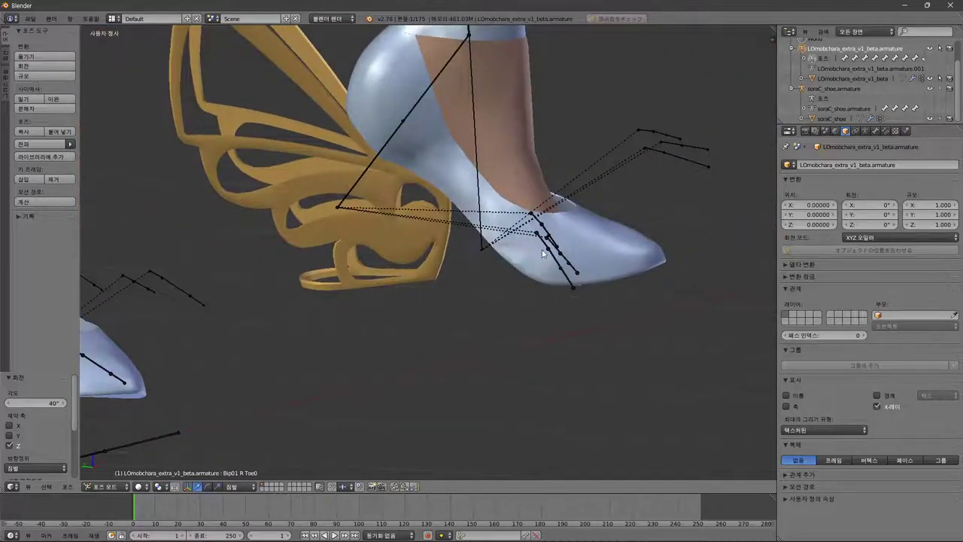
{"action": "right_click", "coordinate": [543, 253]}
{"action": "middle_click_drag", "start_coordinate": [522, 256], "coordinate": [442, 352]}
{"action": "type", "text": "r"}
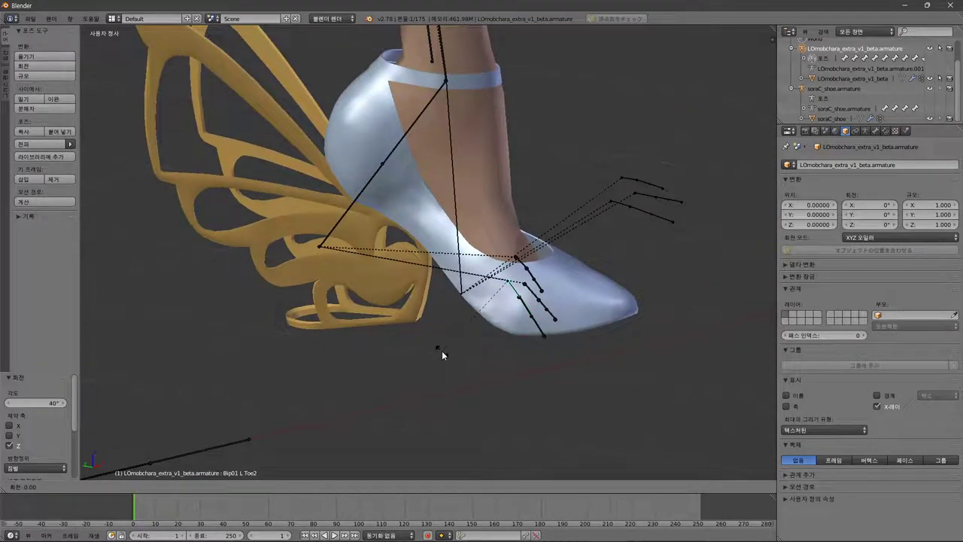
{"action": "type", "text": "40zz"}
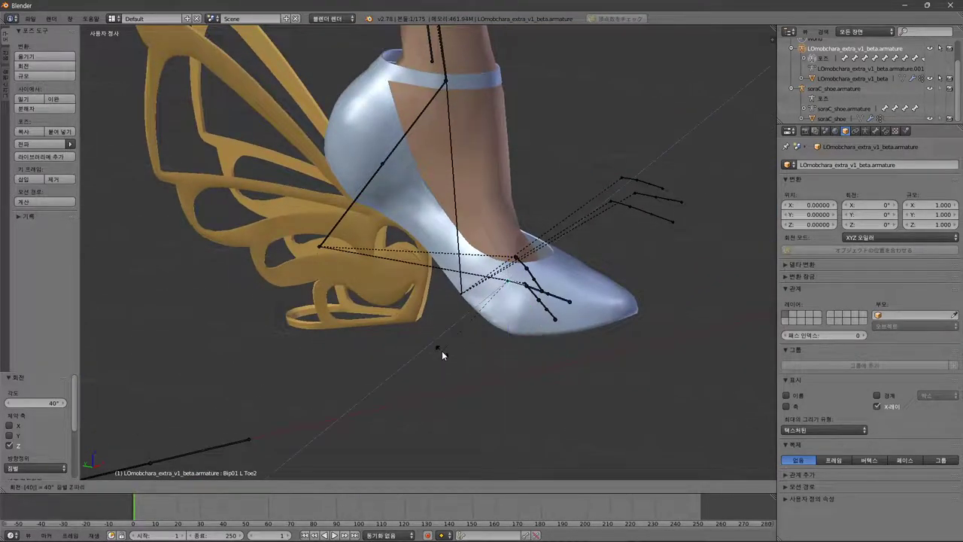
{"action": "key", "text": "Return"}
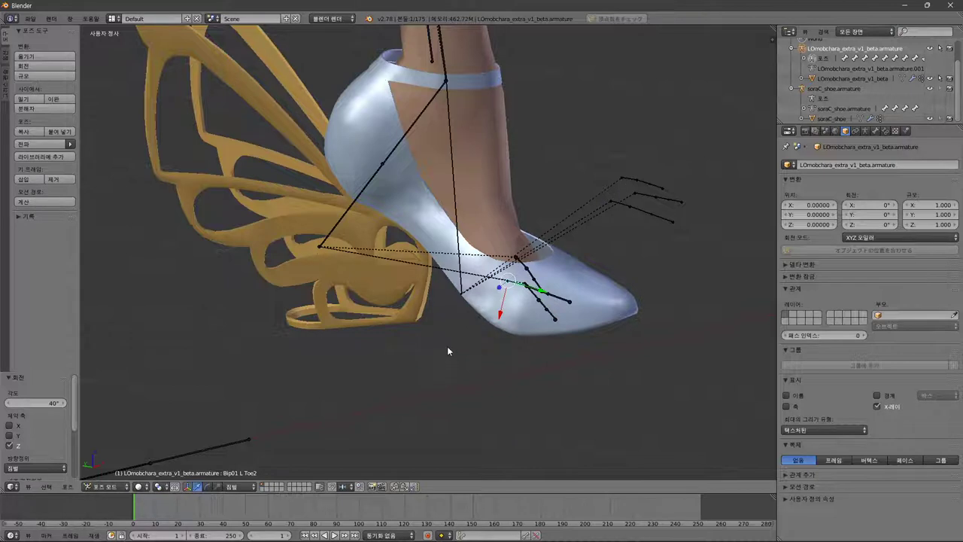
Rotate the Bip01 L Toe1 bone 40° about the gimbal Z axis.
{"action": "right_click", "coordinate": [542, 306]}
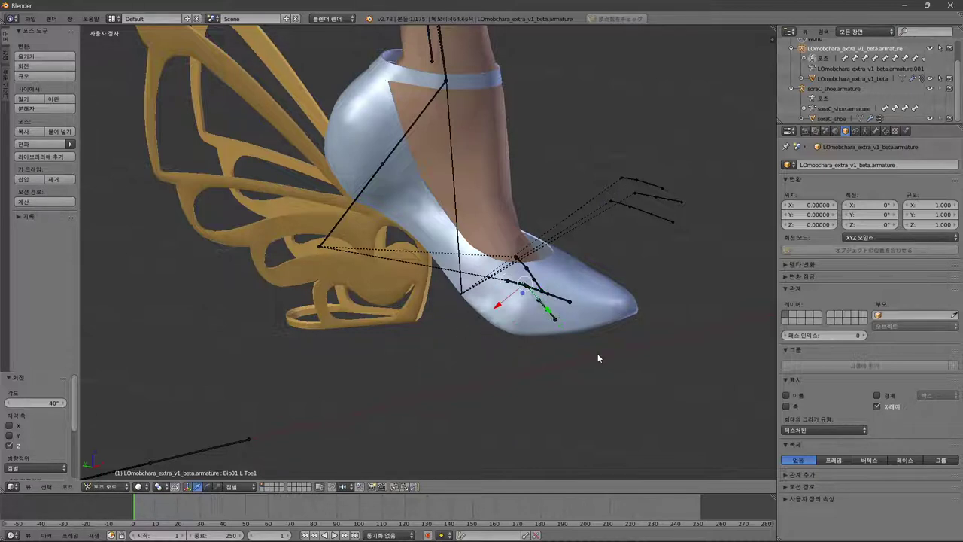
{"action": "key", "text": "r"}
{"action": "key", "text": "z"}
{"action": "key", "text": "z"}
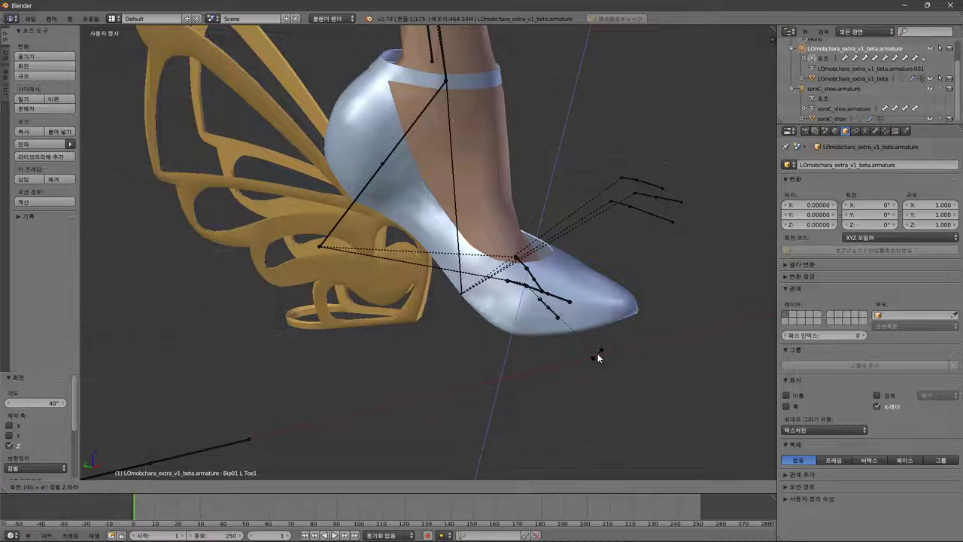
{"action": "key", "text": "Escape"}
Rotate the Bip01 L Toe0 bone 40° about the gimbal Z axis.
{"action": "right_click", "coordinate": [526, 271]}
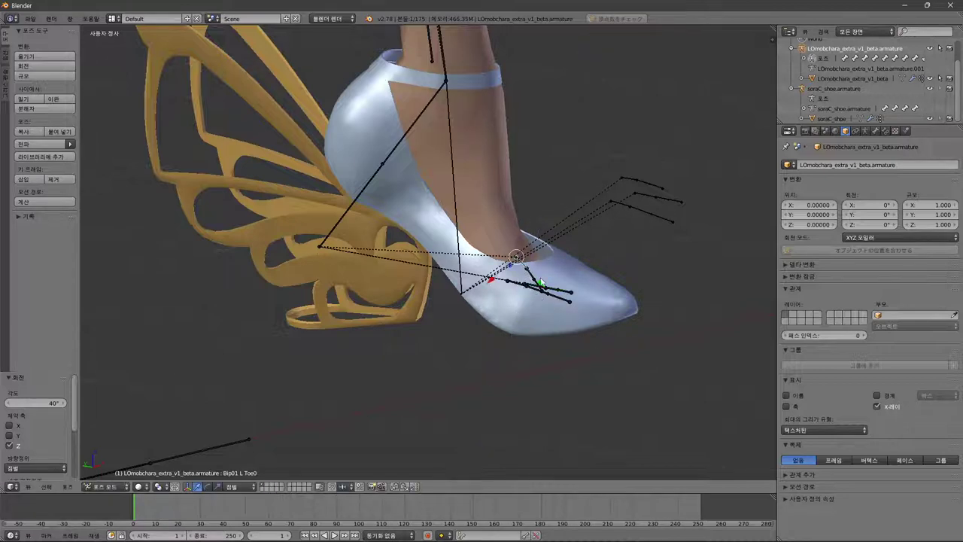
{"action": "key", "text": "r"}
{"action": "key", "text": "z"}
{"action": "key", "text": "z"}
{"action": "type", "text": "40"}
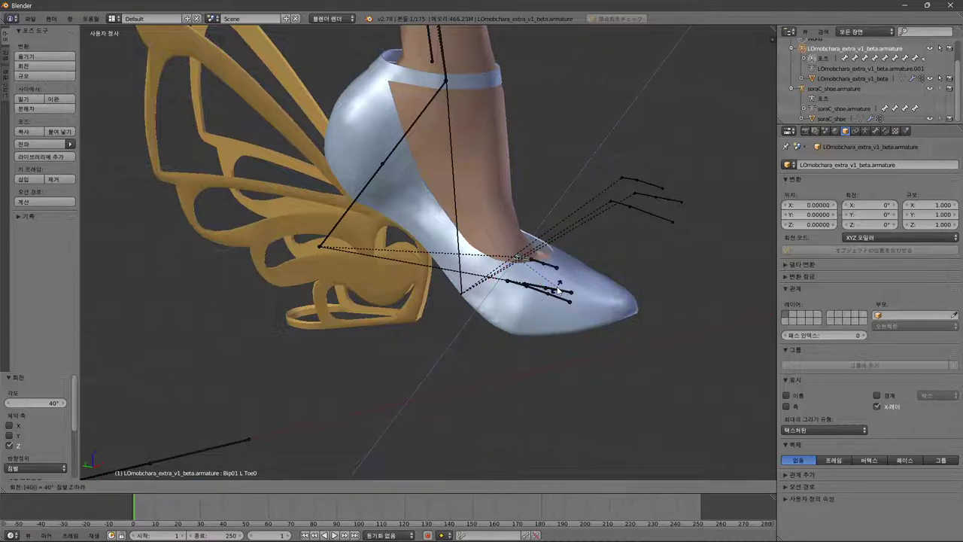
{"action": "key", "text": "Return"}
In object mode, rename the LOmobchara_extra_v1_beta mesh's Armature modifier to footheel40 and apply it as a shape key.
{"action": "middle_click_drag", "start_coordinate": [557, 290], "coordinate": [518, 326]}
{"action": "scroll", "coordinate": [516, 297], "scroll_direction": "down", "scroll_amount": 4}
{"action": "mouse_move", "coordinate": [431, 322]}
{"action": "middle_mouse_down"}
{"action": "mouse_move", "coordinate": [452, 338]}
{"action": "mouse_move", "coordinate": [465, 333]}
{"action": "mouse_move", "coordinate": [447, 331]}
{"action": "mouse_move", "coordinate": [444, 317]}
{"action": "middle_mouse_up"}
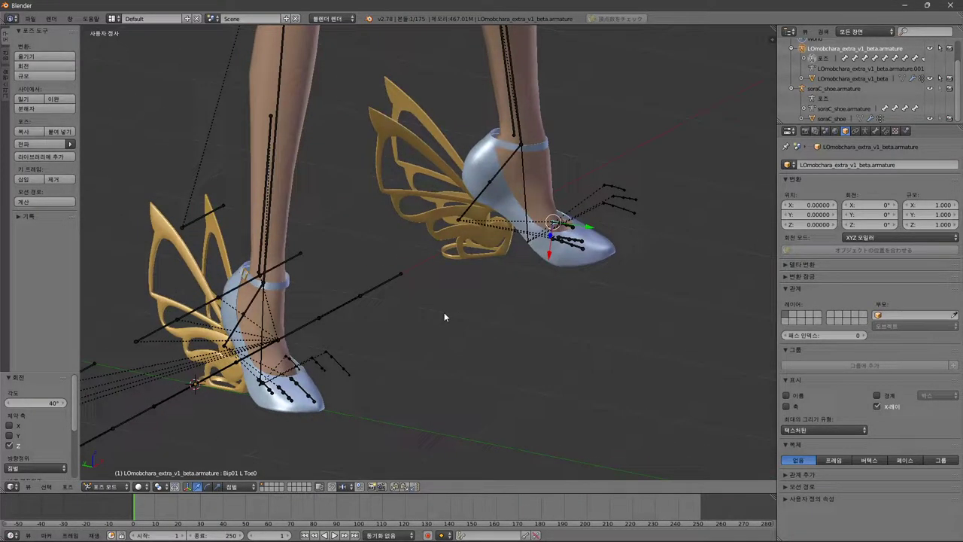
{"action": "left_click", "coordinate": [855, 131]}
{"action": "left_click", "coordinate": [866, 131]}
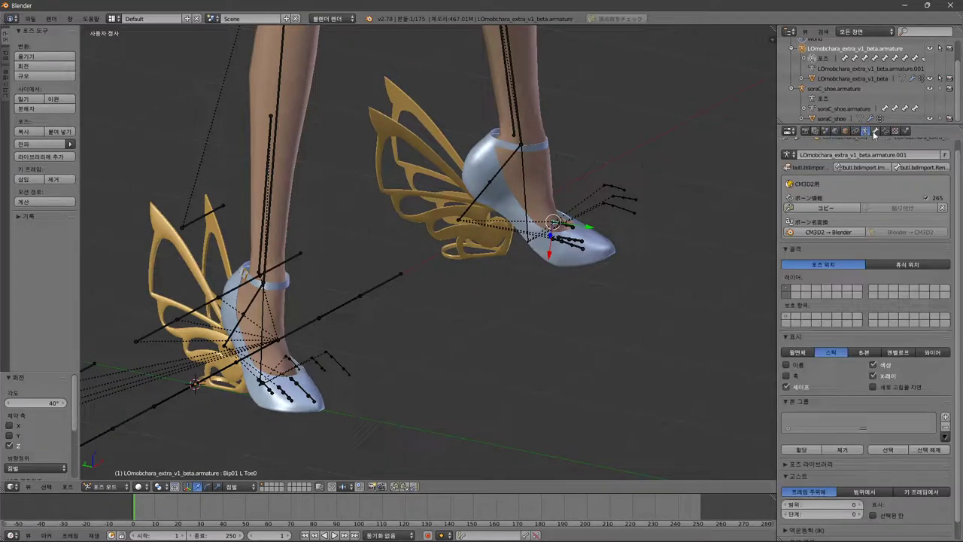
{"action": "key", "text": "ctrl+Tab"}
{"action": "right_click", "coordinate": [288, 256]}
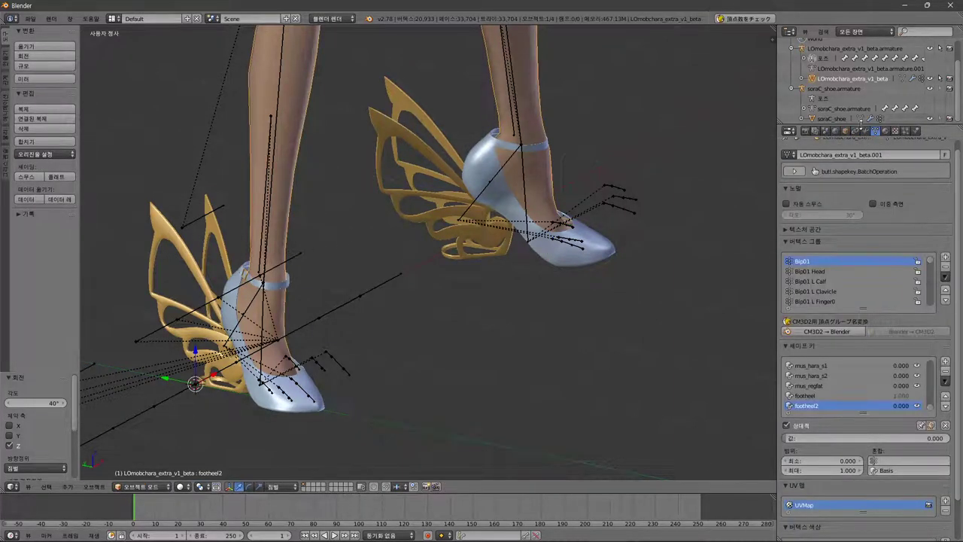
{"action": "left_click", "coordinate": [866, 131]}
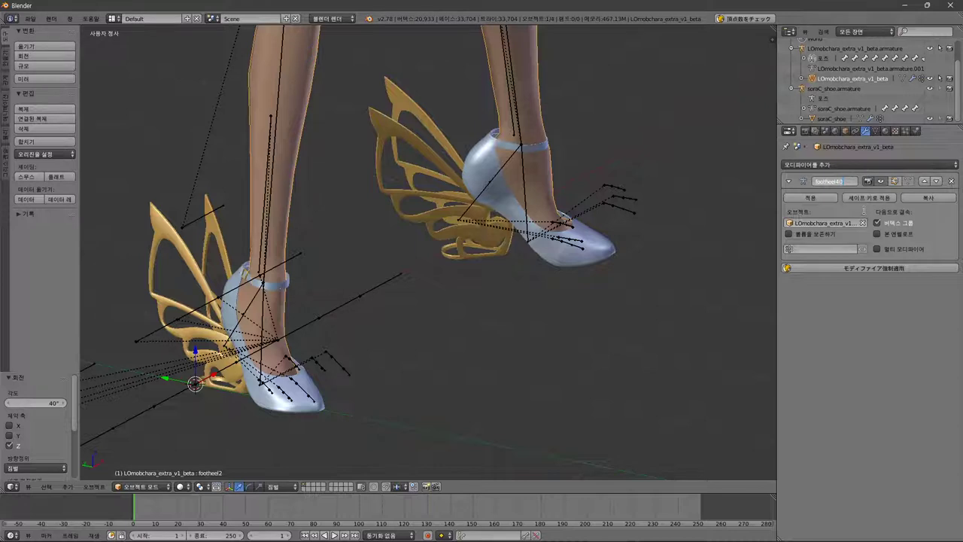
{"action": "key", "text": "Return"}
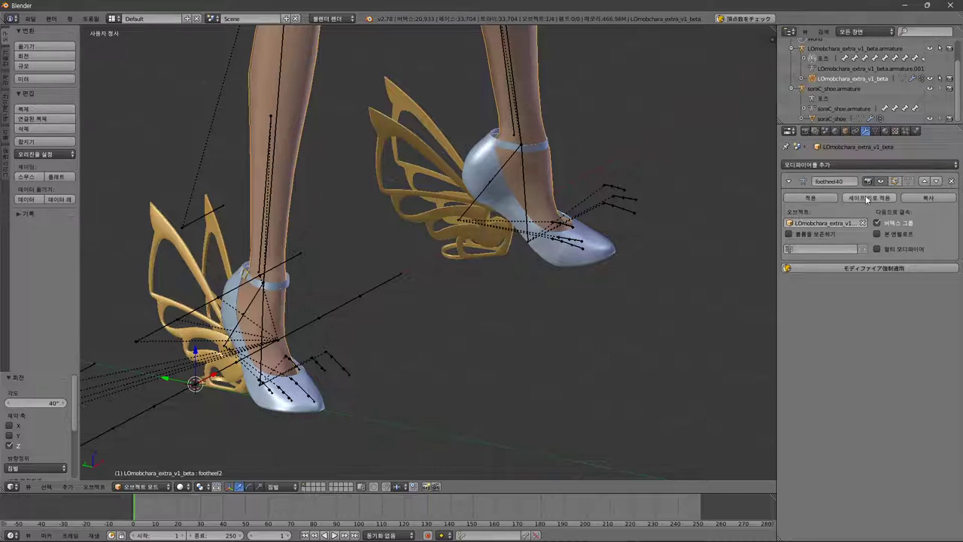
{"action": "left_click", "coordinate": [868, 198]}
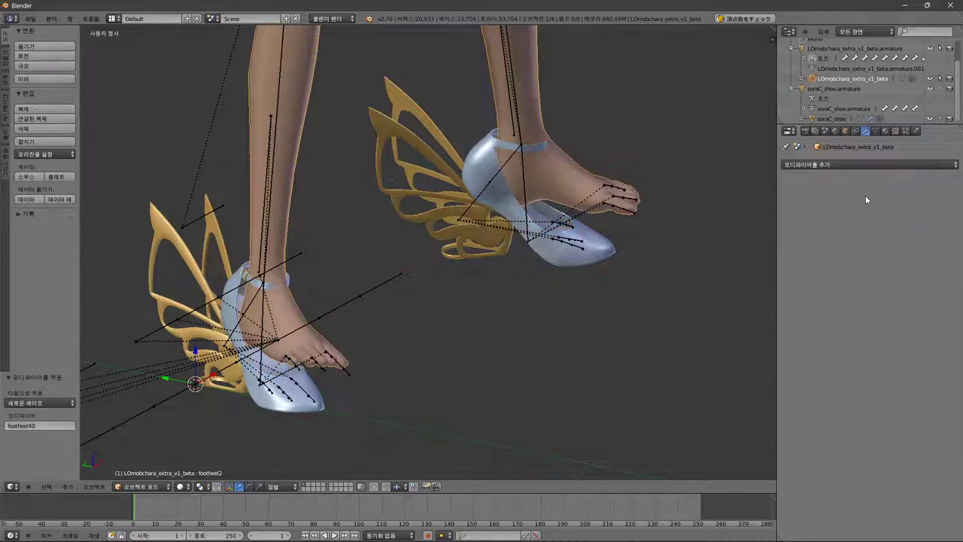
Set the footheel40 shape key's value to 1.000 and delete the footheel and footheel2 shape keys.
{"action": "left_click", "coordinate": [875, 131]}
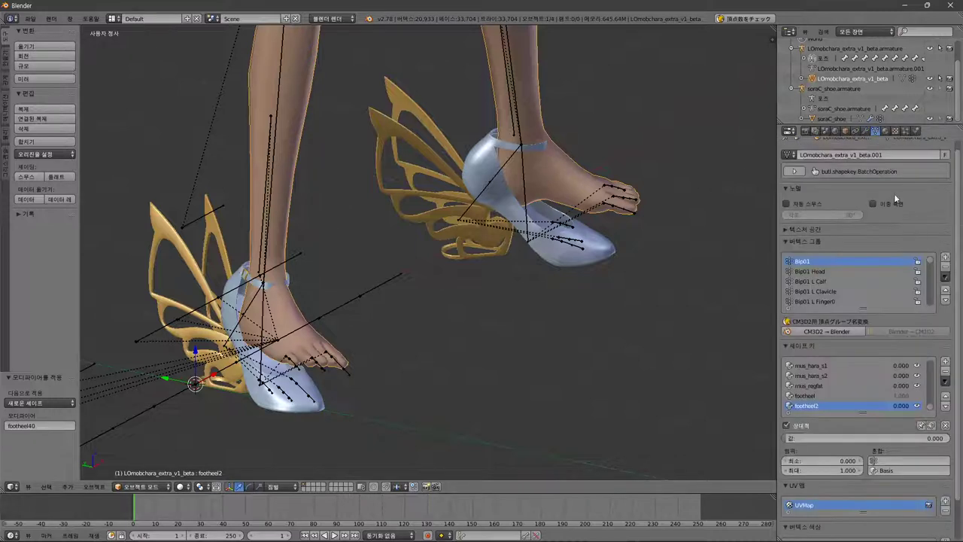
{"action": "scroll", "coordinate": [870, 398], "scroll_direction": "down", "scroll_amount": 1}
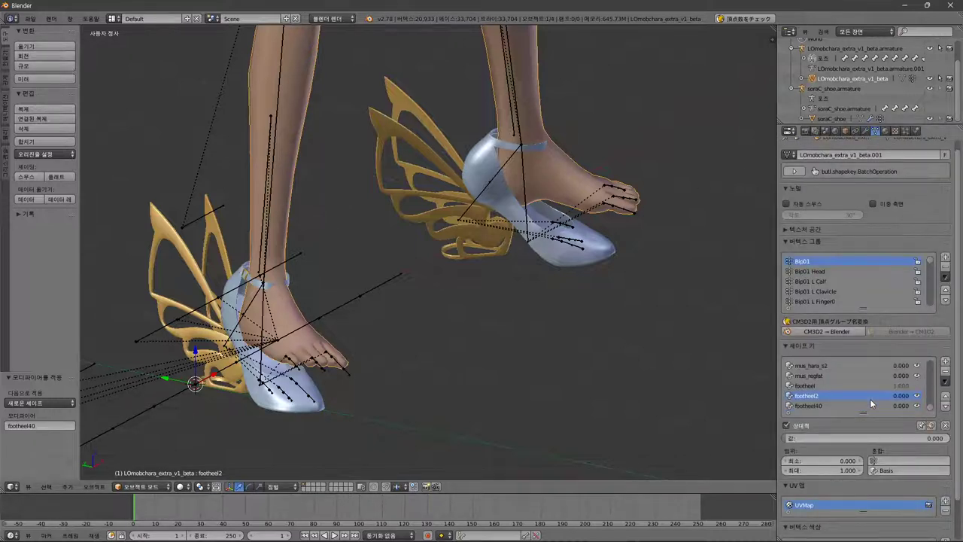
{"action": "left_click_drag", "start_coordinate": [823, 438], "coordinate": [947, 438]}
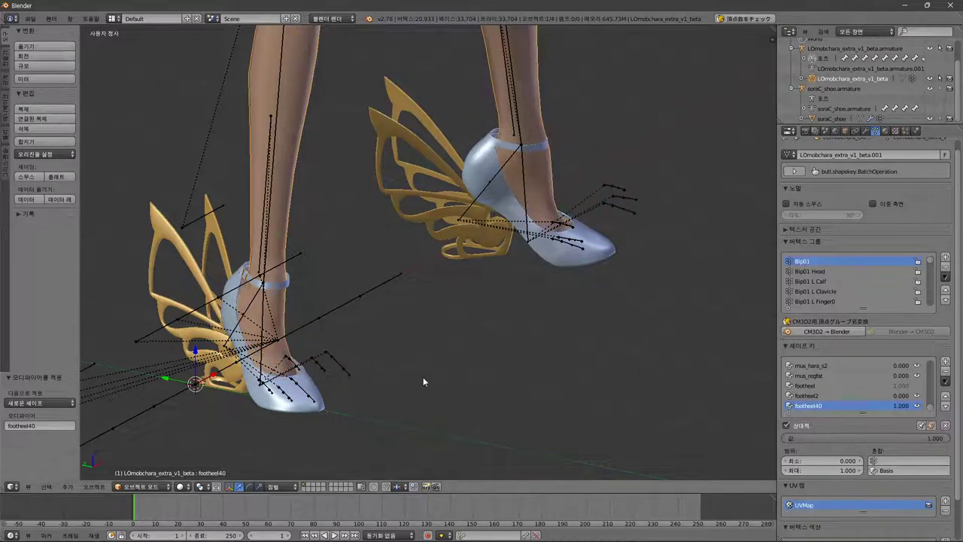
{"action": "middle_click_drag", "start_coordinate": [423, 378], "coordinate": [359, 372]}
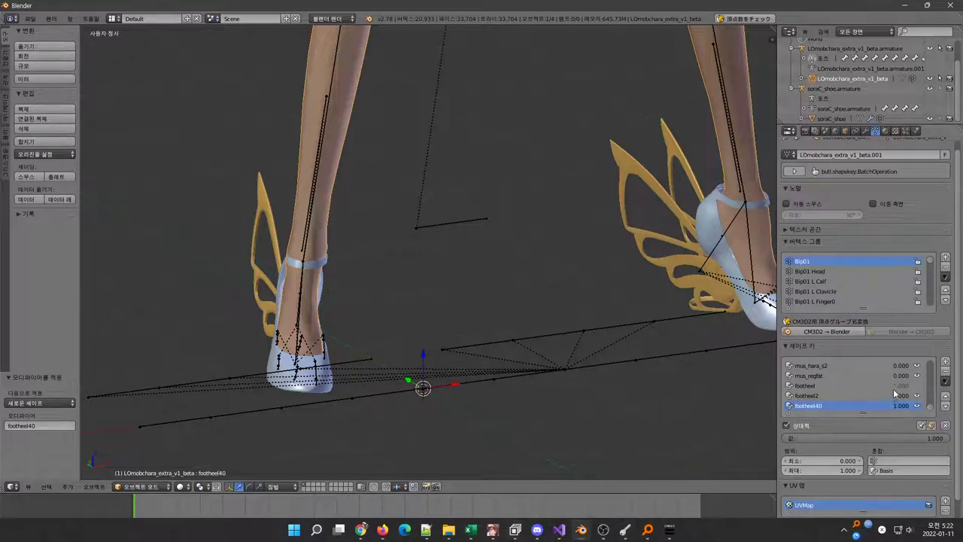
{"action": "left_click", "coordinate": [946, 371]}
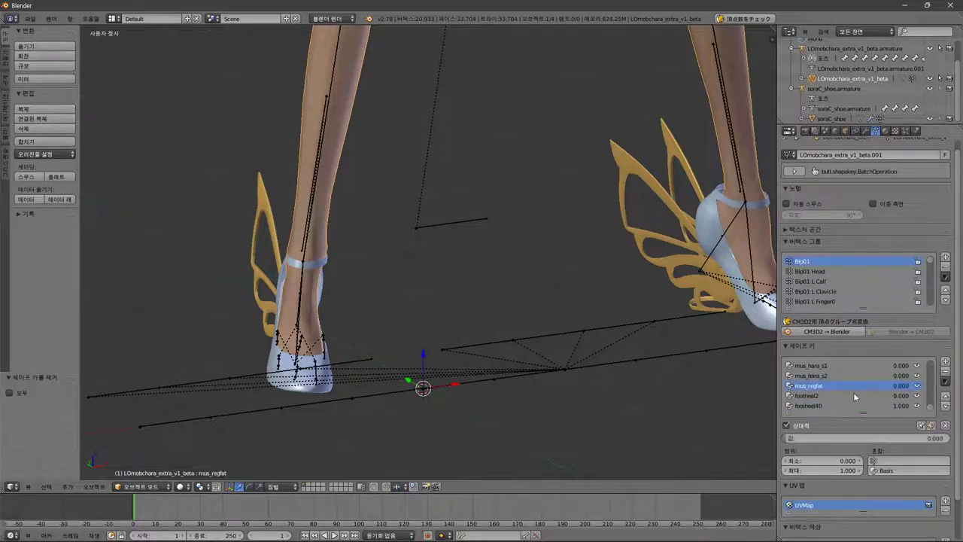
{"action": "left_click", "coordinate": [947, 372]}
Export the body mesh as the CM3D2 model file LOmobchara_extra_v1_beta.model in the mod's model folder.
{"action": "left_click", "coordinate": [30, 18]}
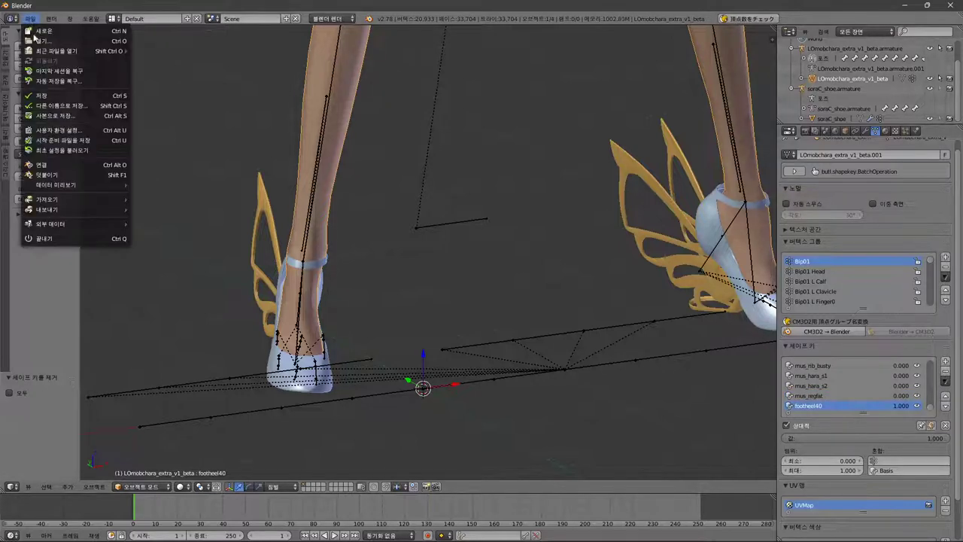
{"action": "mouse_move", "coordinate": [63, 209]}
{"action": "left_click", "coordinate": [148, 301]}
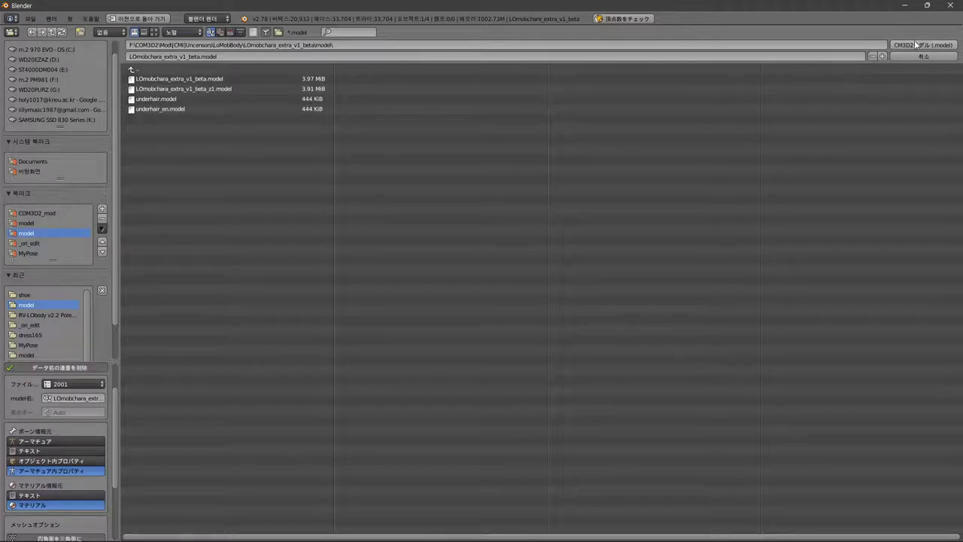
Switch to CUSTOM ORDER MAID 3D 2, examine the character's feet in the shoes, and return to Blender.
{"action": "mouse_move", "coordinate": [582, 530]}
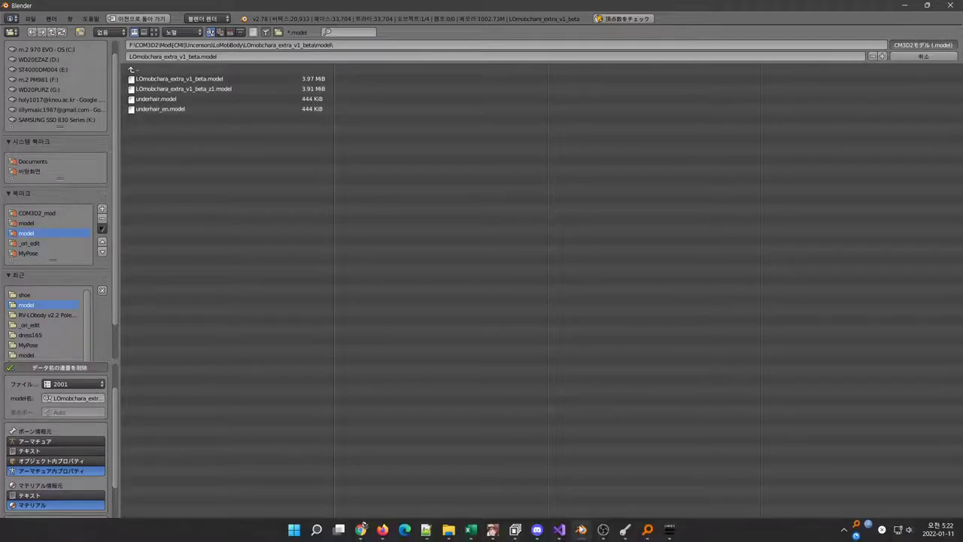
{"action": "left_click", "coordinate": [624, 532]}
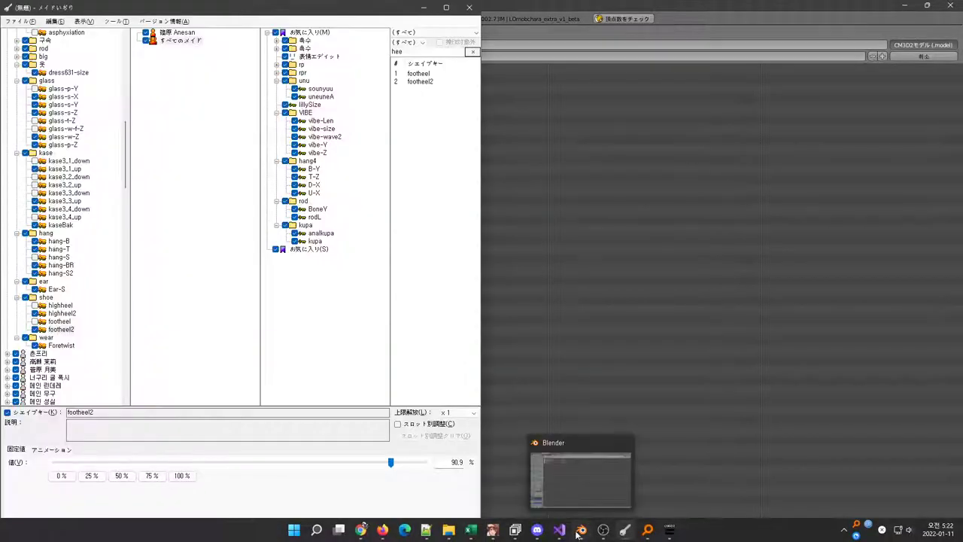
{"action": "left_click", "coordinate": [492, 530]}
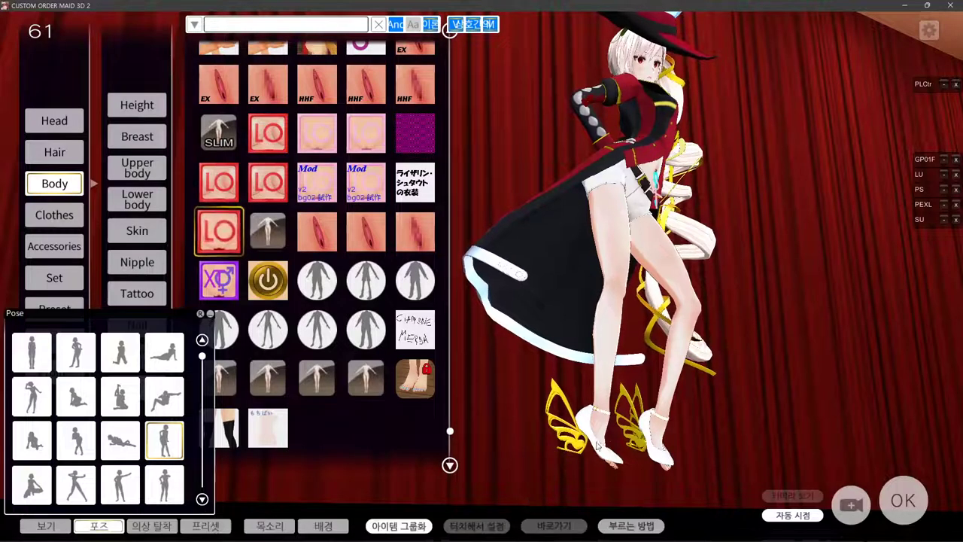
{"action": "right_click_drag", "start_coordinate": [528, 493], "coordinate": [520, 450]}
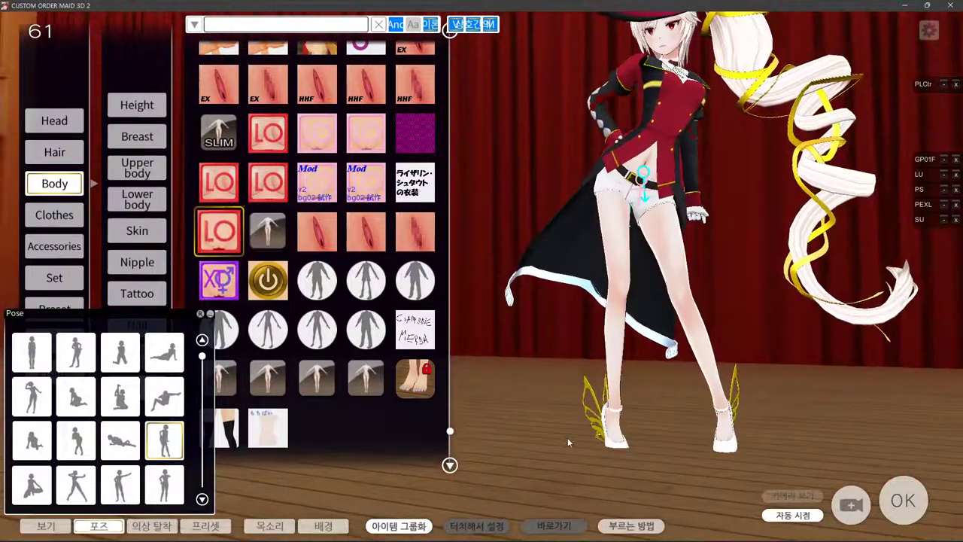
{"action": "key", "text": "super+Tab"}
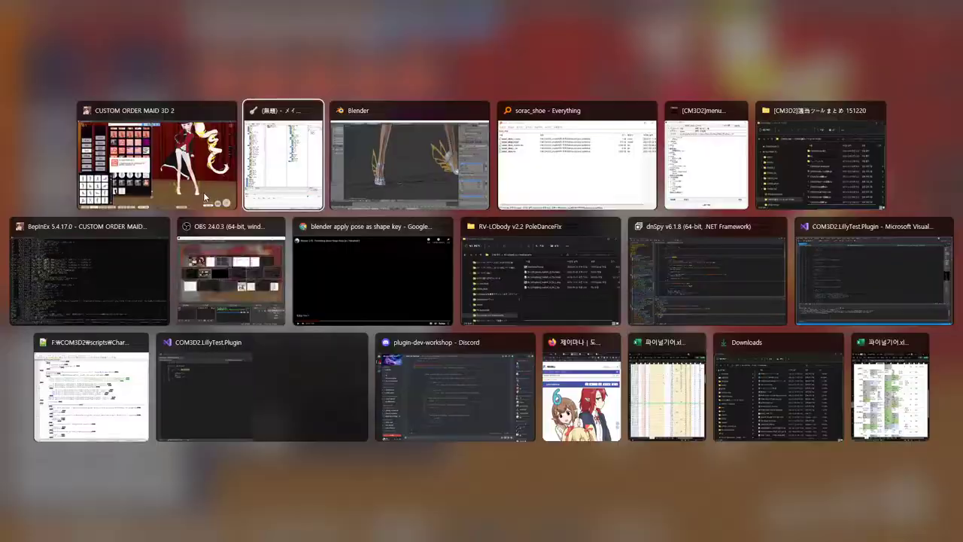
{"action": "left_click", "coordinate": [400, 183]}
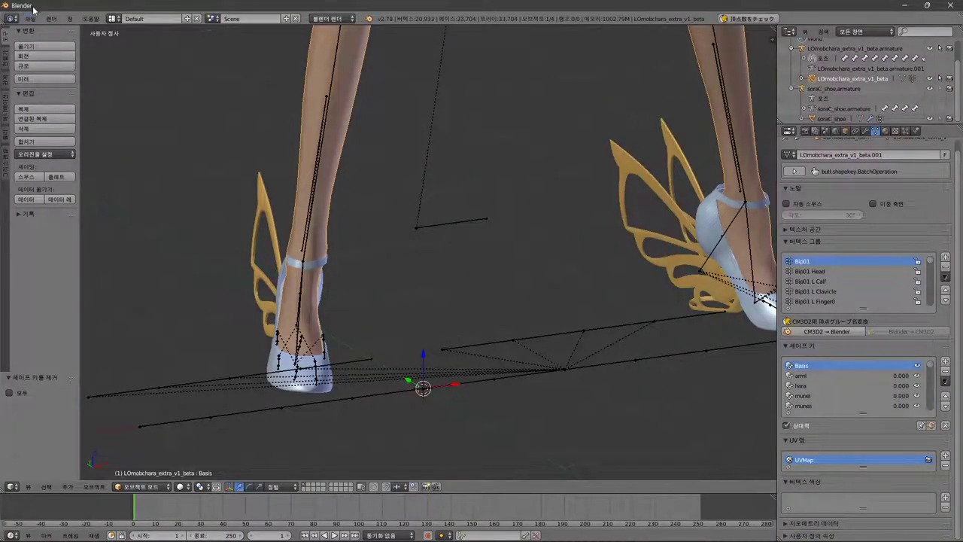
Switch to CUSTOM ORDER MAID 3D 2, reload the character's LO body model, and return to Blender.
{"action": "key", "text": "alt+Tab"}
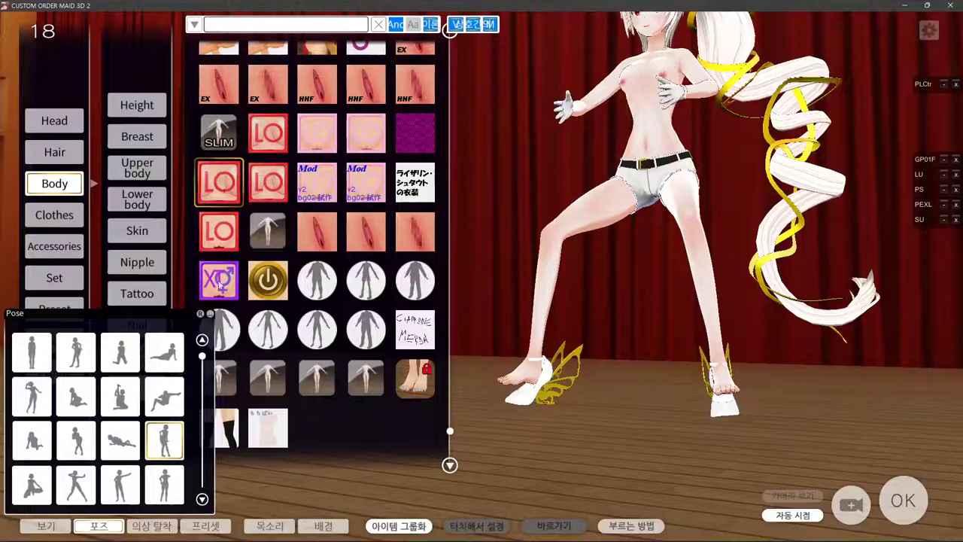
{"action": "left_click", "coordinate": [223, 231]}
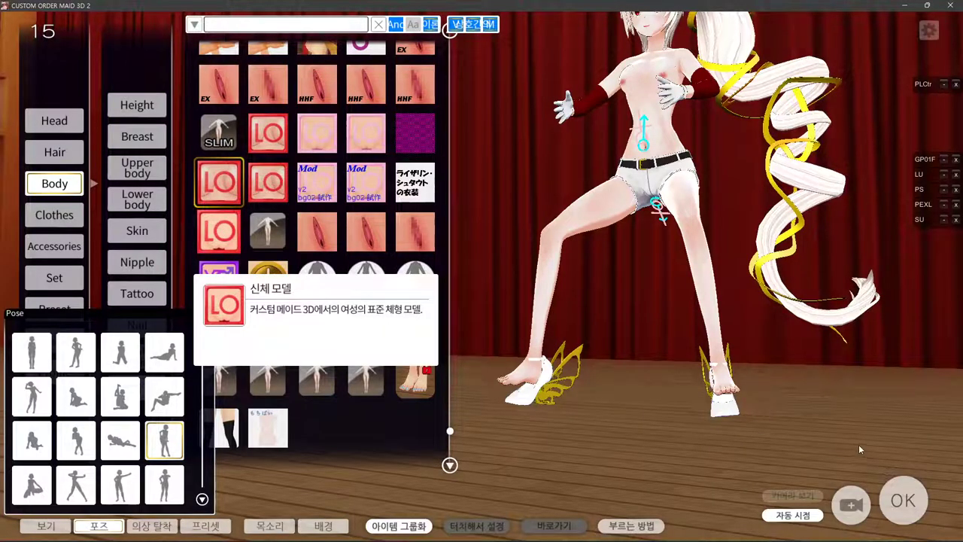
{"action": "key", "text": "alt+Tab"}
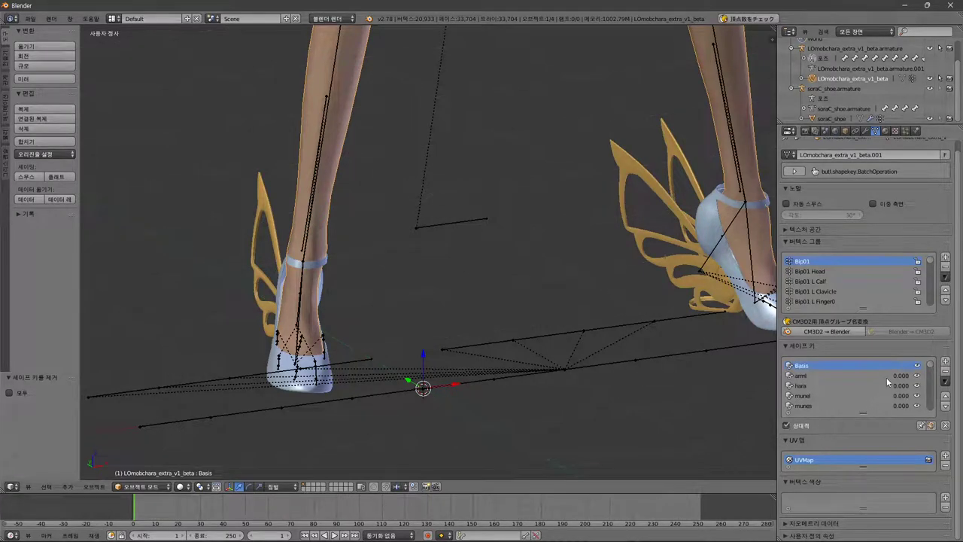
Look through the body mesh's shape keys and preview the slim_foot key at 1.000.
{"action": "scroll", "coordinate": [882, 376], "scroll_direction": "down", "scroll_amount": 3}
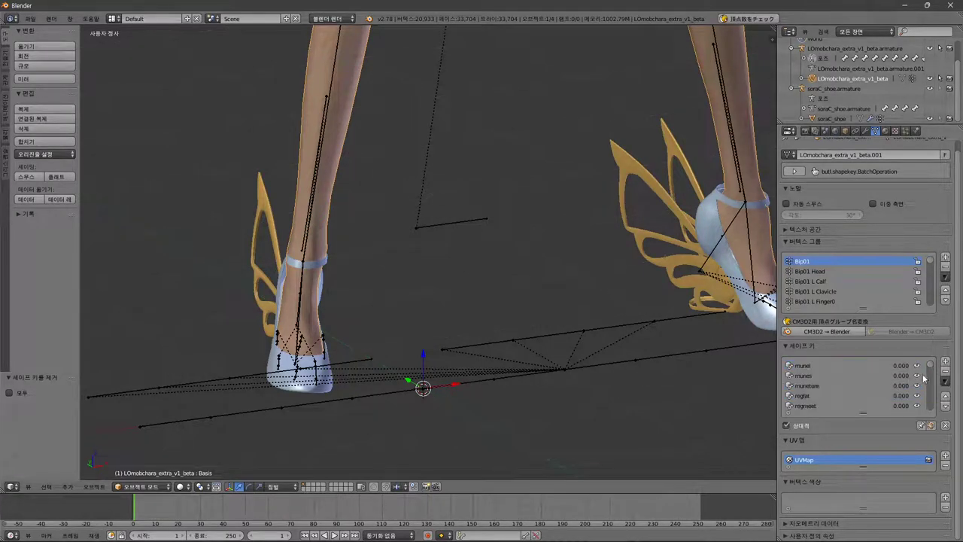
{"action": "left_click_drag", "start_coordinate": [930, 369], "coordinate": [930, 388]}
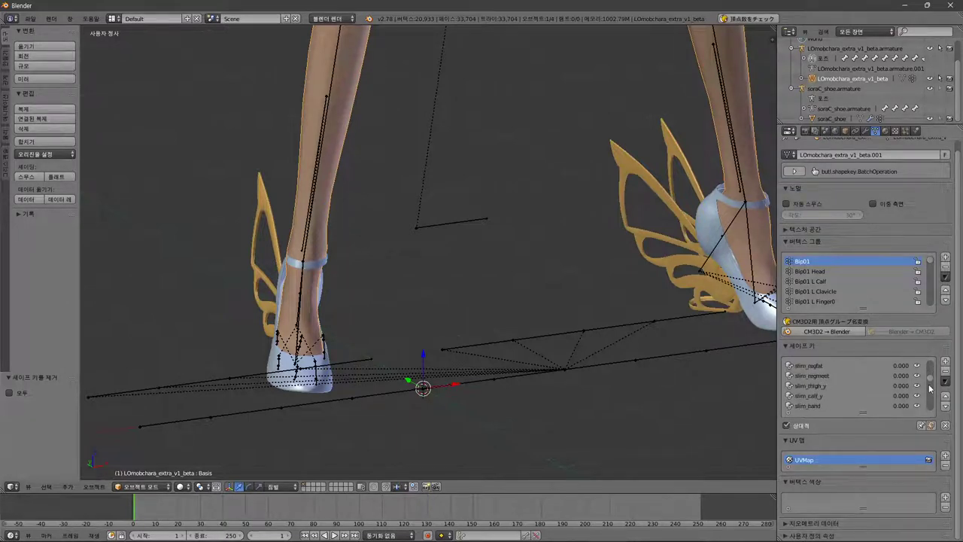
{"action": "left_click", "coordinate": [841, 372]}
{"action": "scroll", "coordinate": [841, 372], "scroll_direction": "down", "scroll_amount": 4}
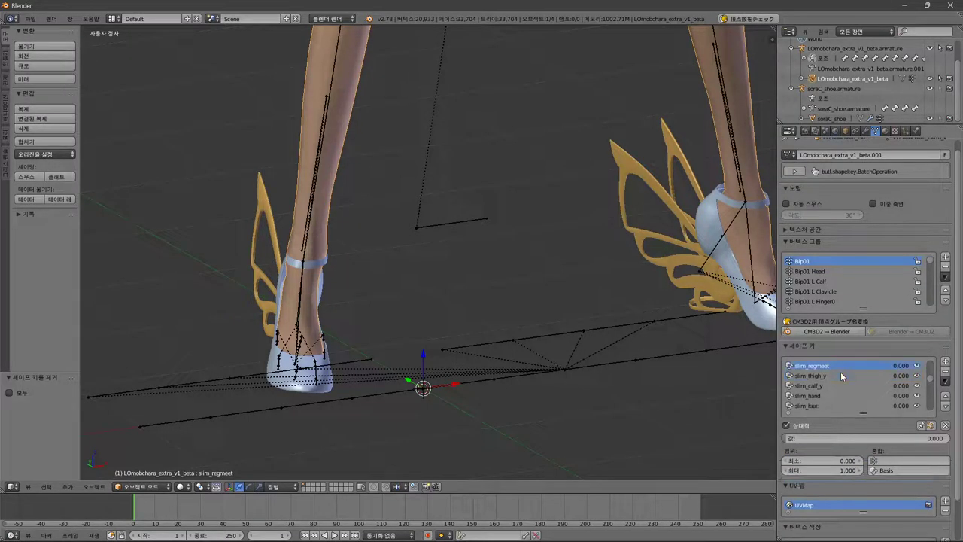
{"action": "left_click", "coordinate": [844, 365]}
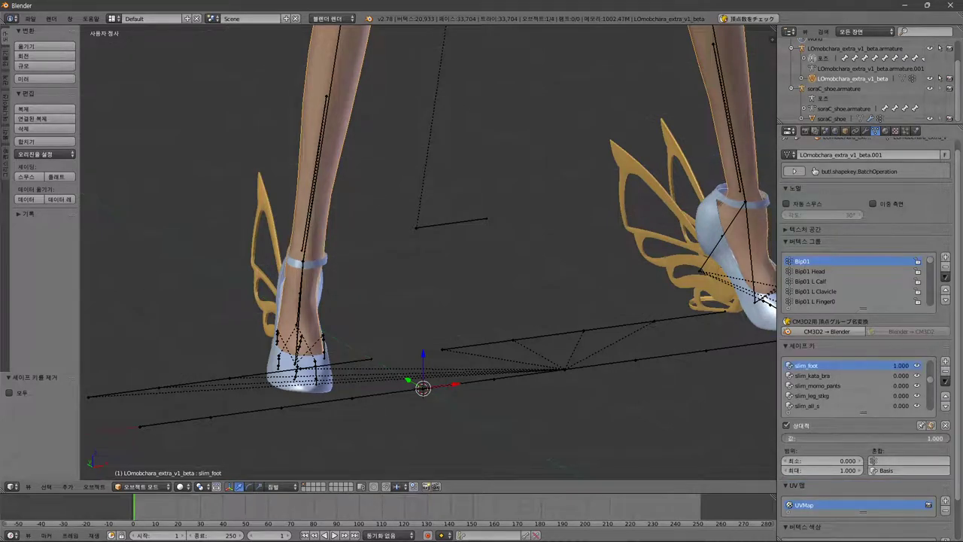
Switch to CUSTOM ORDER MAID 3D 2, open the メイドいぢり window, and look through its unfiltered shape key list.
{"action": "key", "text": "alt+Tab"}
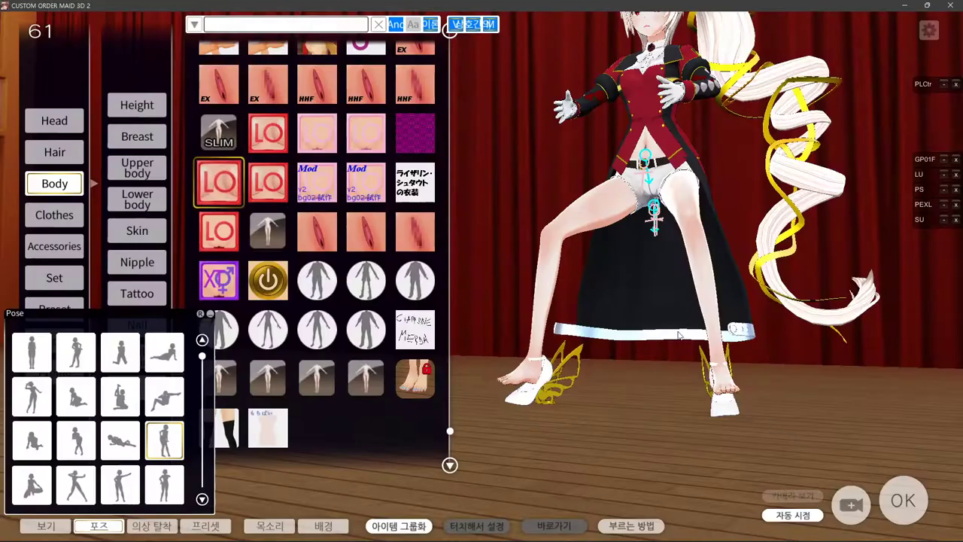
{"action": "right_click_drag", "start_coordinate": [681, 336], "coordinate": [764, 383]}
{"action": "left_click", "coordinate": [642, 530]}
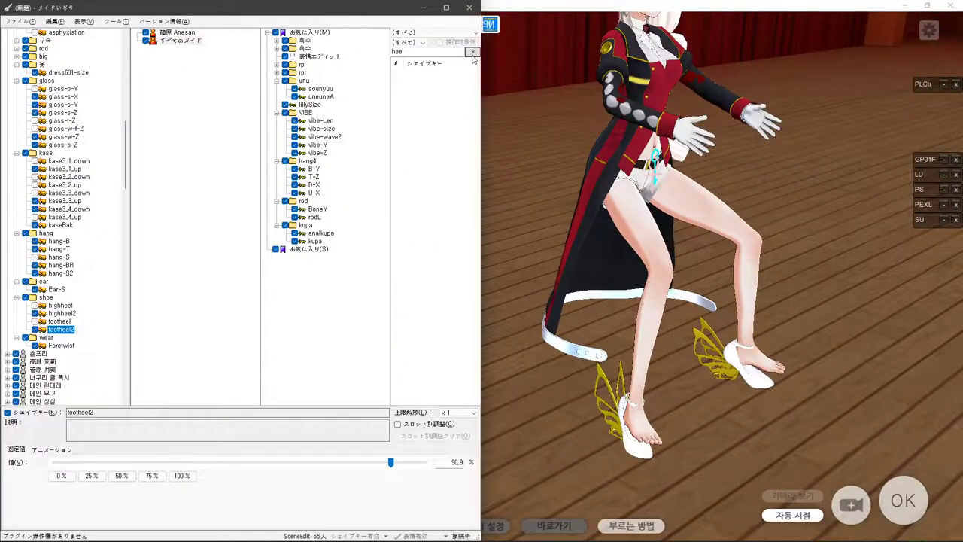
{"action": "left_click", "coordinate": [472, 53]}
{"action": "left_click_drag", "start_coordinate": [475, 92], "coordinate": [474, 374]}
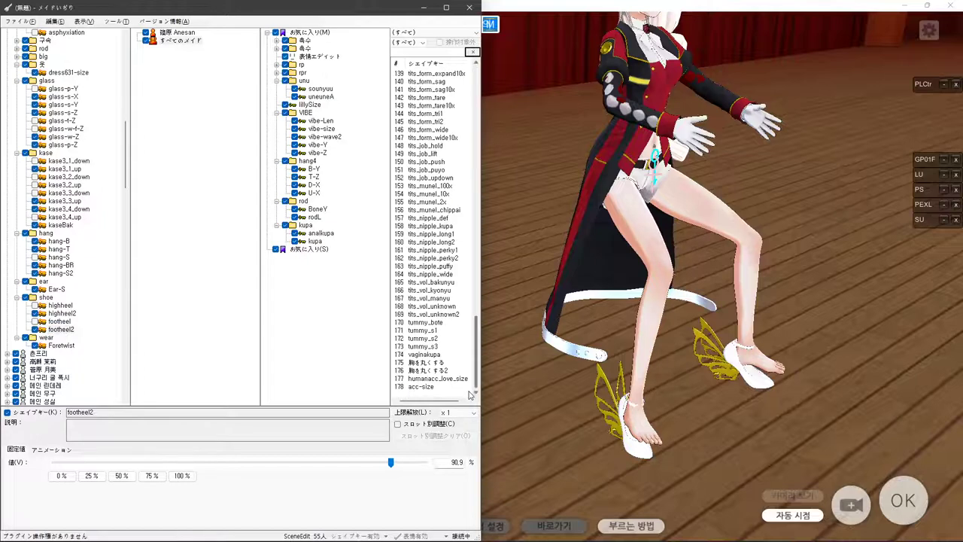
Apply the LO body model below the current one to the character in CUSTOM ORDER MAID 3D 2, and return to Blender.
{"action": "left_click", "coordinate": [519, 391]}
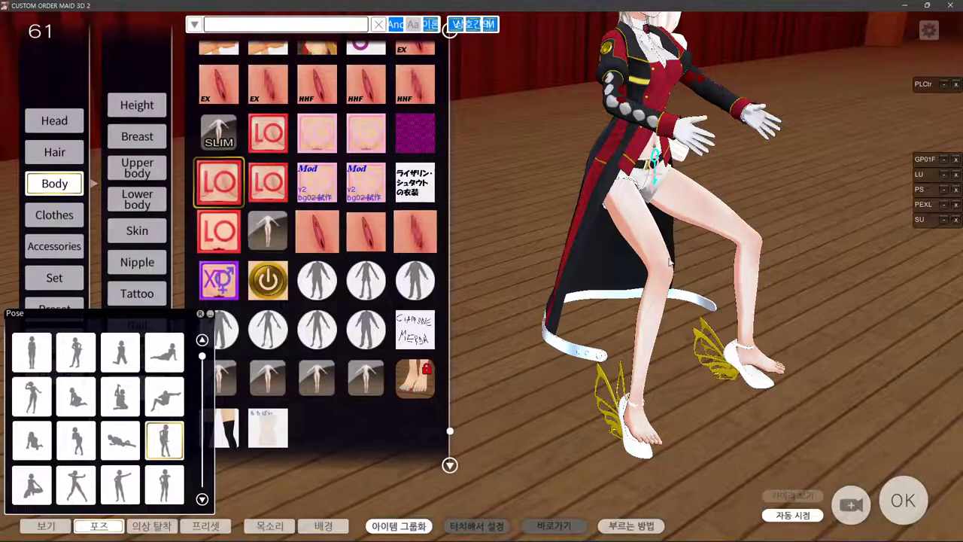
{"action": "right_click_drag", "start_coordinate": [564, 282], "coordinate": [591, 275]}
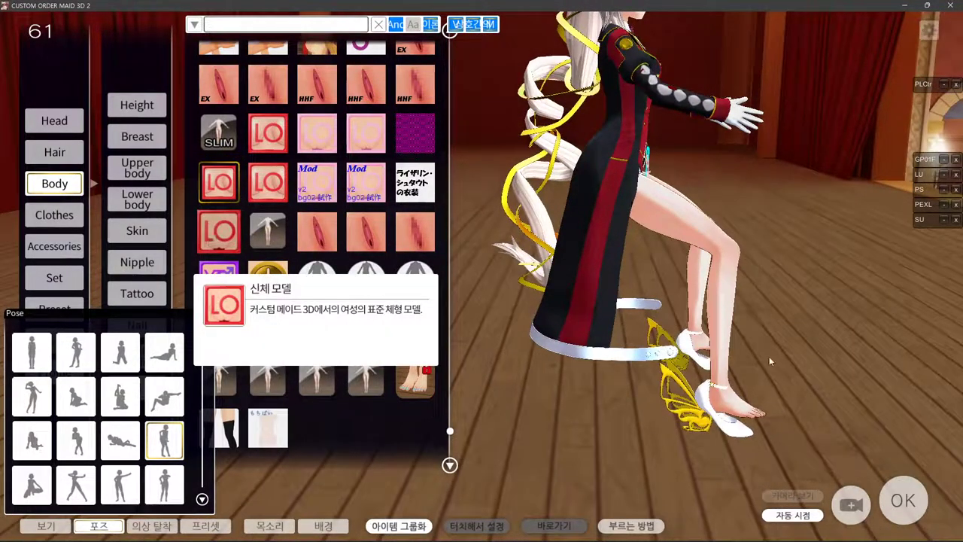
{"action": "key", "text": "alt+Tab"}
{"action": "key", "text": "alt+Tab"}
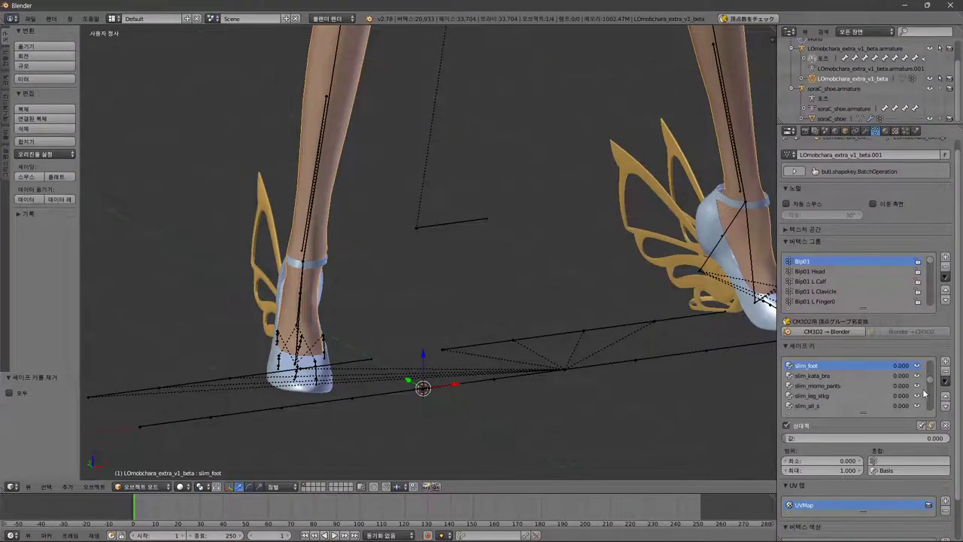
Check the end of the body mesh's shape key list for footheel40, and return to CUSTOM ORDER MAID 3D 2.
{"action": "scroll", "coordinate": [933, 382], "scroll_direction": "down", "scroll_amount": 5}
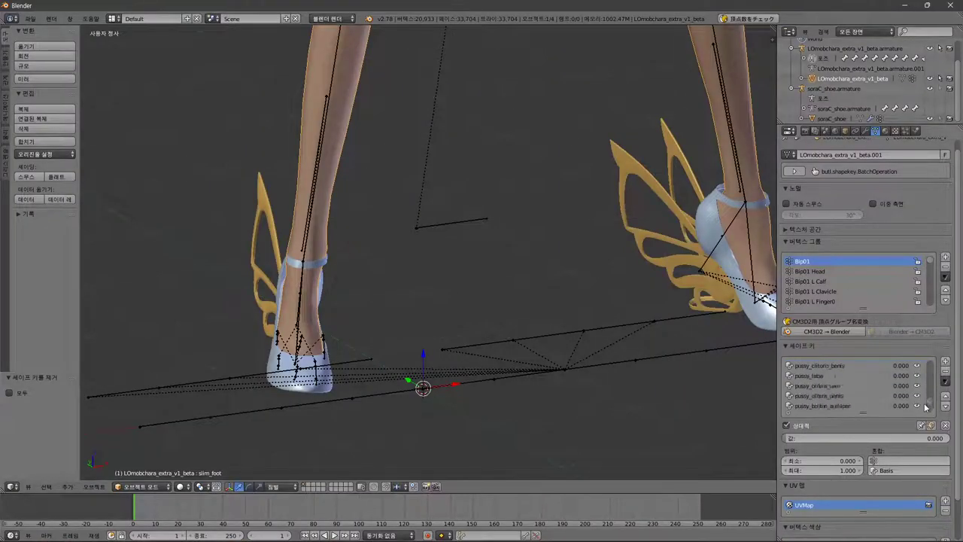
{"action": "mouse_move", "coordinate": [608, 532]}
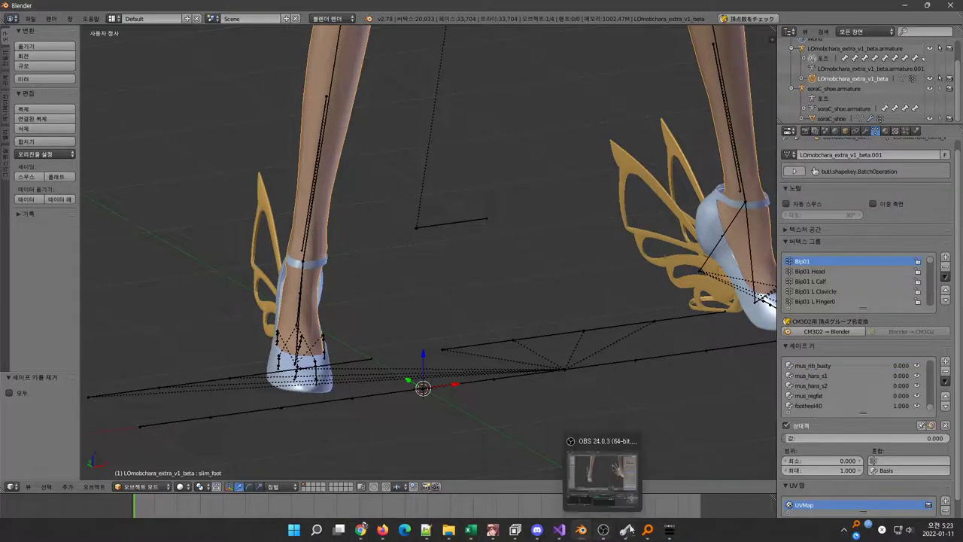
{"action": "key", "text": "alt+Tab"}
Switch to メイドいぢり and filter its shape key list by "heel".
{"action": "right_click_drag", "start_coordinate": [582, 351], "coordinate": [624, 378]}
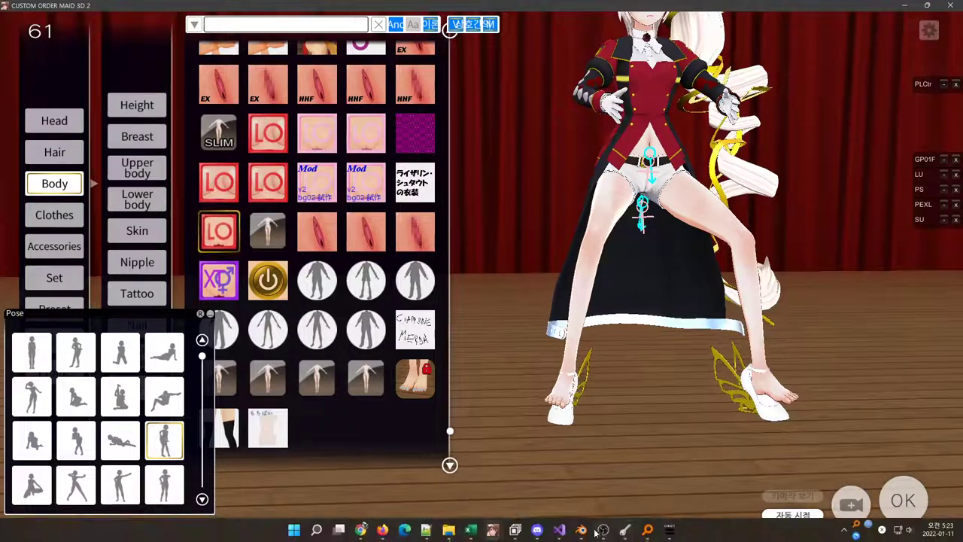
{"action": "left_click", "coordinate": [624, 534]}
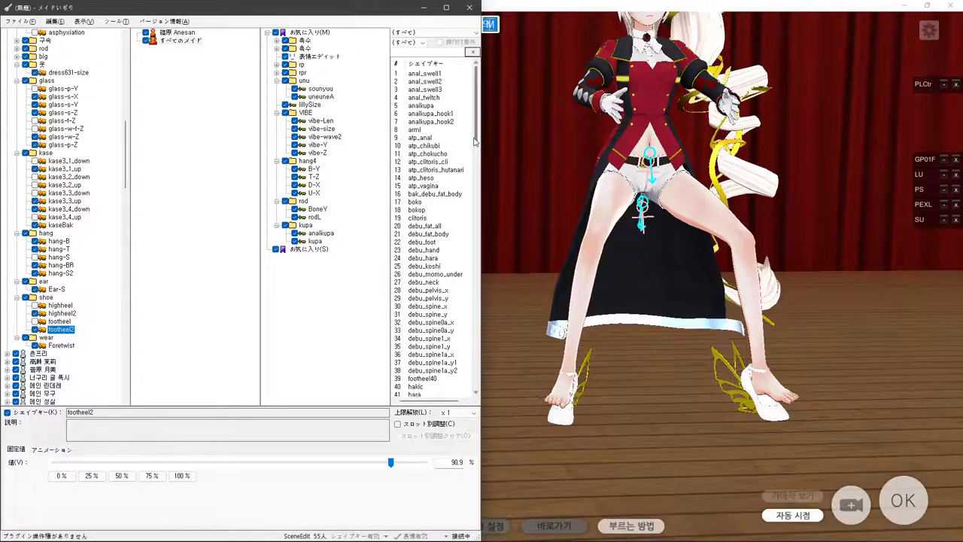
{"action": "left_click_drag", "start_coordinate": [476, 120], "coordinate": [466, 410]}
{"action": "left_click_drag", "start_coordinate": [476, 132], "coordinate": [469, 390]}
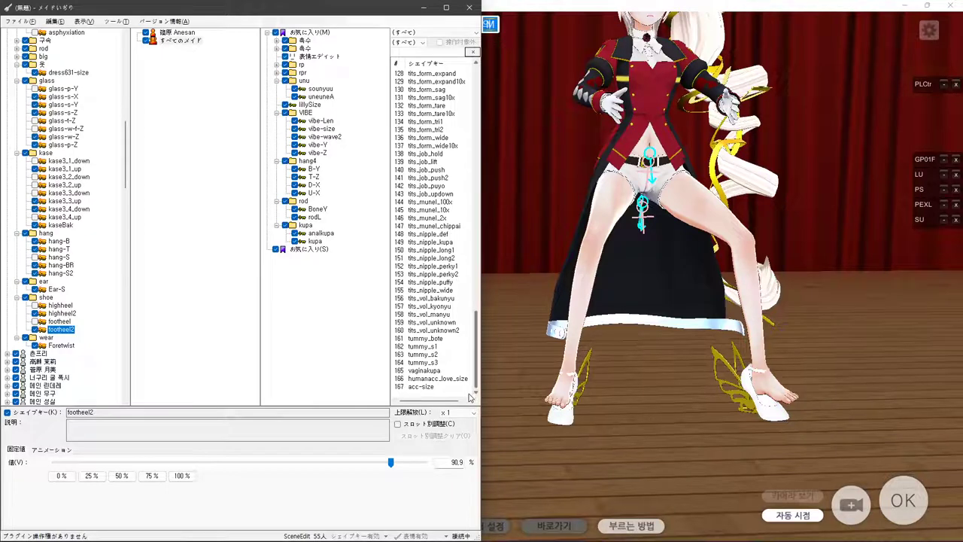
{"action": "left_click", "coordinate": [412, 53]}
{"action": "type", "text": "heel"}
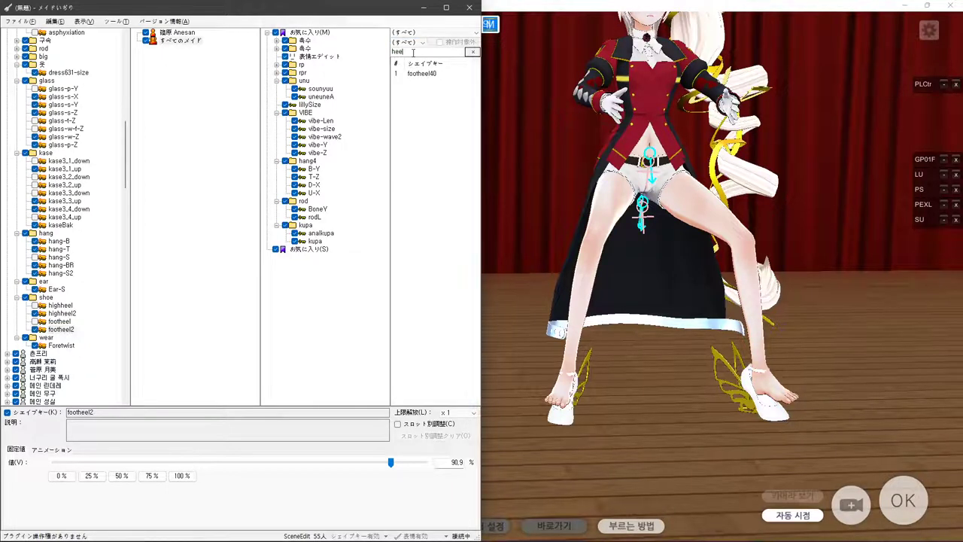
Add the footheel40 shape key to the shoe group and disable highheel2 and footheel2.
{"action": "left_click", "coordinate": [417, 74]}
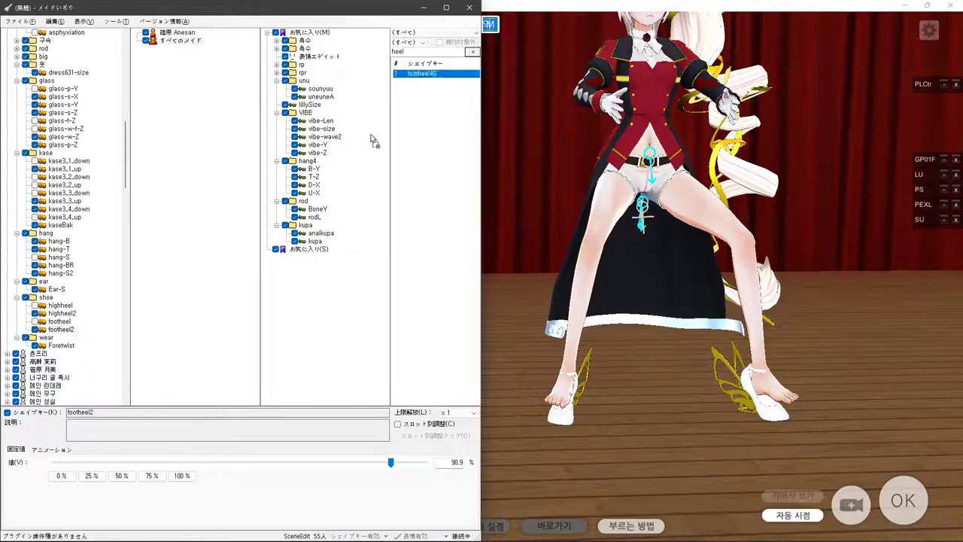
{"action": "left_click_drag", "start_coordinate": [45, 302], "coordinate": [45, 301]}
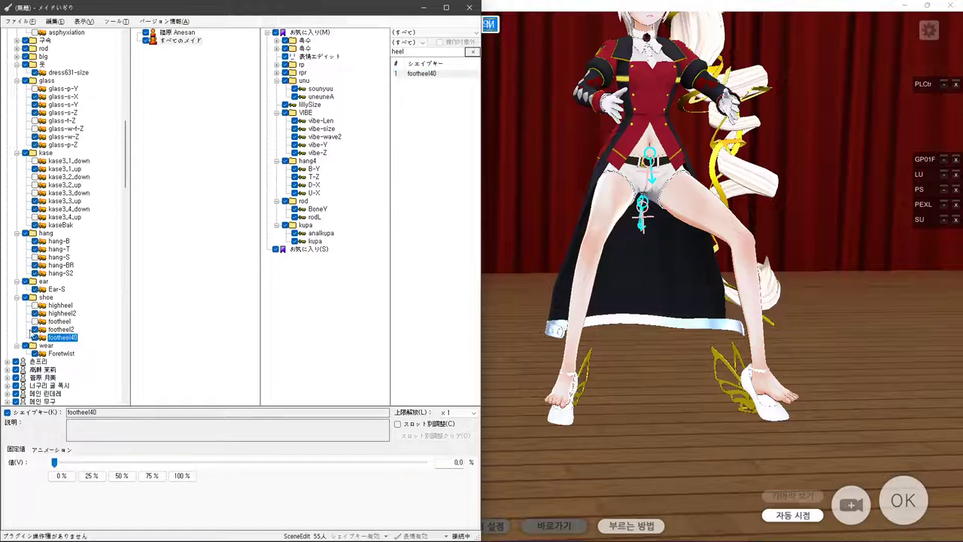
{"action": "left_click", "coordinate": [35, 315]}
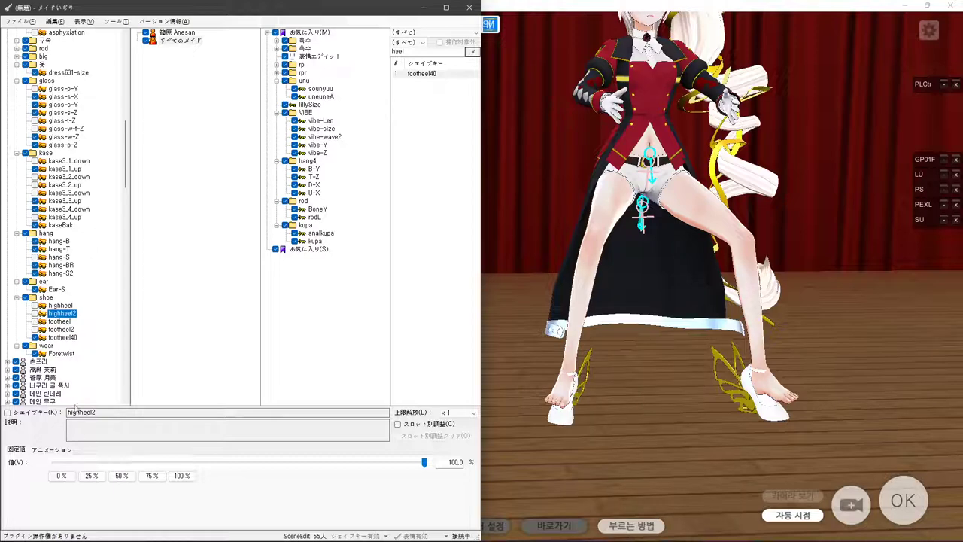
Set the footheel40 shape key's value to 100 % and examine the character's feet in the shoes.
{"action": "left_click", "coordinate": [63, 337]}
{"action": "left_click", "coordinate": [152, 476]}
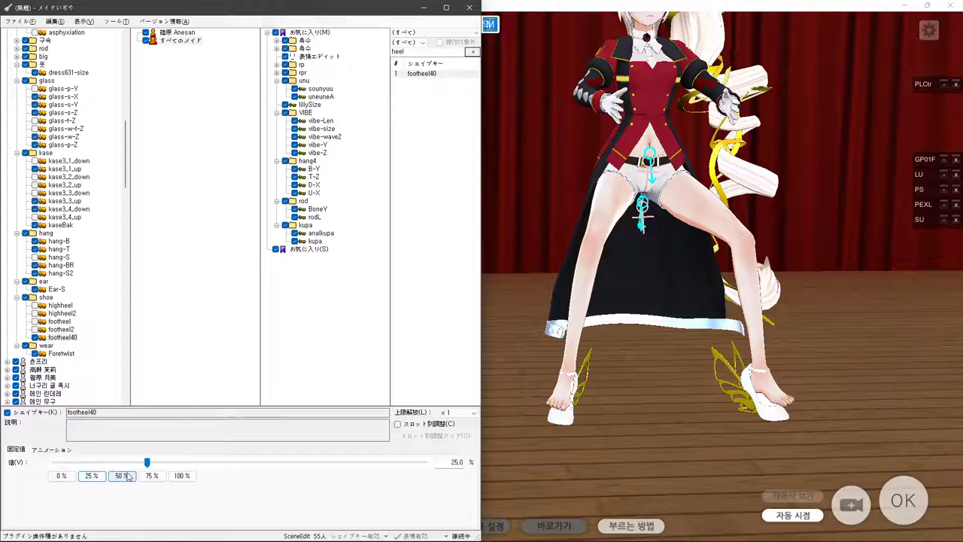
{"action": "left_click", "coordinate": [182, 475]}
{"action": "right_click_drag", "start_coordinate": [609, 415], "coordinate": [710, 399]}
{"action": "left_click_drag", "start_coordinate": [709, 399], "coordinate": [532, 423]}
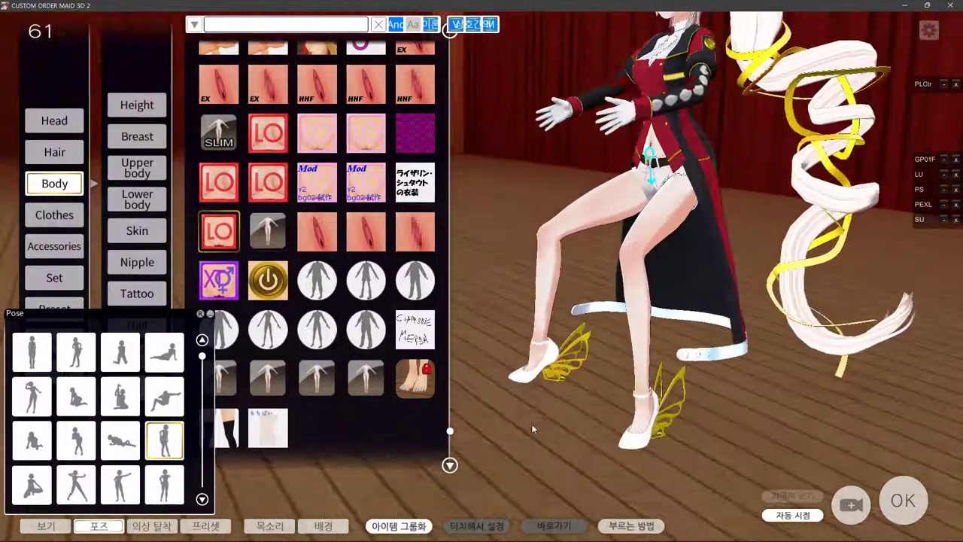
Reopen the pose window and apply the lying pose to the character.
{"action": "left_click", "coordinate": [81, 528]}
{"action": "left_click", "coordinate": [608, 453]}
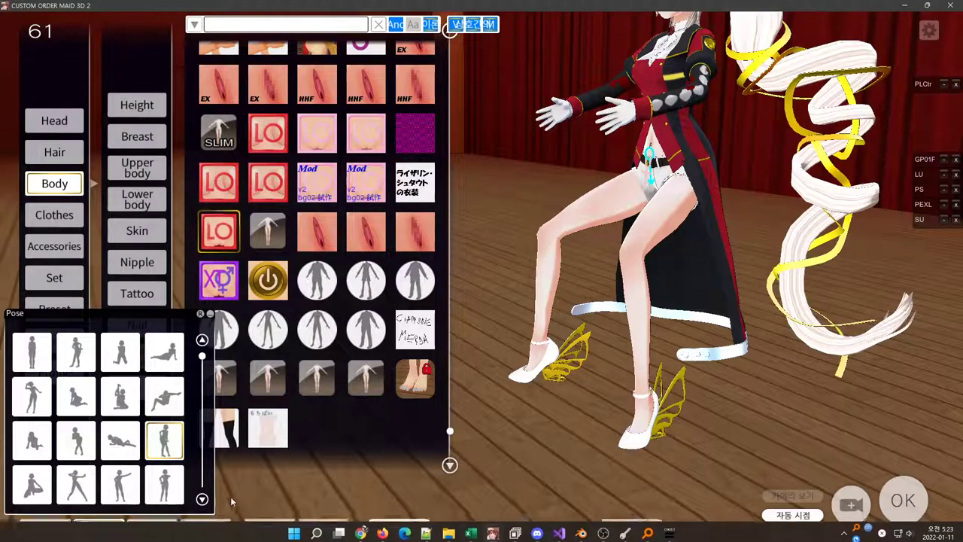
{"action": "left_click", "coordinate": [93, 524]}
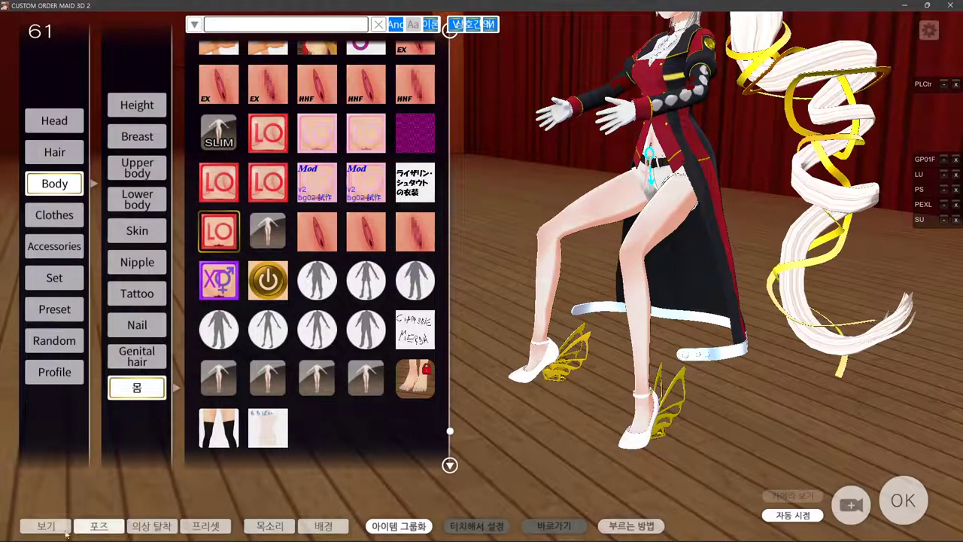
{"action": "left_click", "coordinate": [97, 526]}
{"action": "left_click", "coordinate": [125, 440]}
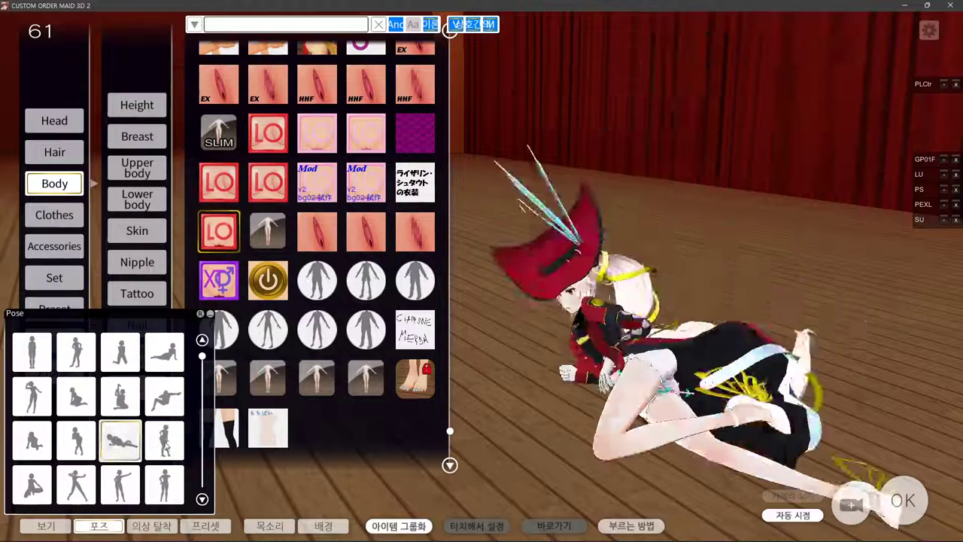
Examine the feet in the standing pose with bent knees, and put the character in the upright standing pose.
{"action": "left_click", "coordinate": [158, 441]}
{"action": "right_click_drag", "start_coordinate": [501, 368], "coordinate": [584, 359]}
{"action": "middle_click_drag", "start_coordinate": [690, 362], "coordinate": [692, 299]}
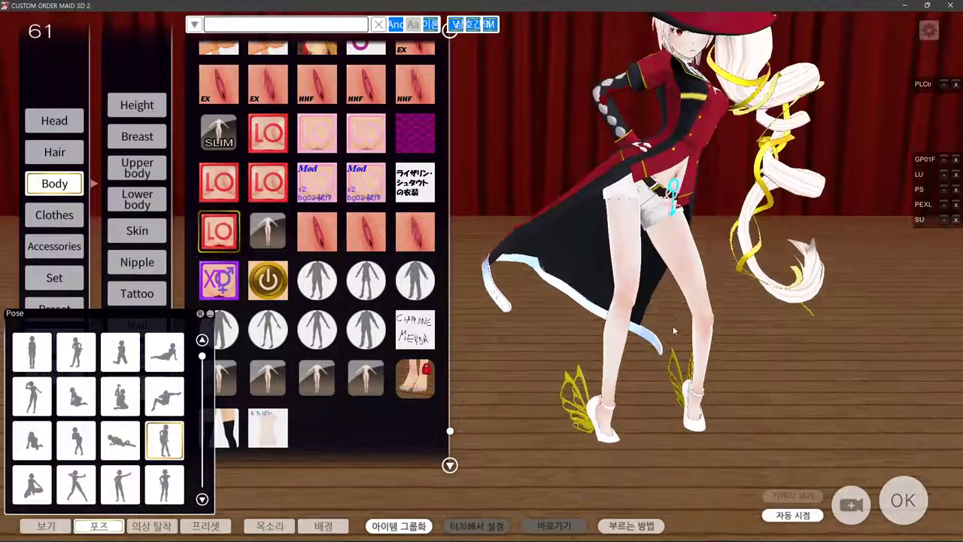
{"action": "right_click_drag", "start_coordinate": [693, 300], "coordinate": [752, 278]}
{"action": "left_click", "coordinate": [46, 348]}
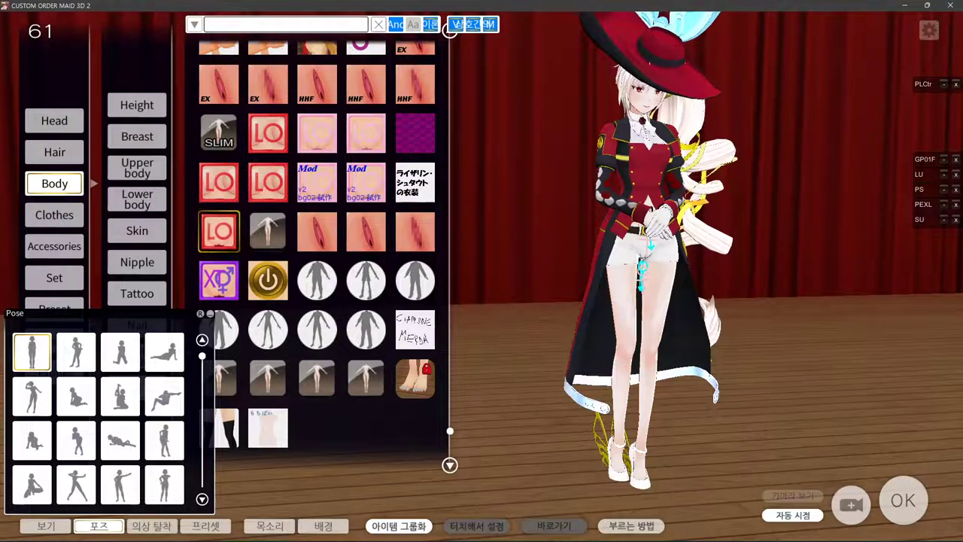
{"action": "left_click", "coordinate": [584, 531]}
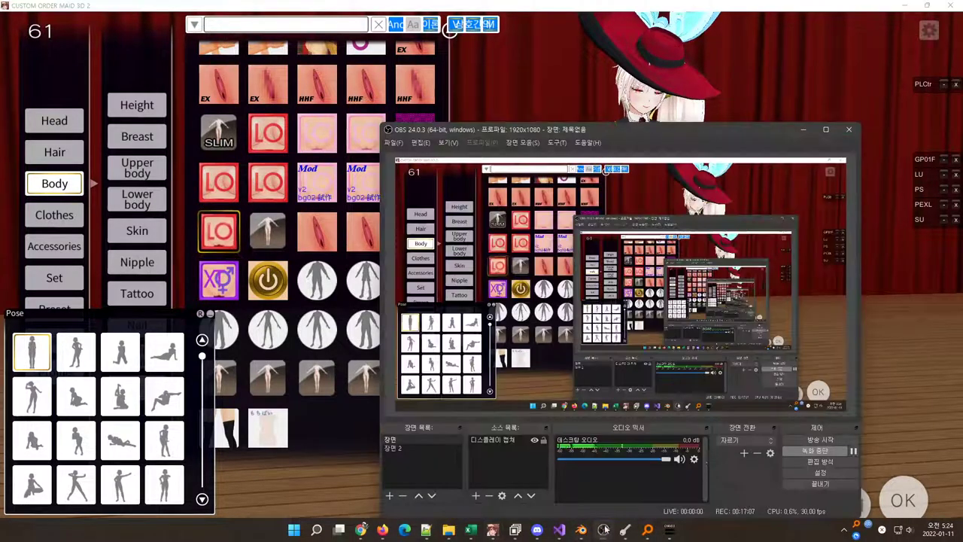